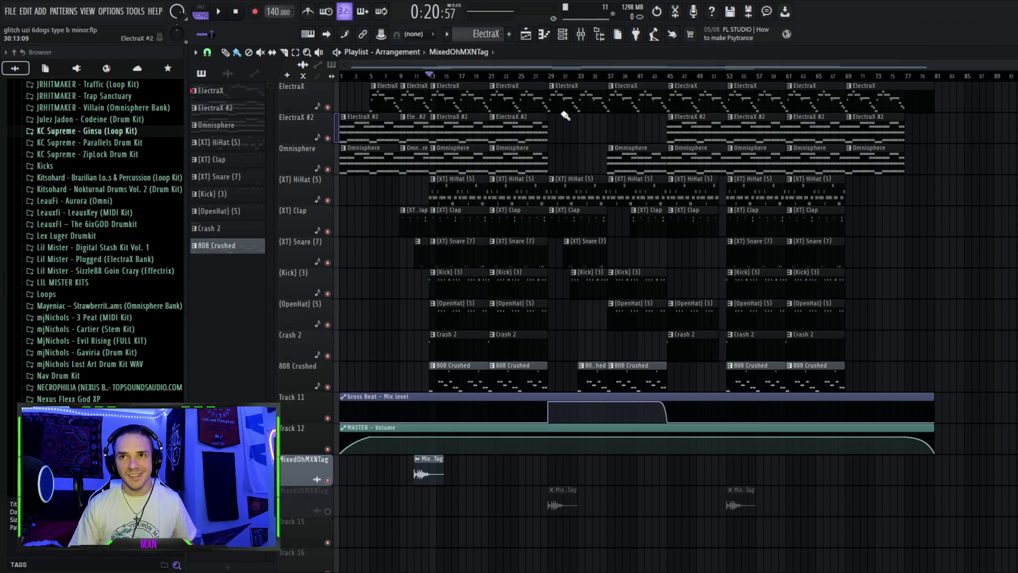
- Play the full arrangement from bar 13 up to about bar 29 and stop it
{"action": "key", "text": "space"}
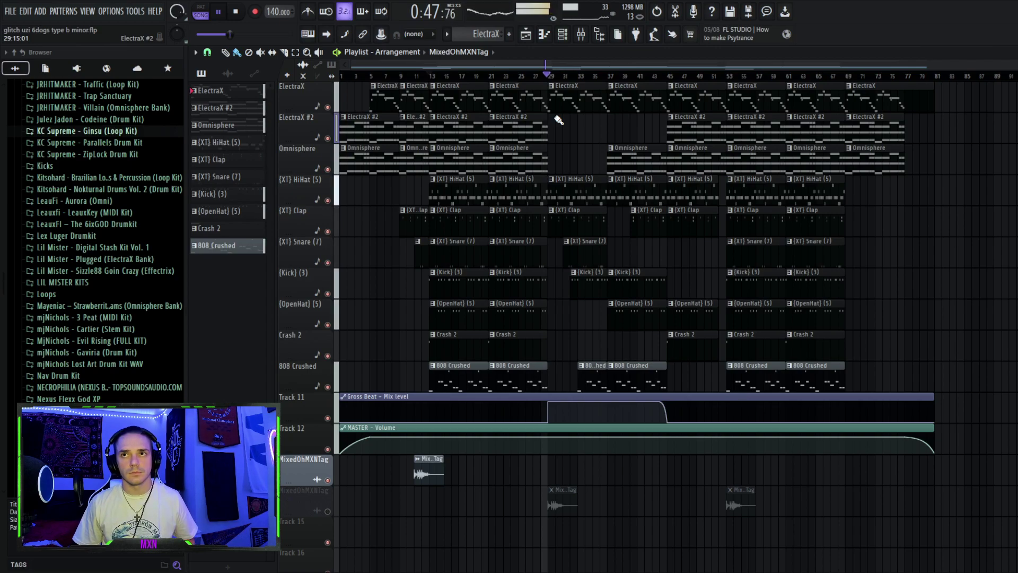
{"action": "key", "text": "space"}
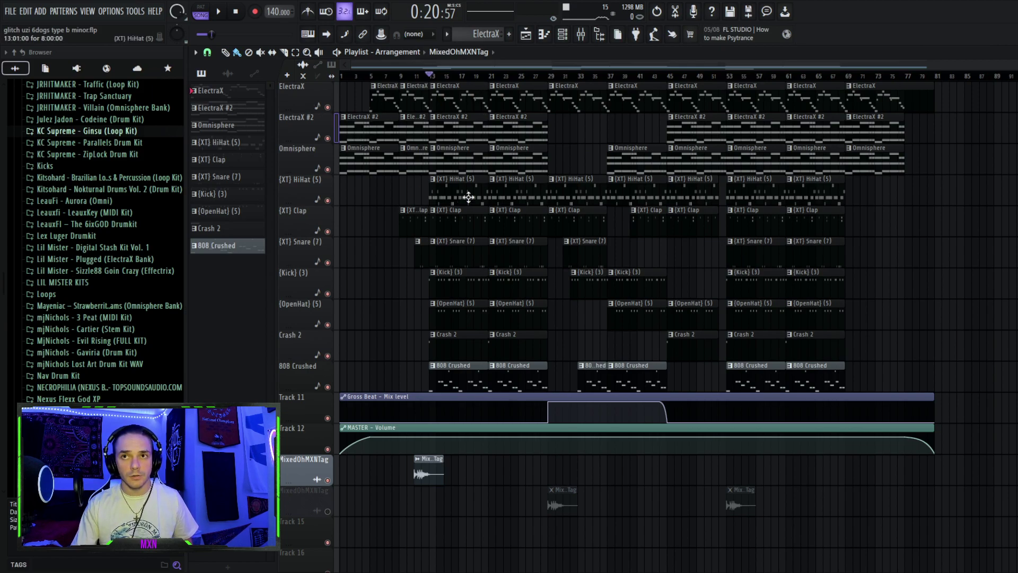
- Solo the ElectraX track in the playlist and view the preset loaded in its synth
{"action": "right_click", "coordinate": [327, 107]}
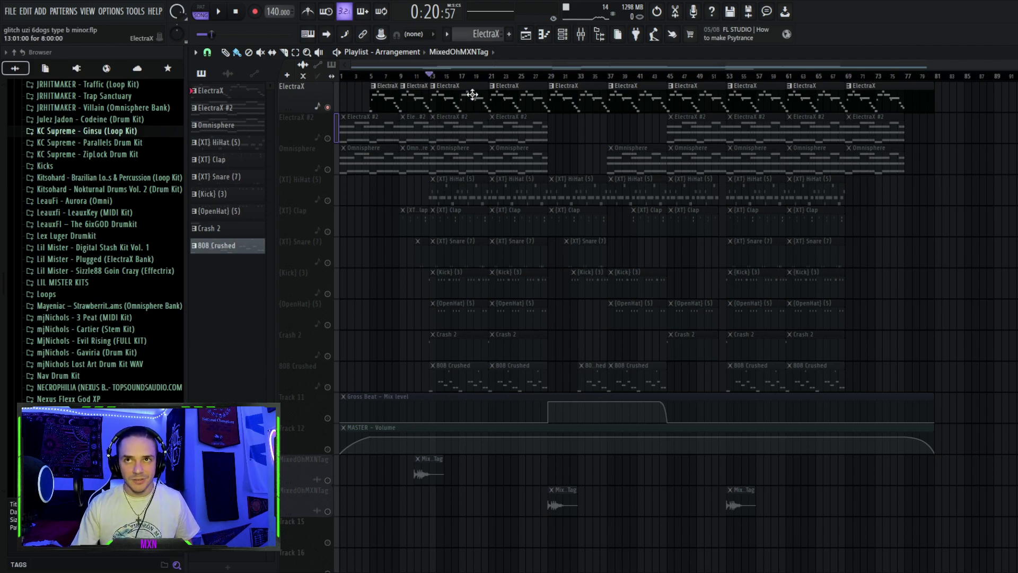
{"action": "left_click", "coordinate": [563, 34]}
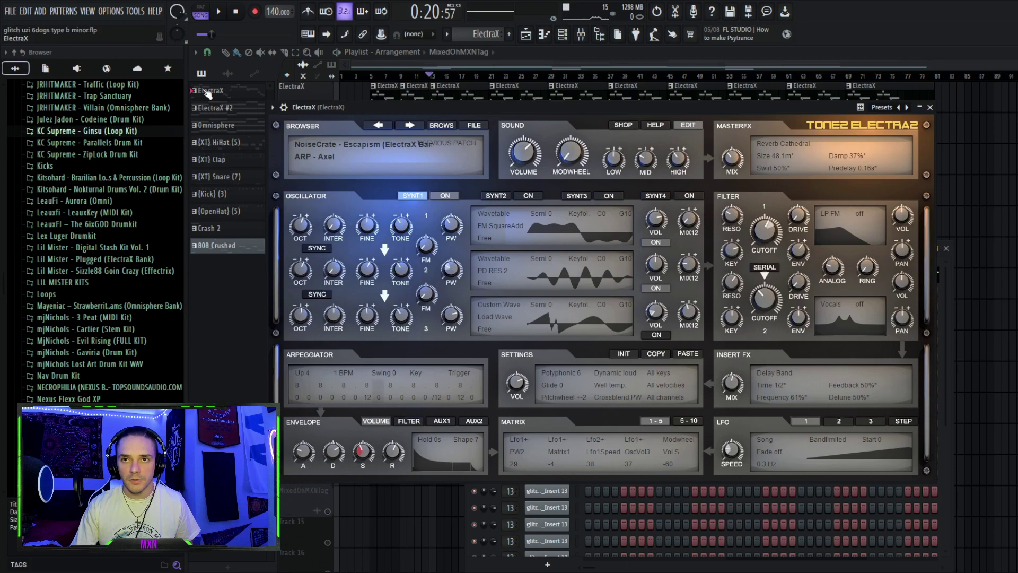
{"action": "left_click", "coordinate": [930, 107]}
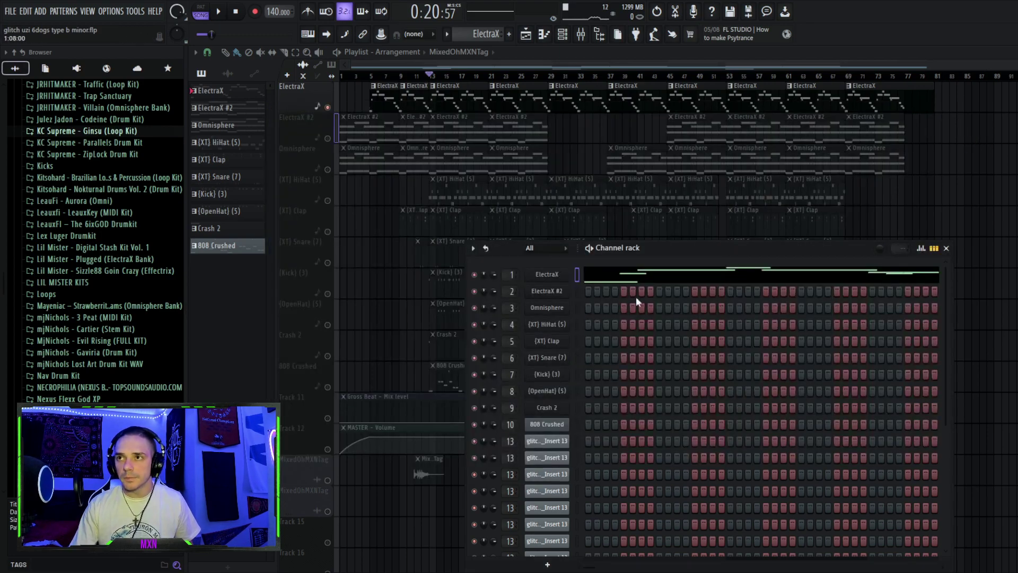
- Solo the ElectraX channel, play its pattern, and check the Fruity parametric EQ 2 on its mixer insert
{"action": "right_click", "coordinate": [484, 275]}
{"action": "left_click", "coordinate": [590, 248]}
{"action": "left_click", "coordinate": [581, 35]}
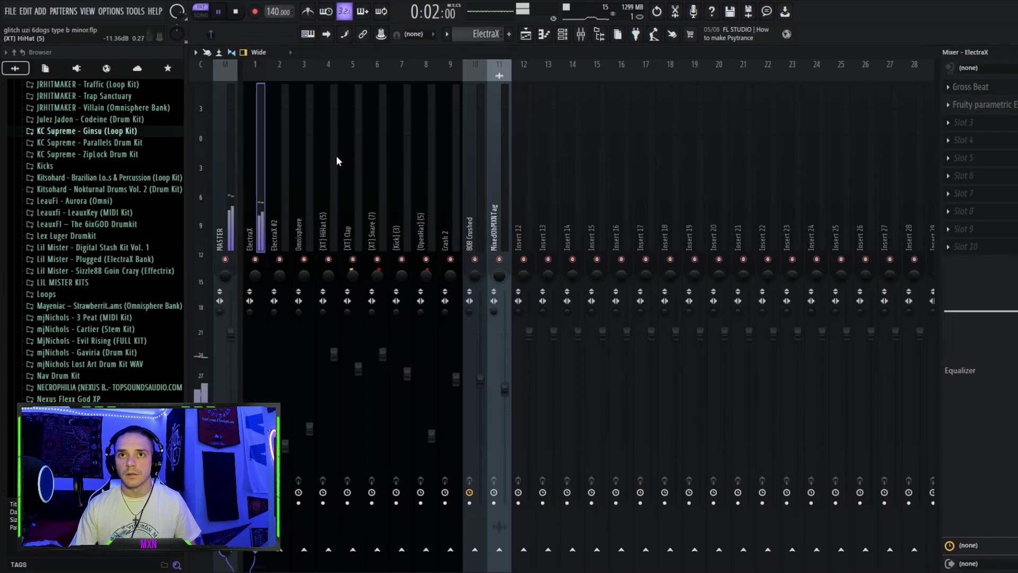
{"action": "left_click", "coordinate": [991, 106]}
{"action": "left_click", "coordinate": [989, 105]}
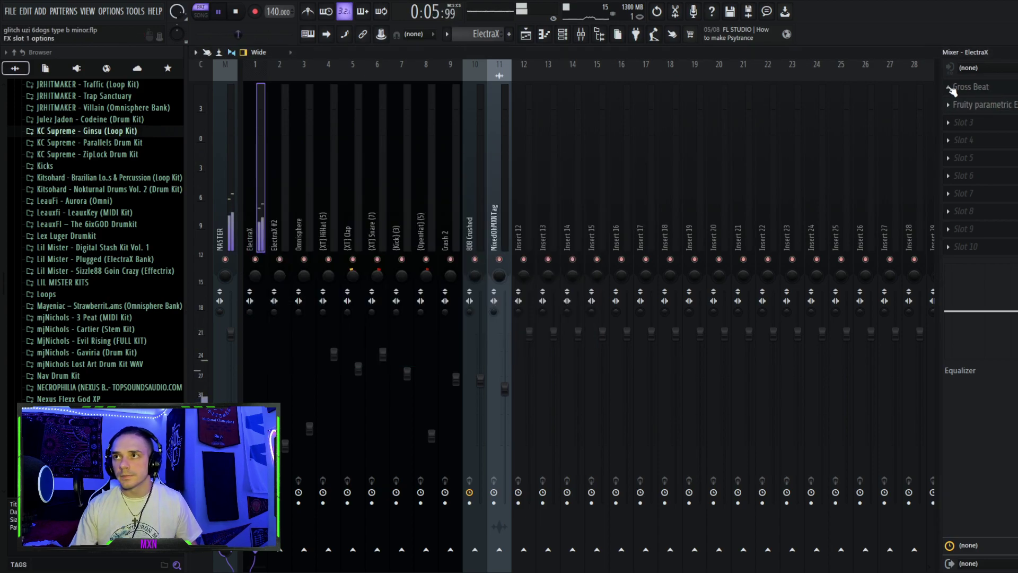
- Open the ElectraX melody in a maximized piano roll, show all eight bars during playback, and stop it
{"action": "left_click", "coordinate": [563, 35]}
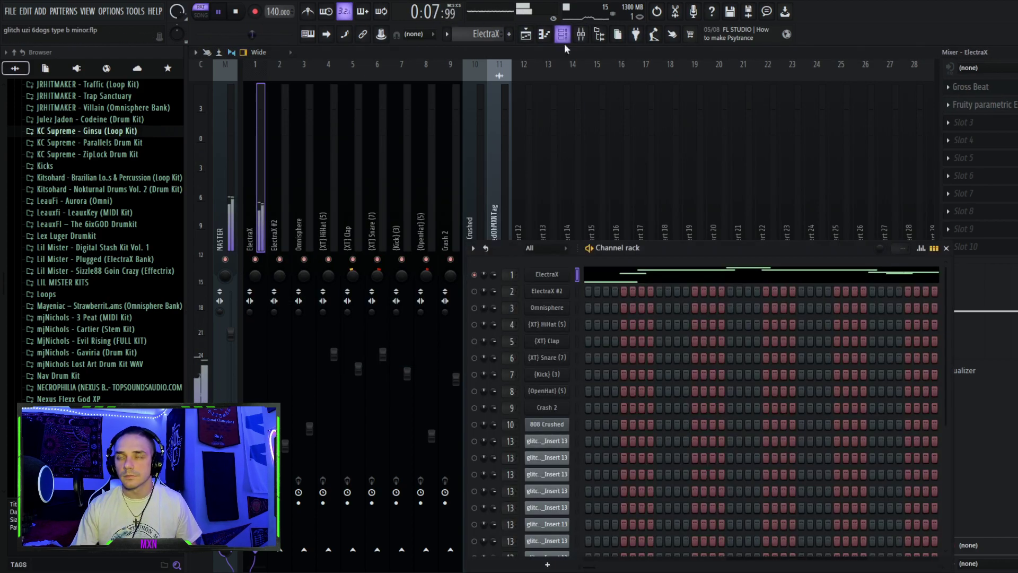
{"action": "left_click", "coordinate": [593, 277]}
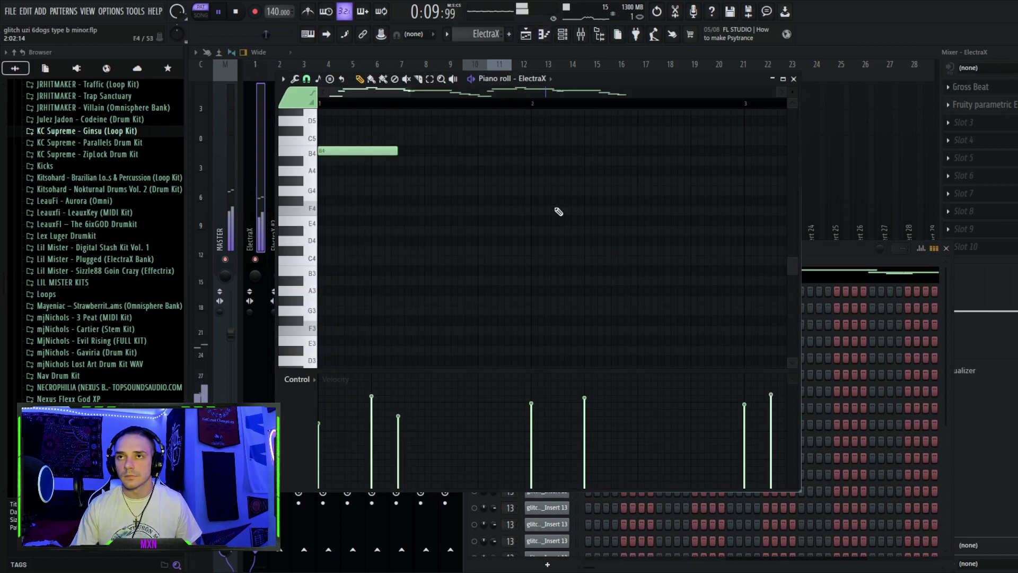
{"action": "left_click", "coordinate": [782, 79]}
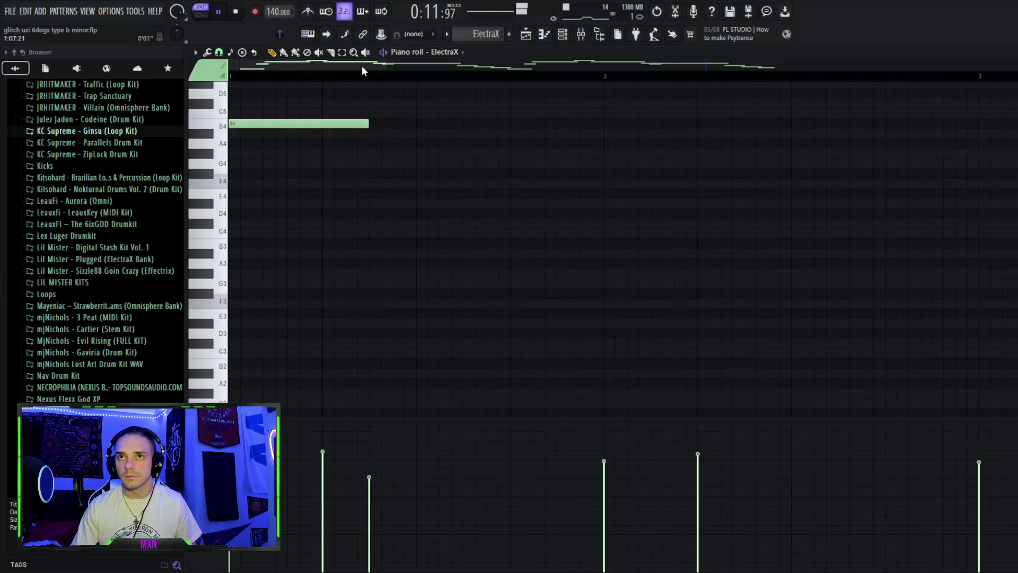
{"action": "scroll", "coordinate": [609, 238], "scroll_direction": "down", "scroll_amount": 2}
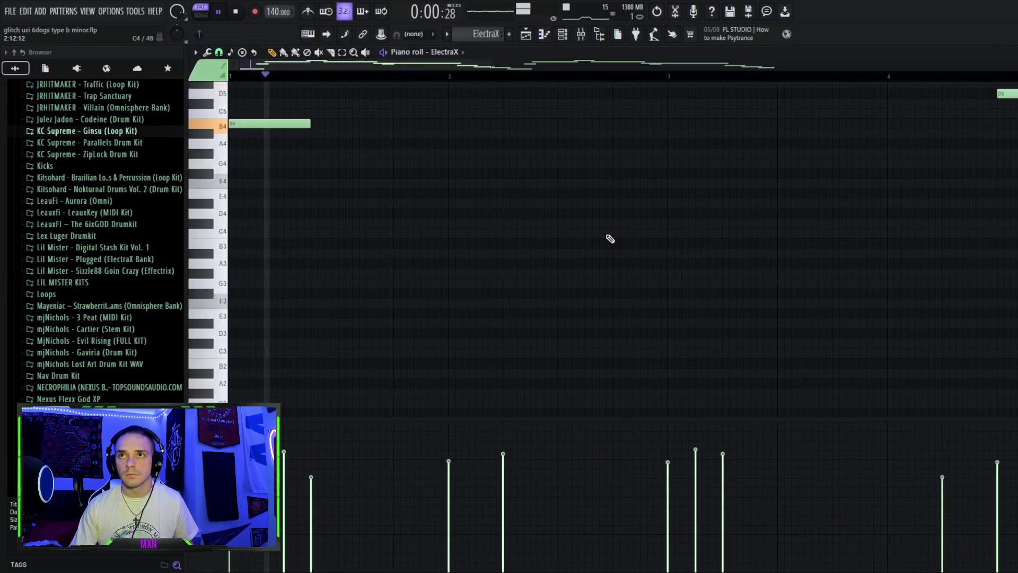
{"action": "scroll", "coordinate": [610, 239], "scroll_direction": "down", "scroll_amount": 2}
{"action": "scroll", "coordinate": [609, 243], "scroll_direction": "up", "scroll_amount": 3}
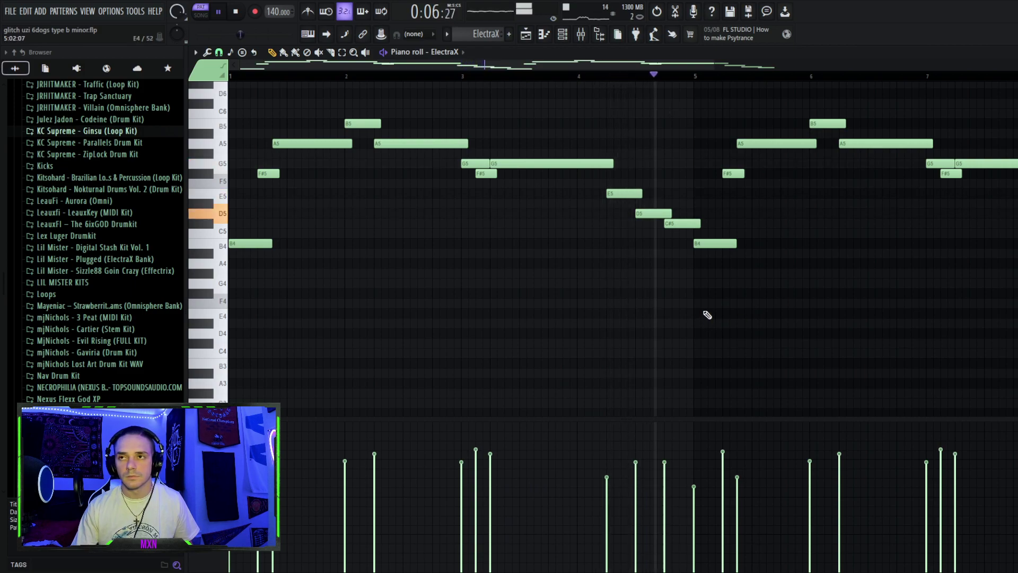
{"action": "scroll", "coordinate": [721, 307], "scroll_direction": "down", "scroll_amount": 1}
{"action": "scroll", "coordinate": [722, 307], "scroll_direction": "down", "scroll_amount": 1}
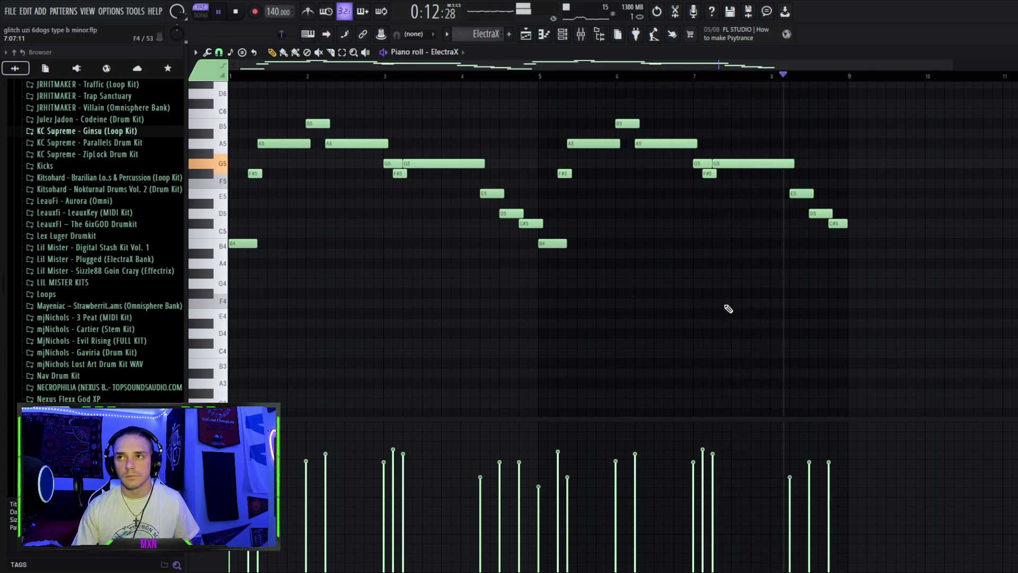
{"action": "key", "text": "space"}
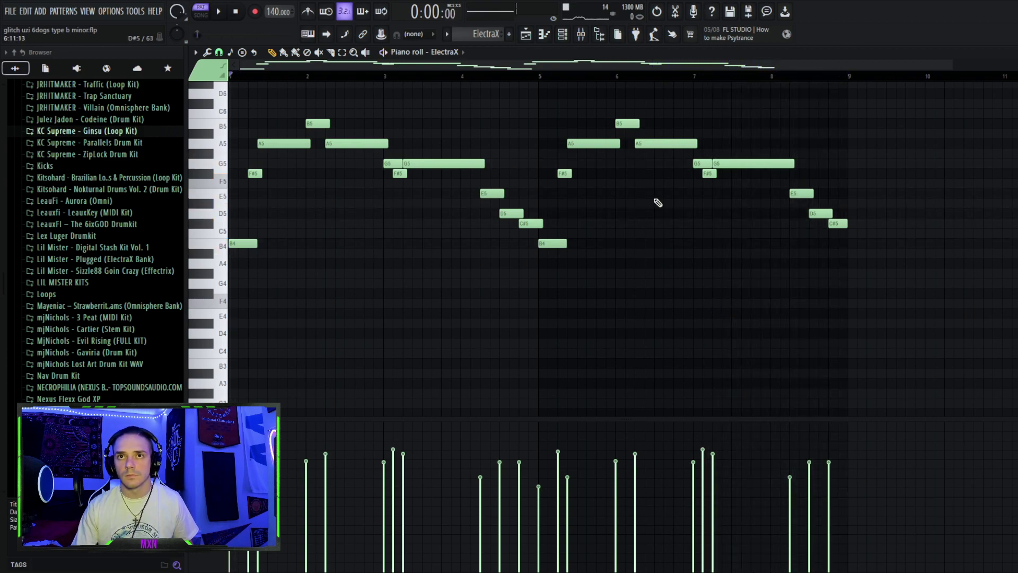
- Examine the Fruity parametric EQ 2 curve on the ElectraX mixer insert and close the plugin
{"action": "left_click", "coordinate": [580, 35]}
{"action": "left_click", "coordinate": [1001, 109]}
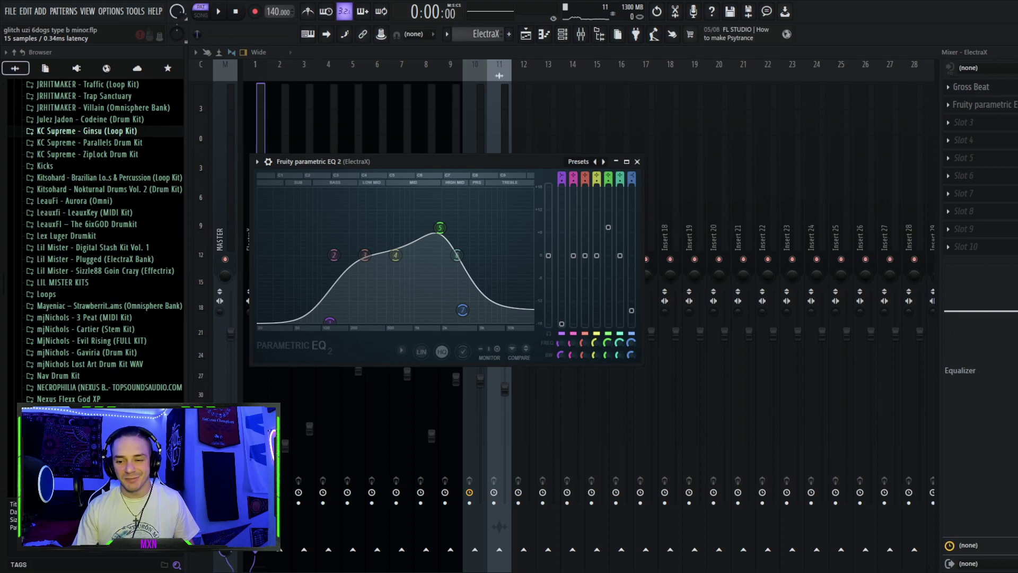
{"action": "left_click", "coordinate": [991, 107]}
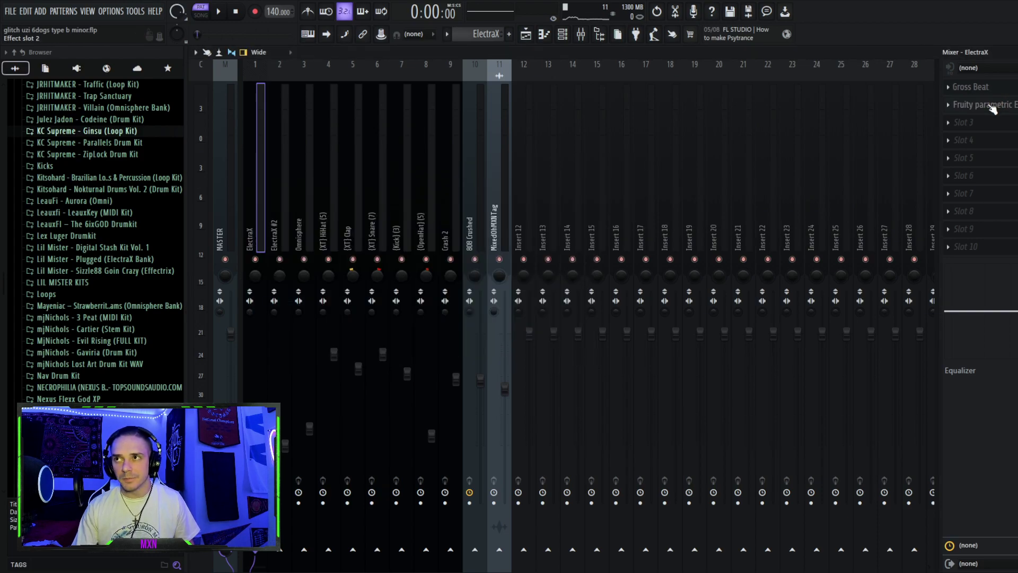
{"action": "left_click", "coordinate": [992, 108]}
{"action": "left_click", "coordinate": [638, 163]}
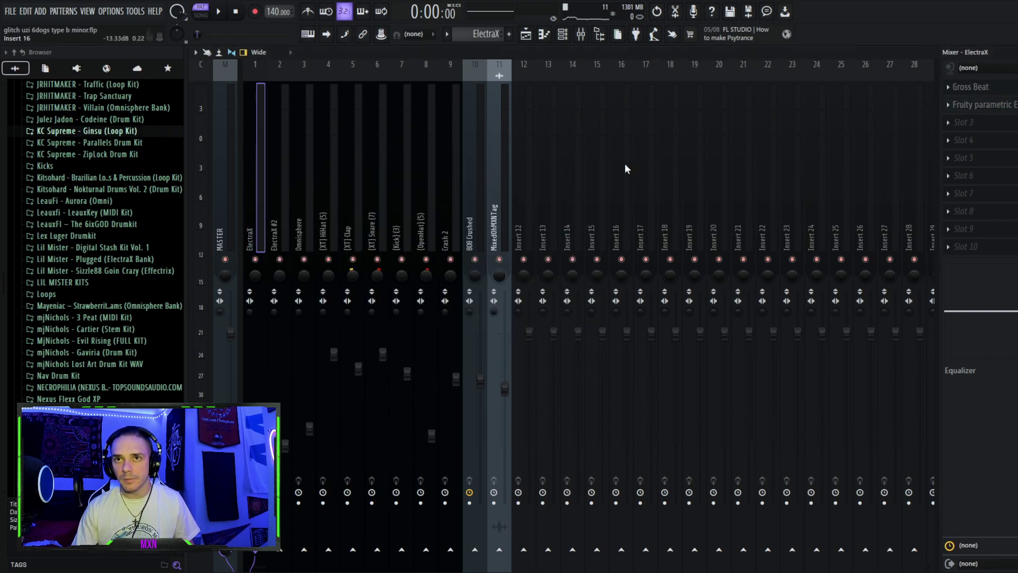
- Reopen the ElectraX channel's piano roll and play the melody once more
{"action": "left_click", "coordinate": [563, 36]}
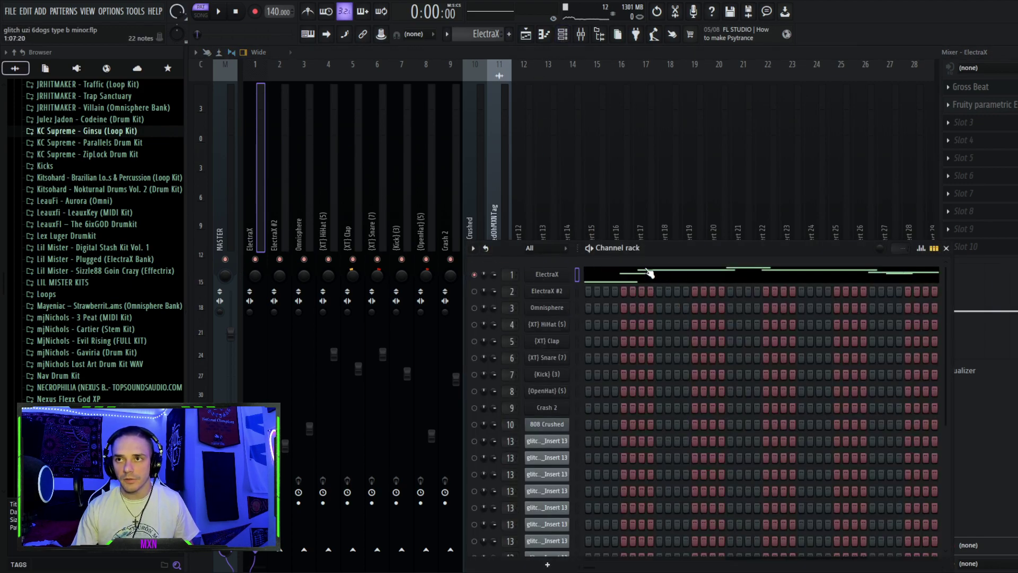
{"action": "left_click", "coordinate": [589, 274]}
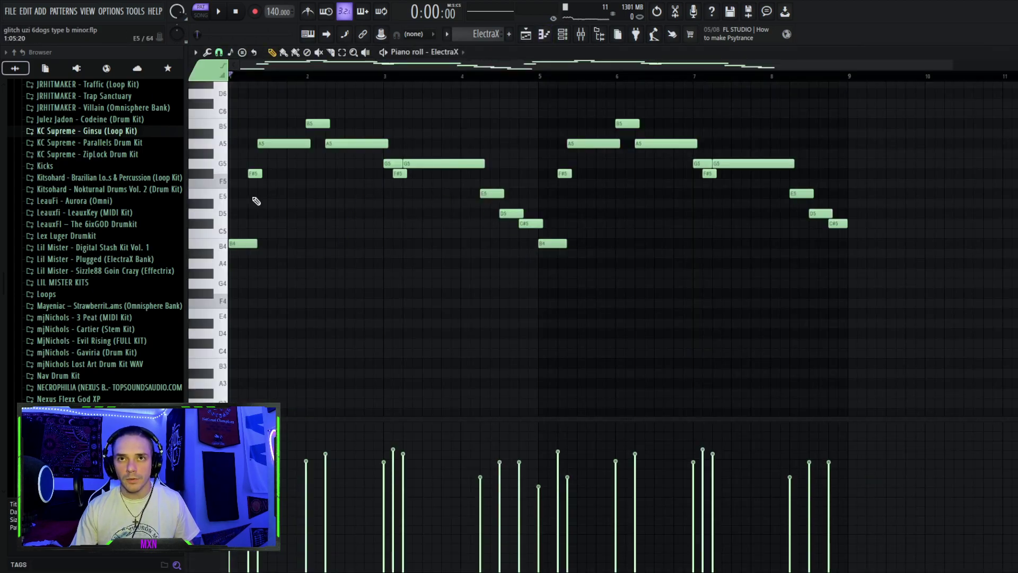
{"action": "key", "text": "space"}
{"action": "key", "text": "space"}
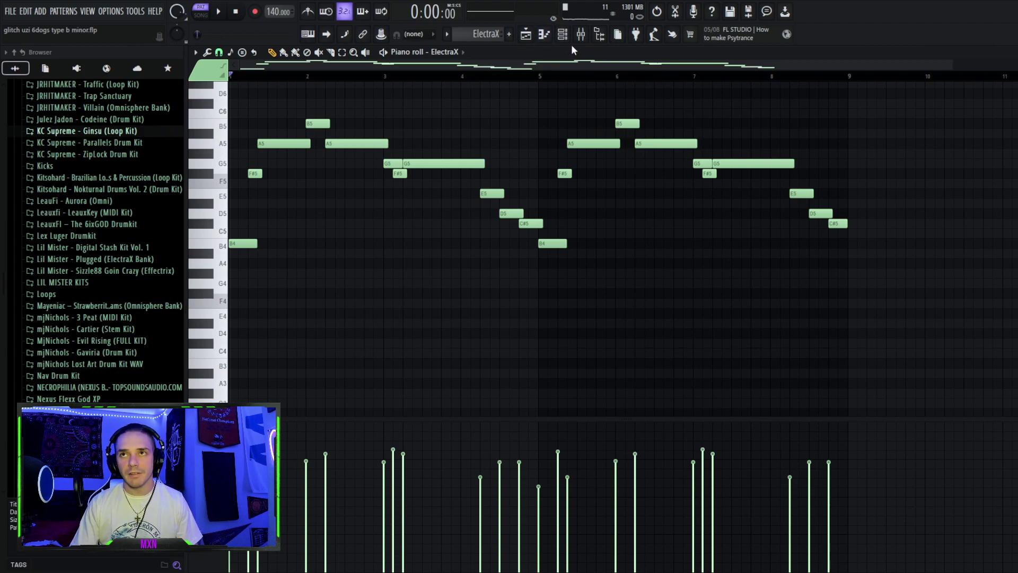
- Unmute the ElectraX #2 and Omnisphere tracks in the playlist
{"action": "left_click", "coordinate": [542, 41]}
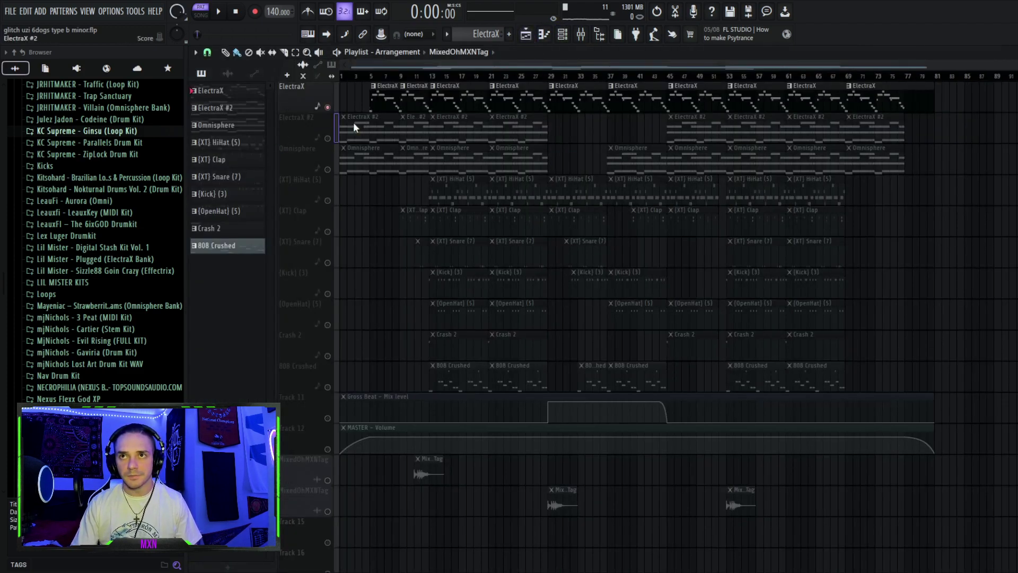
{"action": "left_click", "coordinate": [328, 139]}
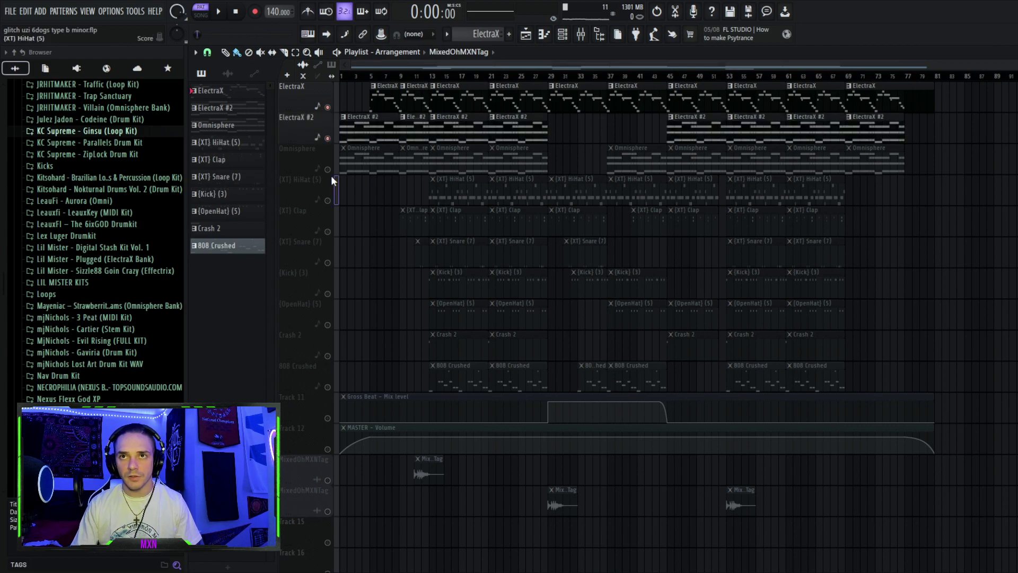
{"action": "left_click", "coordinate": [328, 170]}
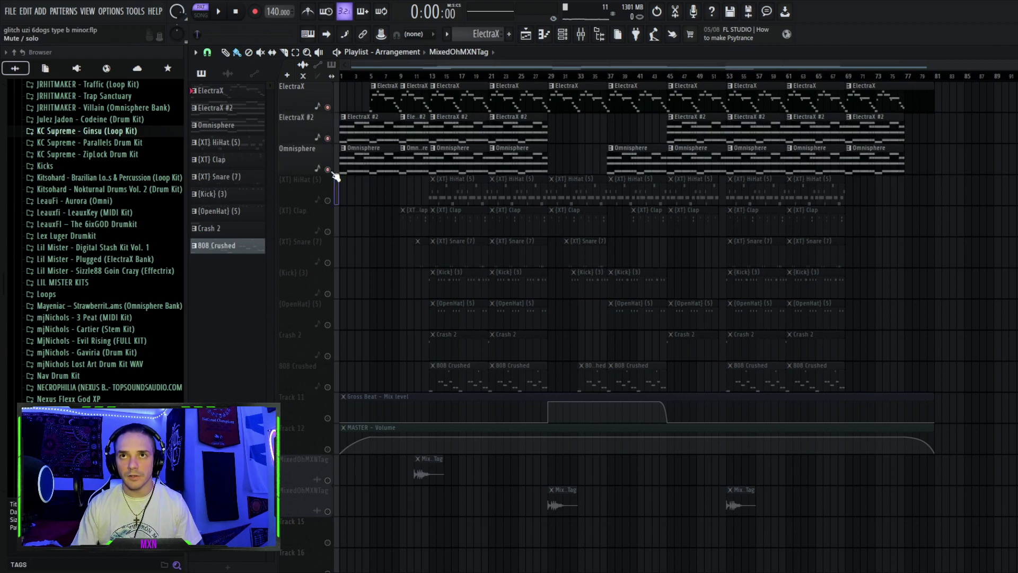
- View the ElectraX #2 chords in the piano roll and switch to the Omnisphere pattern to compare its notes
{"action": "left_click", "coordinate": [451, 117]}
{"action": "left_click_drag", "start_coordinate": [497, 66], "coordinate": [297, 66]}
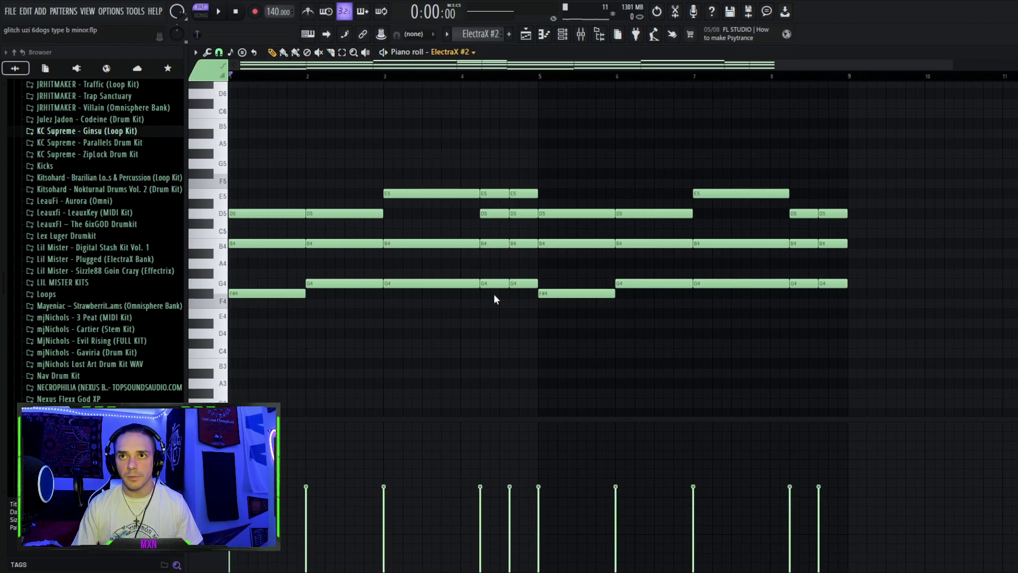
{"action": "key", "text": "Down"}
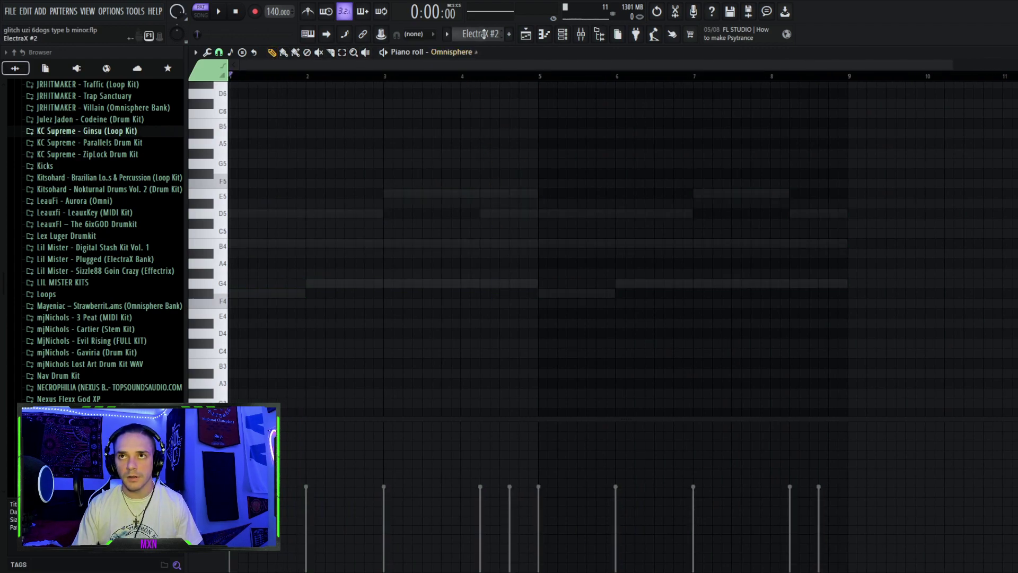
{"action": "key", "text": "ctrl+v"}
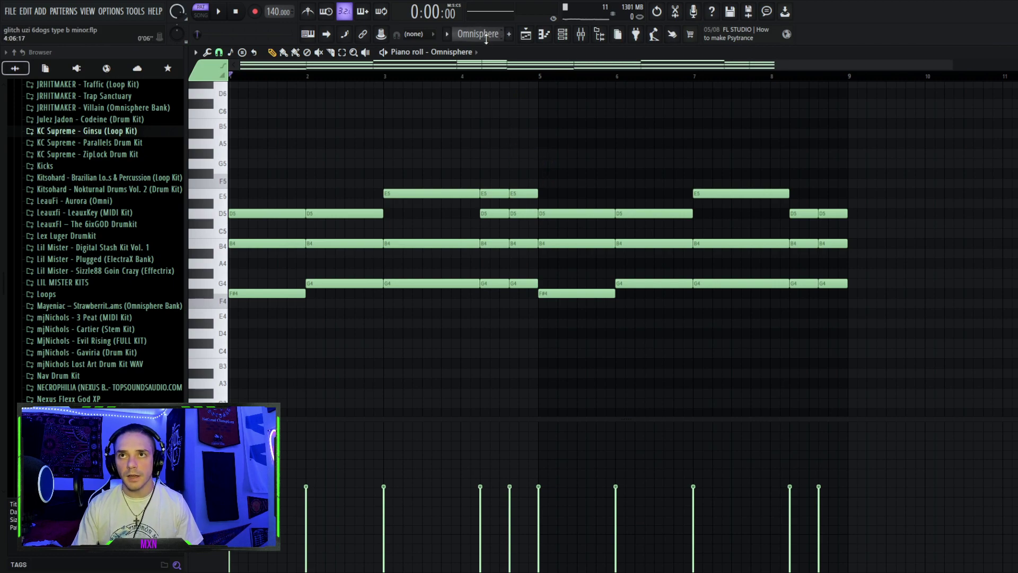
- Solo the ElectraX #2 track in the playlist, play it from bar 13, and bring up the mixer
{"action": "left_click", "coordinate": [525, 34]}
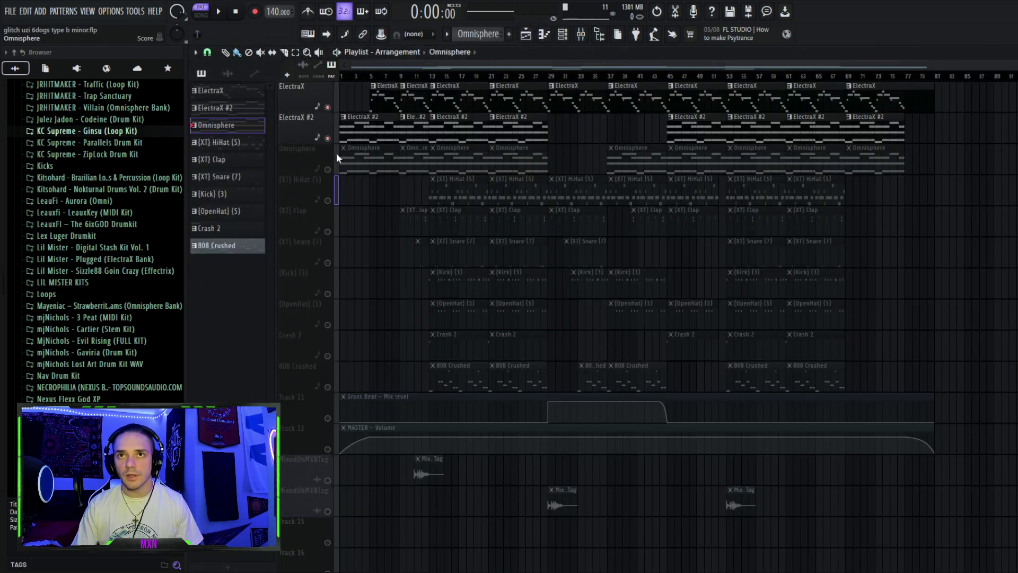
{"action": "left_click", "coordinate": [436, 77]}
{"action": "left_click", "coordinate": [433, 75]}
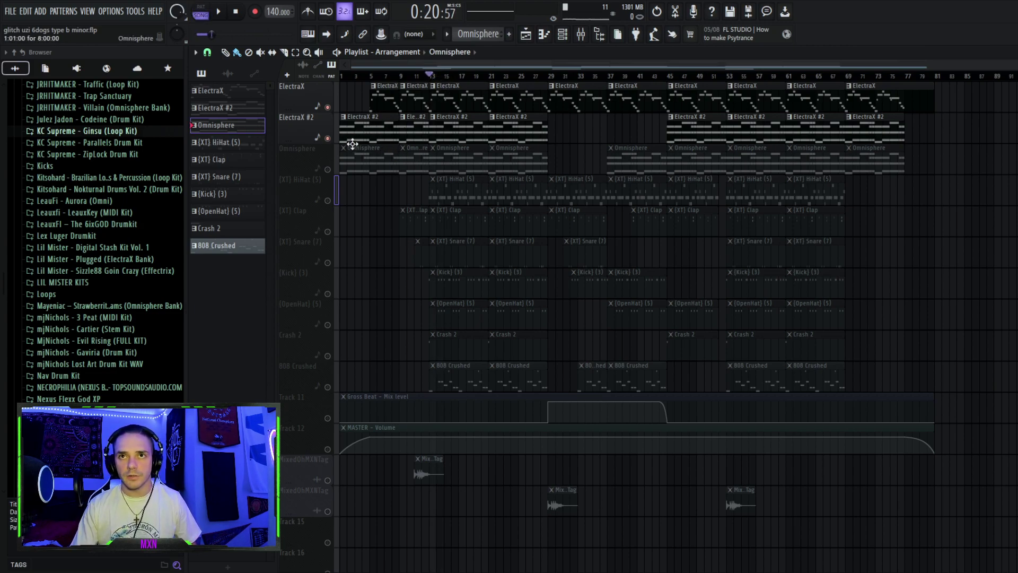
{"action": "right_click", "coordinate": [330, 139]}
{"action": "key", "text": "space"}
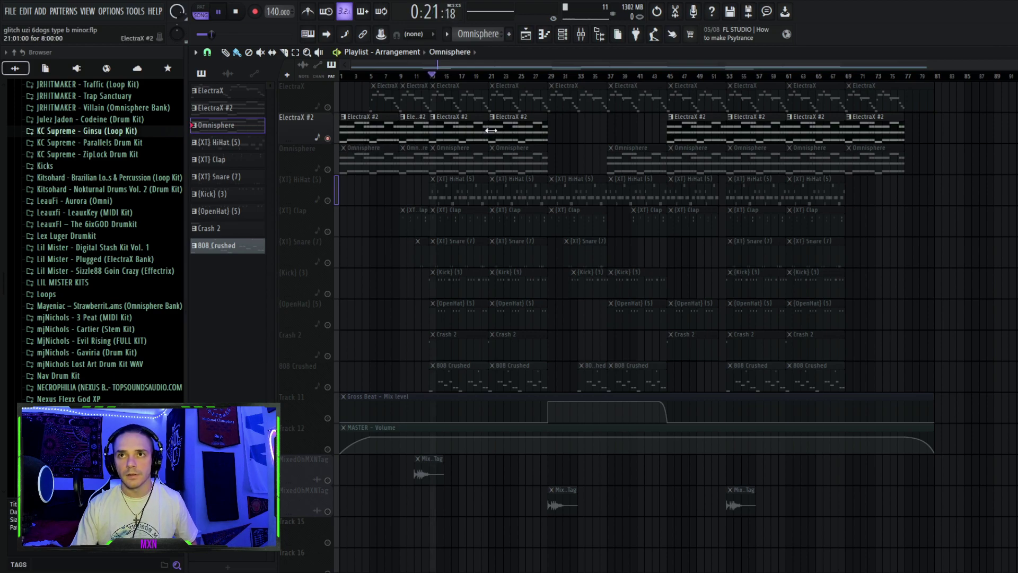
{"action": "key", "text": "F9"}
{"action": "key", "text": "space"}
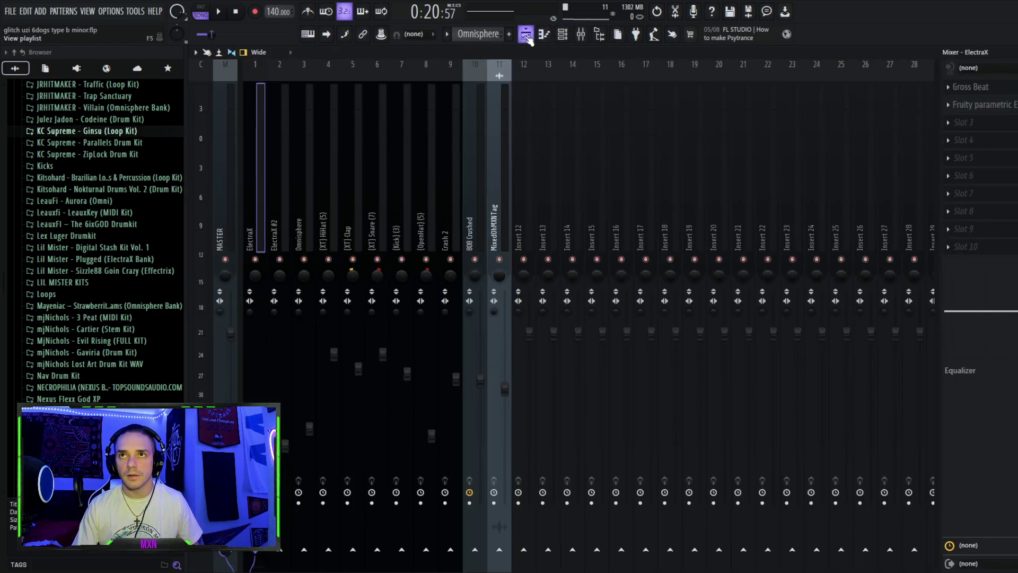
- Select and audition the ElectraX #2 pattern on its own, and open the ElectraX #2 synth
{"action": "mouse_move", "coordinate": [484, 35]}
{"action": "left_mouse_down"}
{"action": "mouse_move", "coordinate": [484, 48]}
{"action": "mouse_move", "coordinate": [492, 29]}
{"action": "left_mouse_up"}
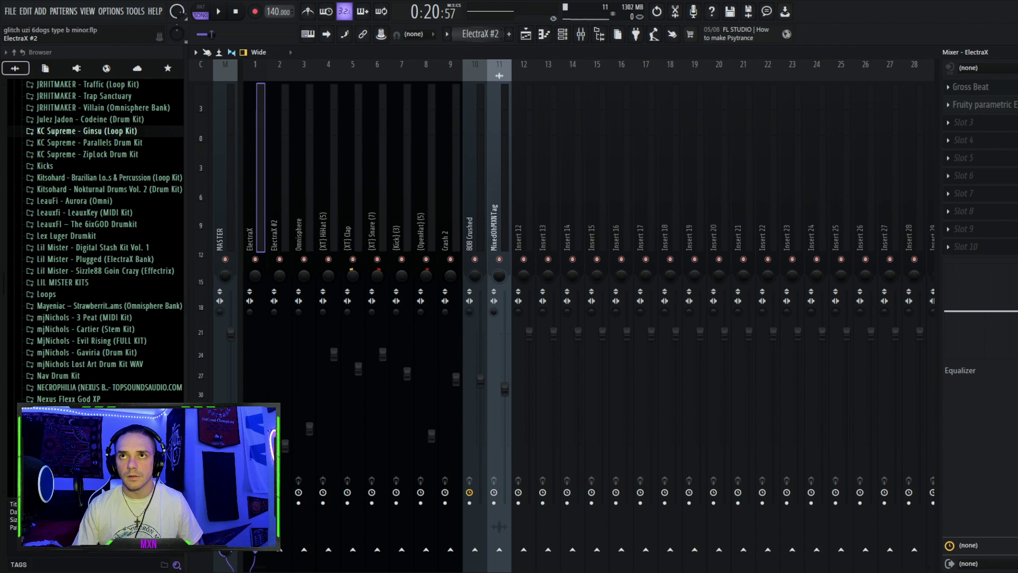
{"action": "left_click", "coordinate": [562, 34]}
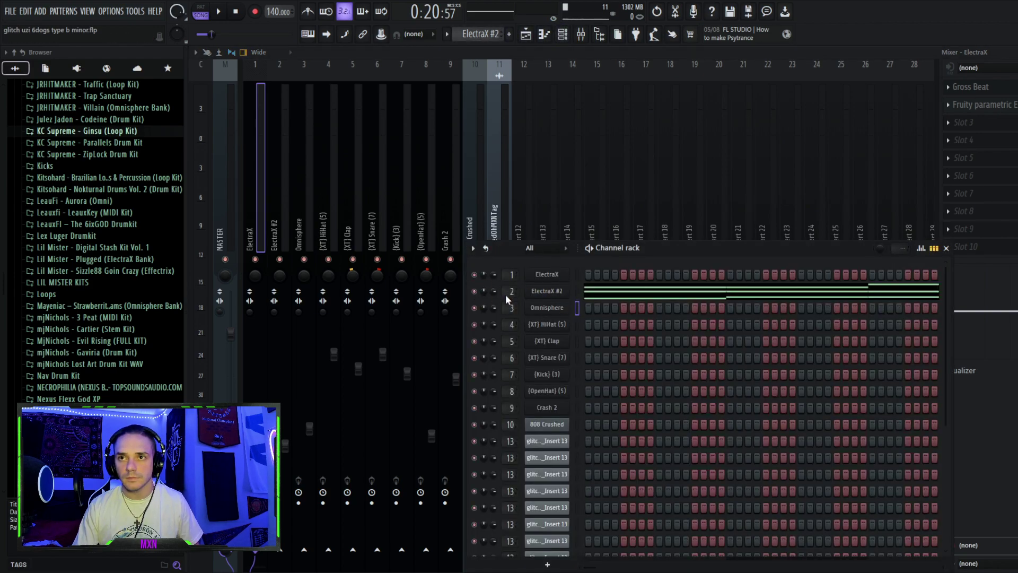
{"action": "left_click", "coordinate": [591, 247]}
{"action": "left_click", "coordinate": [577, 290]}
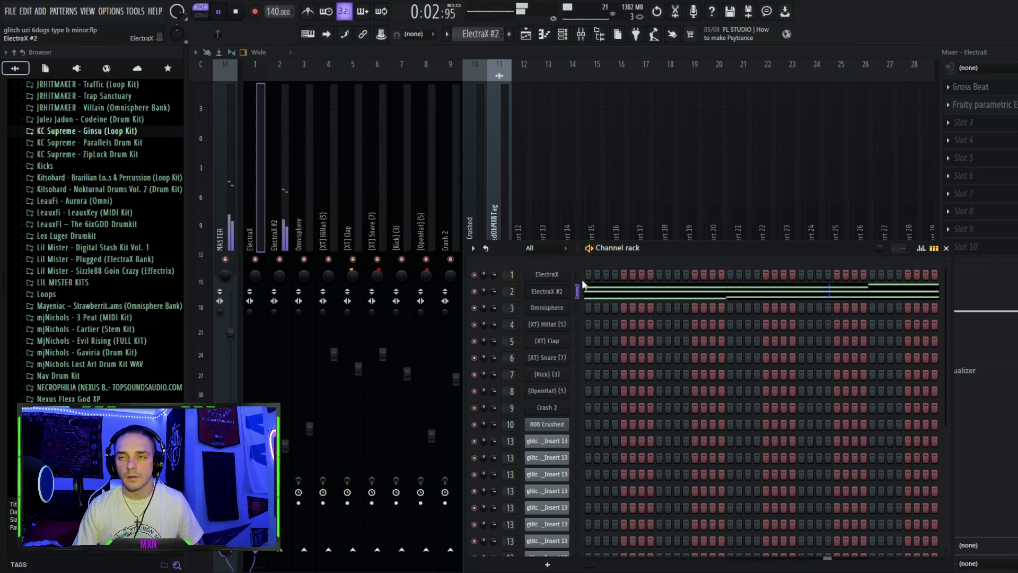
{"action": "key", "text": "space"}
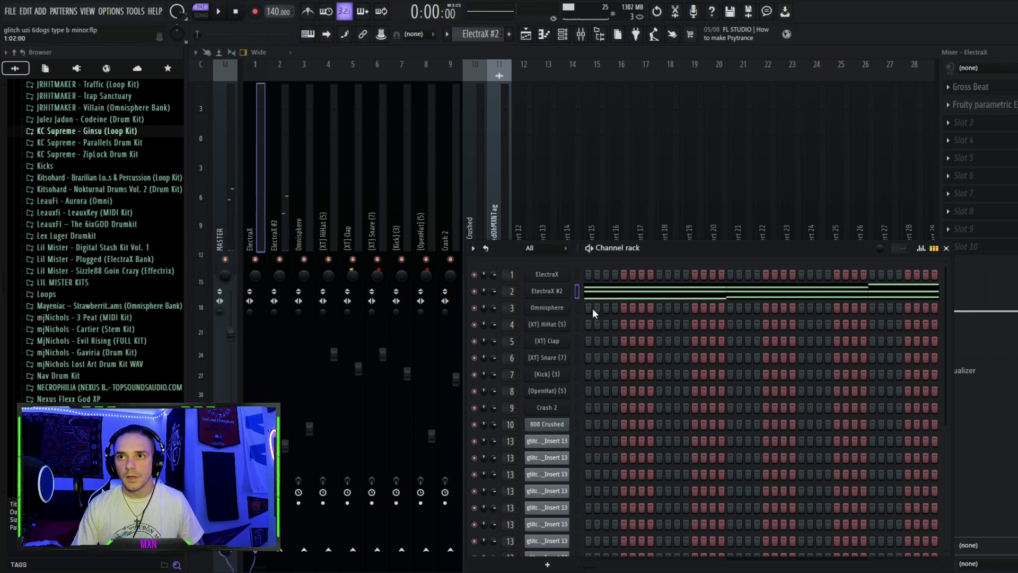
{"action": "left_click", "coordinate": [559, 293]}
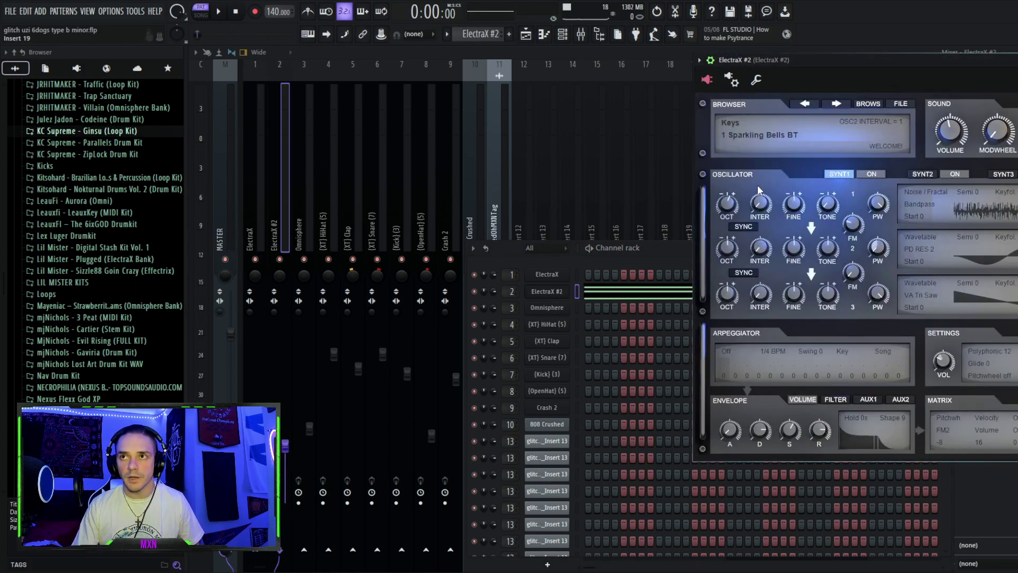
- Bring the whole ElectraX #2 synth into view to review its preset, close it, and open its notes in the piano roll
{"action": "left_click_drag", "start_coordinate": [796, 55], "coordinate": [451, 58]}
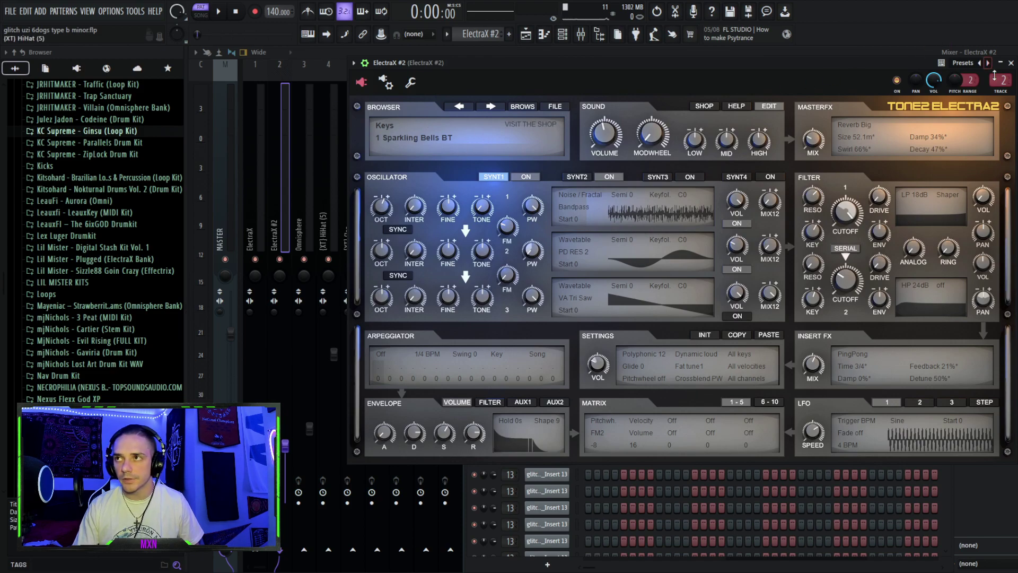
{"action": "left_click", "coordinate": [1011, 63]}
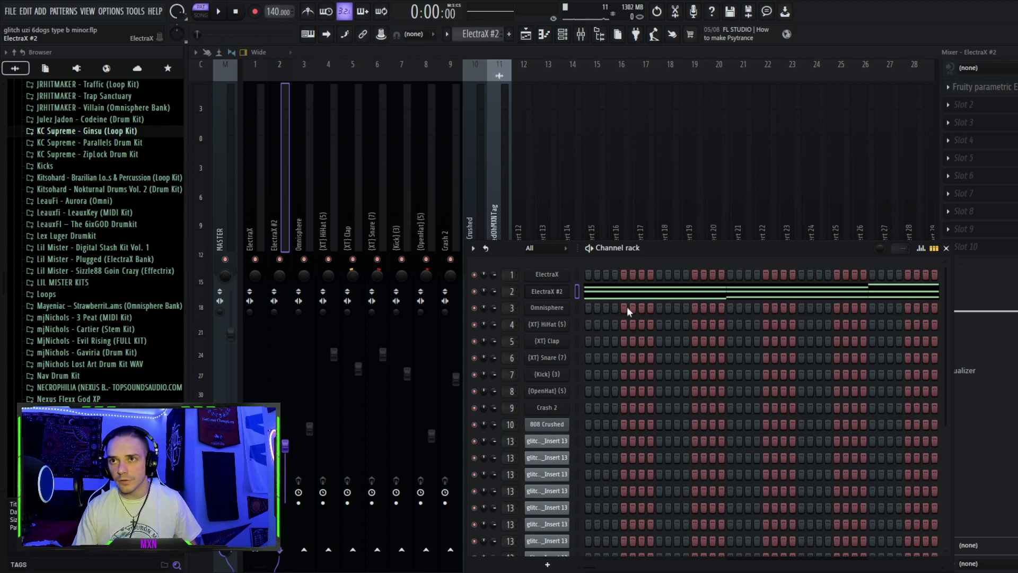
{"action": "left_click", "coordinate": [607, 296]}
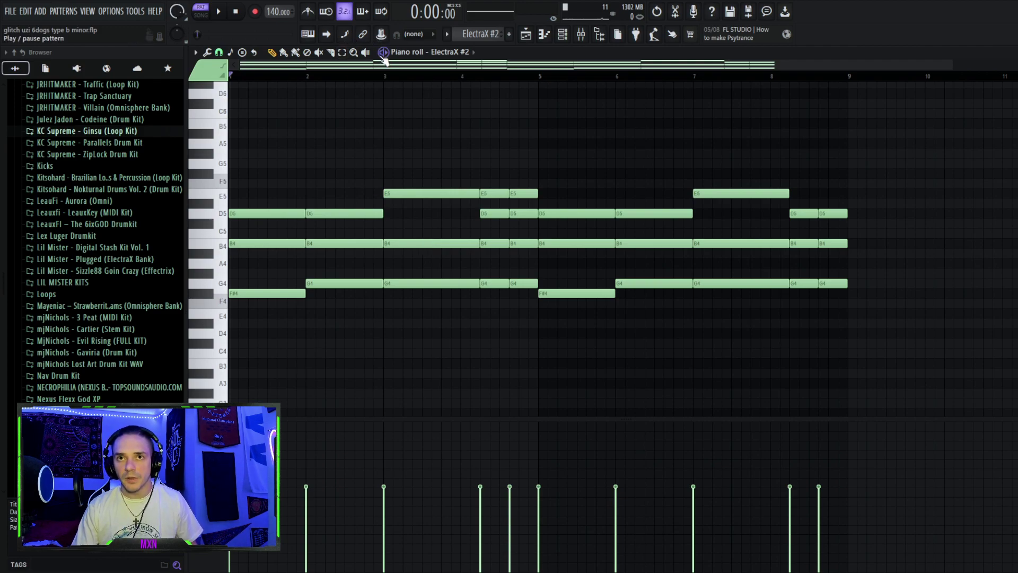
- Play through the ElectraX #2 chords in the piano roll and save the project
{"action": "scroll", "coordinate": [345, 157], "scroll_direction": "down", "scroll_amount": 1}
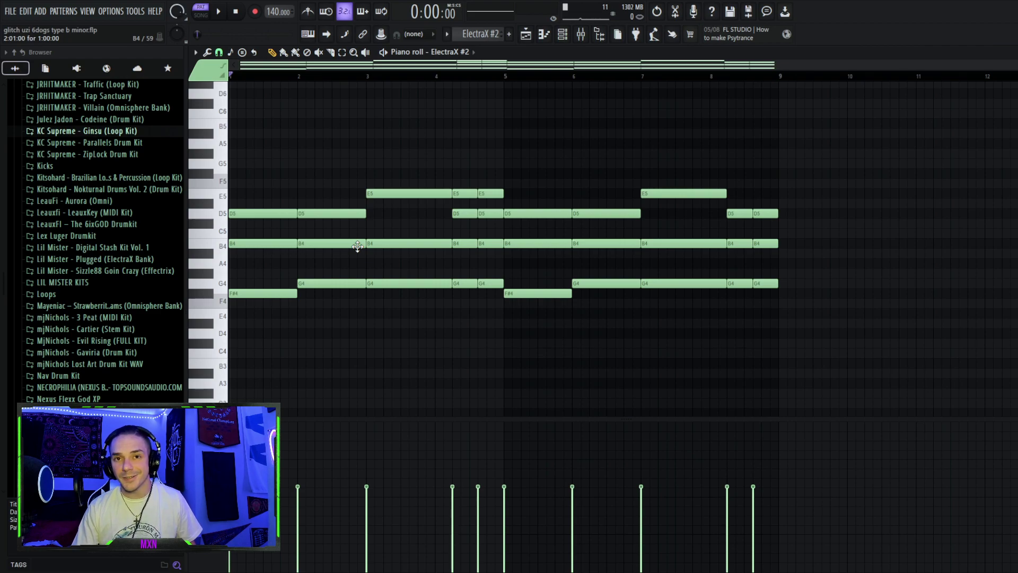
{"action": "key", "text": "space"}
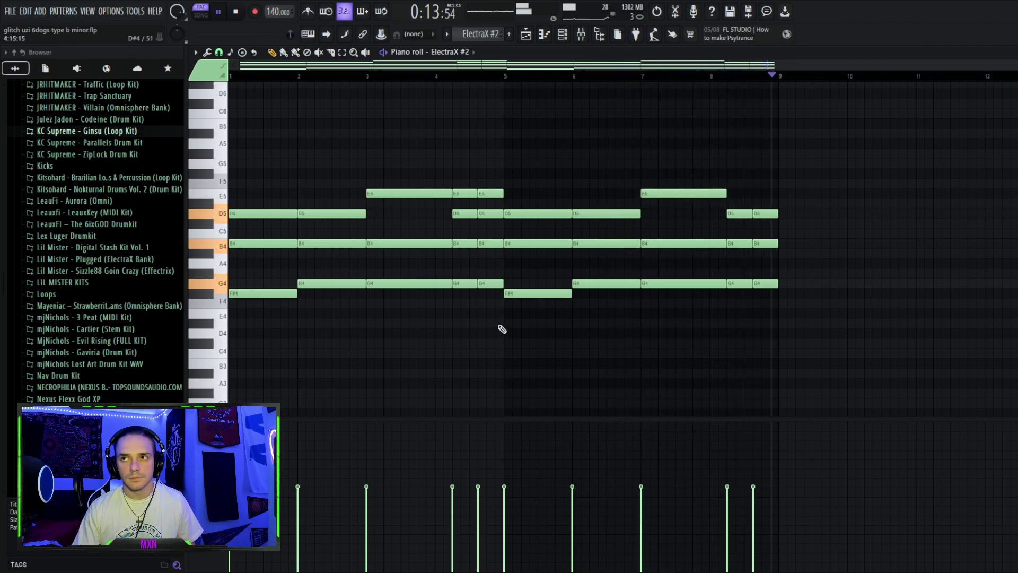
{"action": "key", "text": "ctrl+s"}
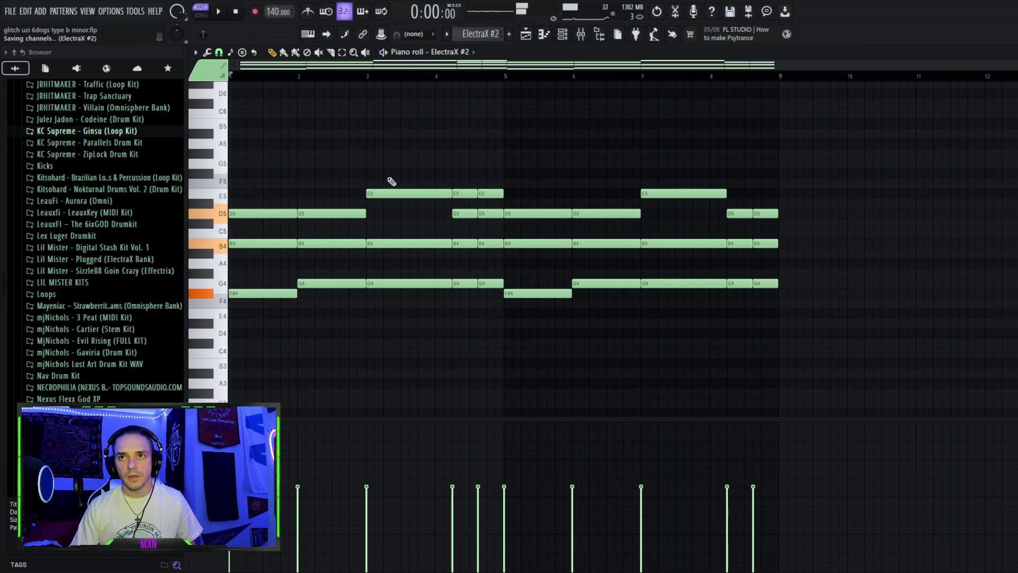
- Switch to the Omnisphere pattern, return to the playlist, and set the playback position to bar 13
{"action": "left_click", "coordinate": [559, 35]}
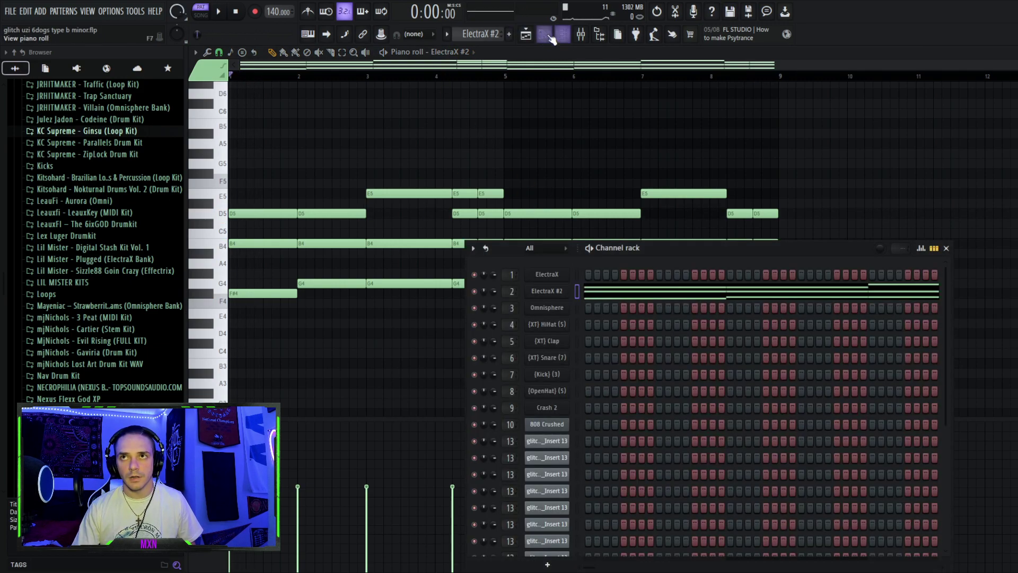
{"action": "left_click_drag", "start_coordinate": [473, 32], "coordinate": [473, 37]}
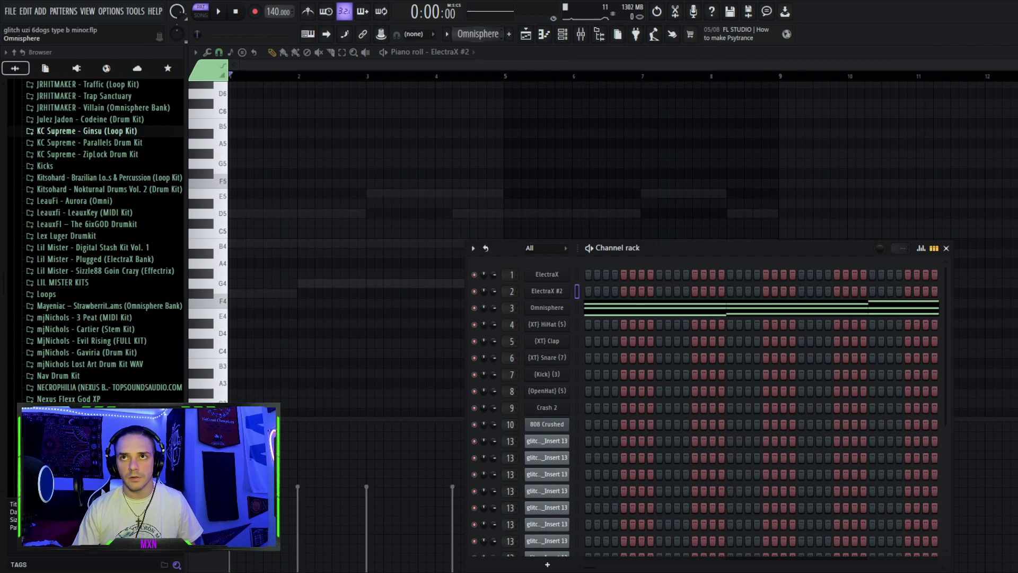
{"action": "left_click", "coordinate": [525, 34]}
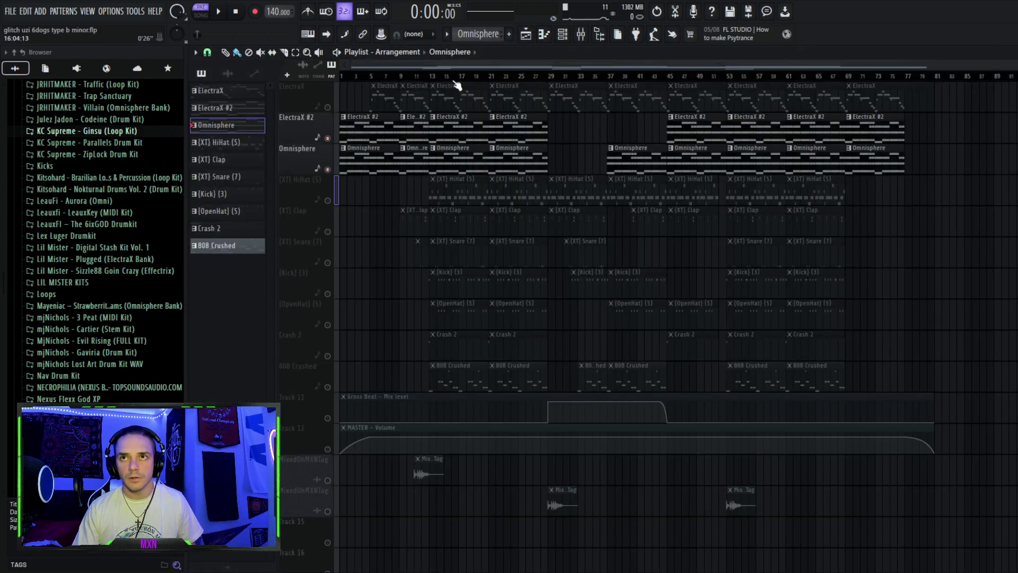
{"action": "left_click", "coordinate": [431, 76]}
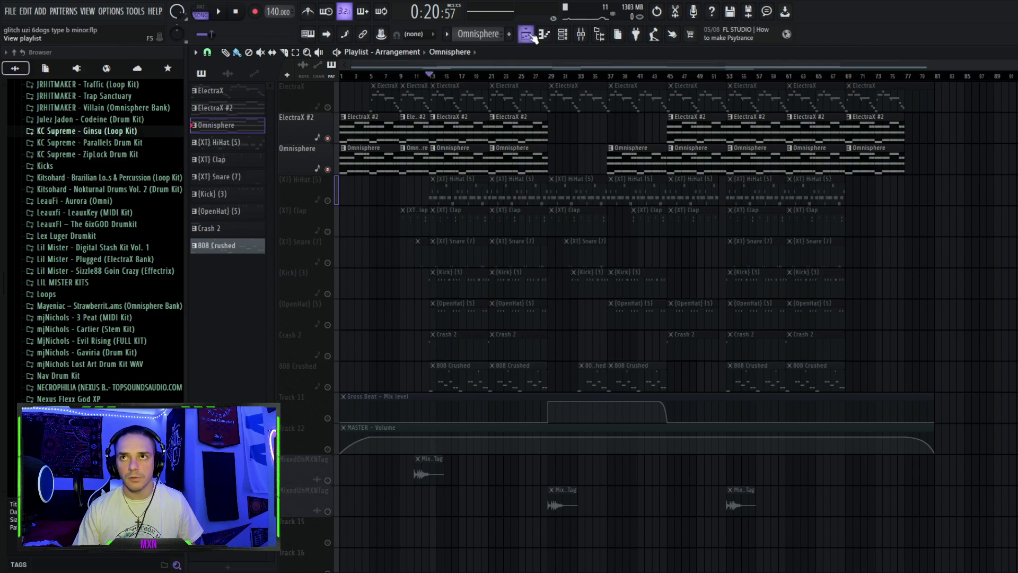
- Open the Omnisphere synth from its channel to review the Warm Wigwam Pad patch, and close it
{"action": "left_click", "coordinate": [563, 34]}
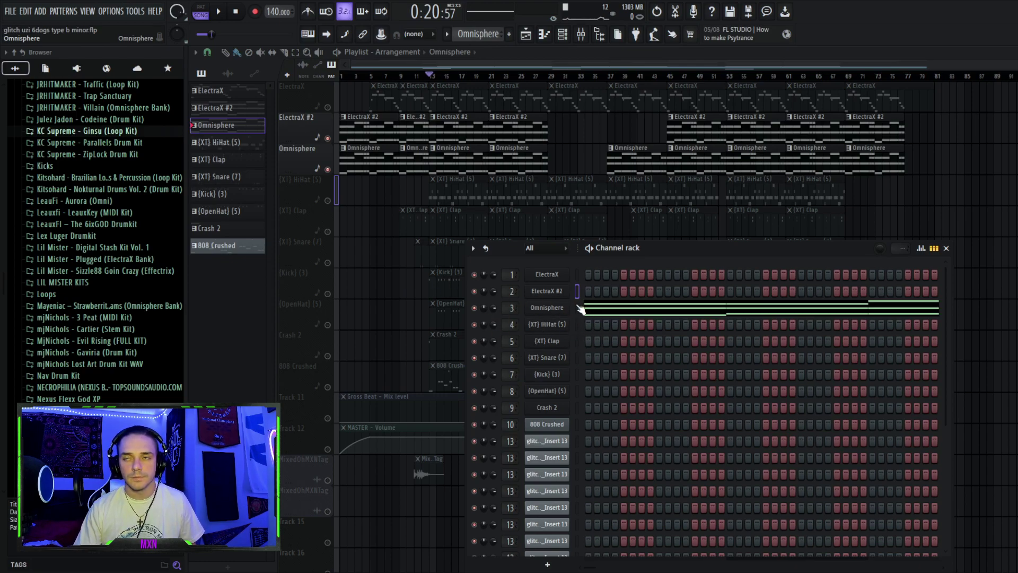
{"action": "left_click", "coordinate": [561, 310]}
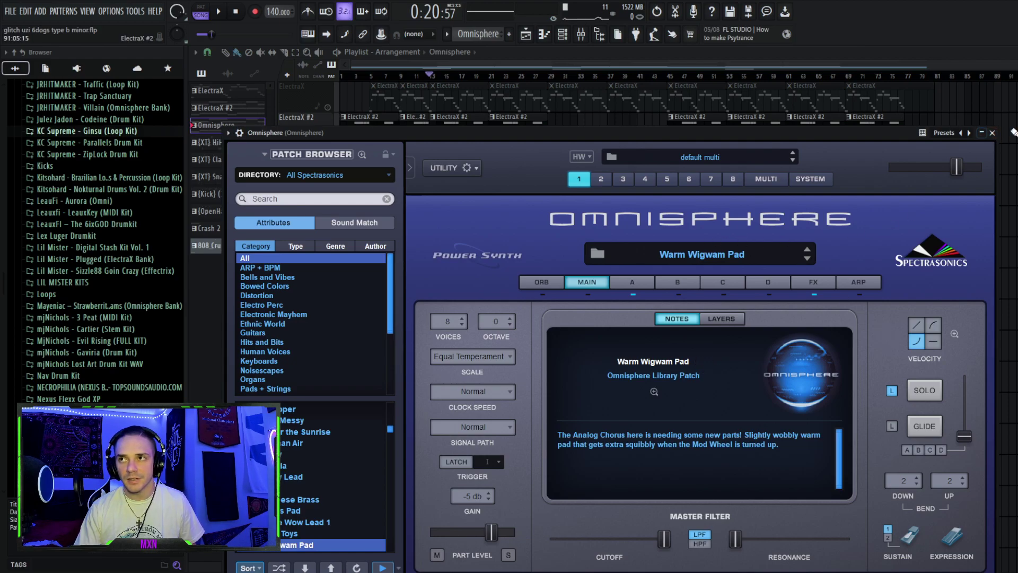
{"action": "left_click", "coordinate": [991, 133]}
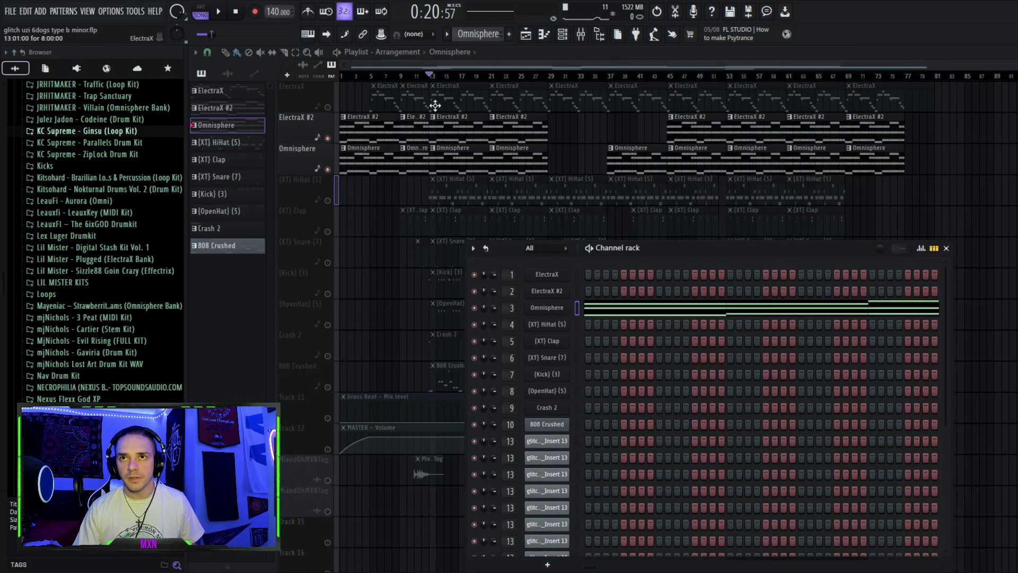
- Hide the channel rack and play the ElectraX #2 and Omnisphere tracks together from bar 13
{"action": "key", "text": "F6"}
{"action": "key", "text": "space"}
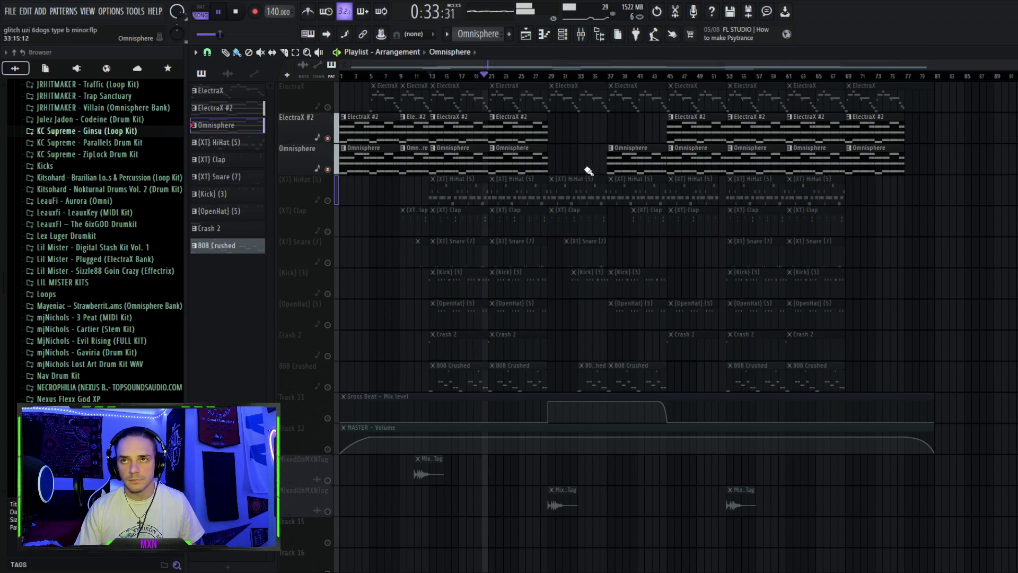
{"action": "key", "text": "space"}
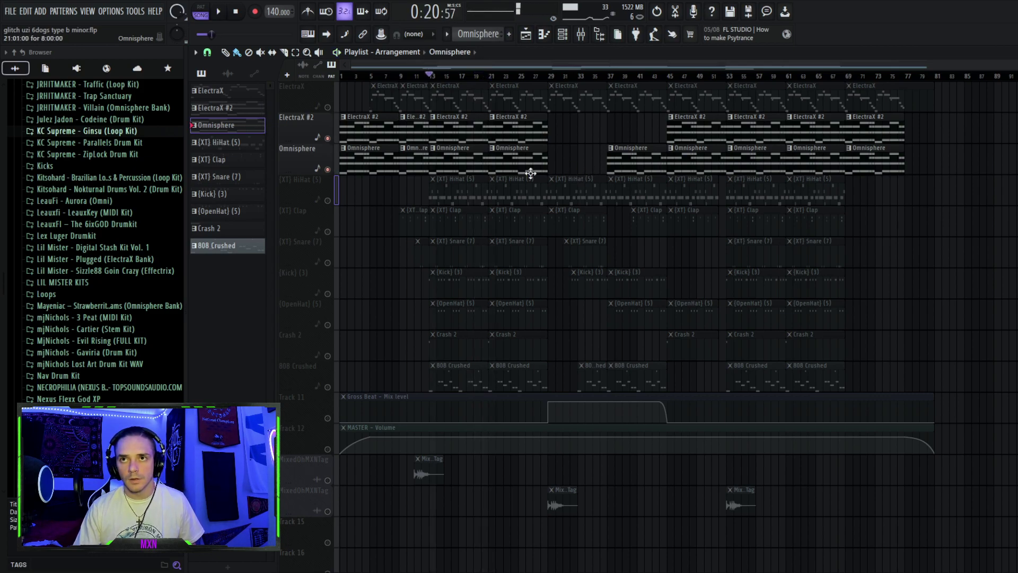
- Solo the Omnisphere track in the playlist and listen to it from bar 13
{"action": "right_click", "coordinate": [328, 169]}
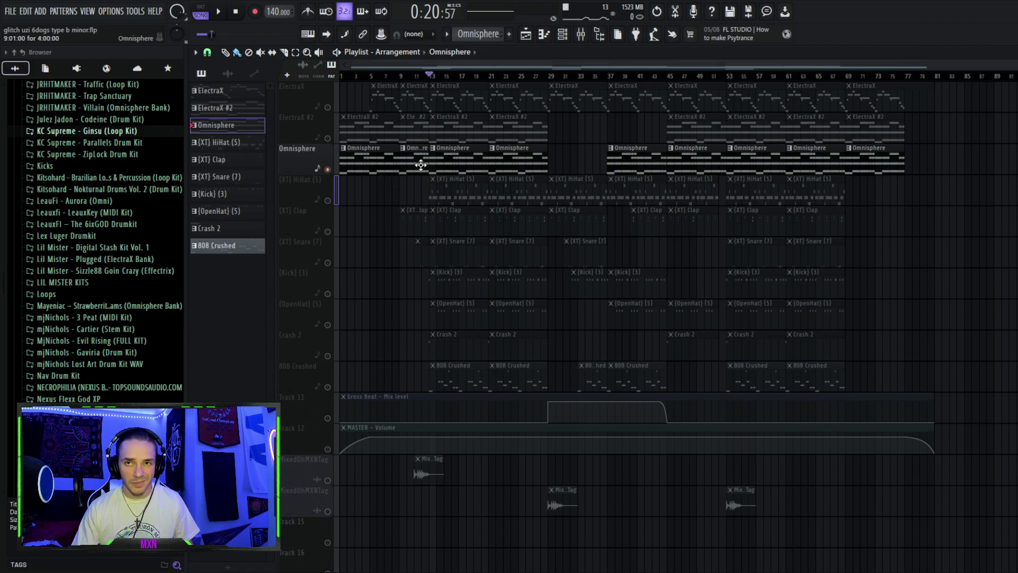
{"action": "key", "text": "space"}
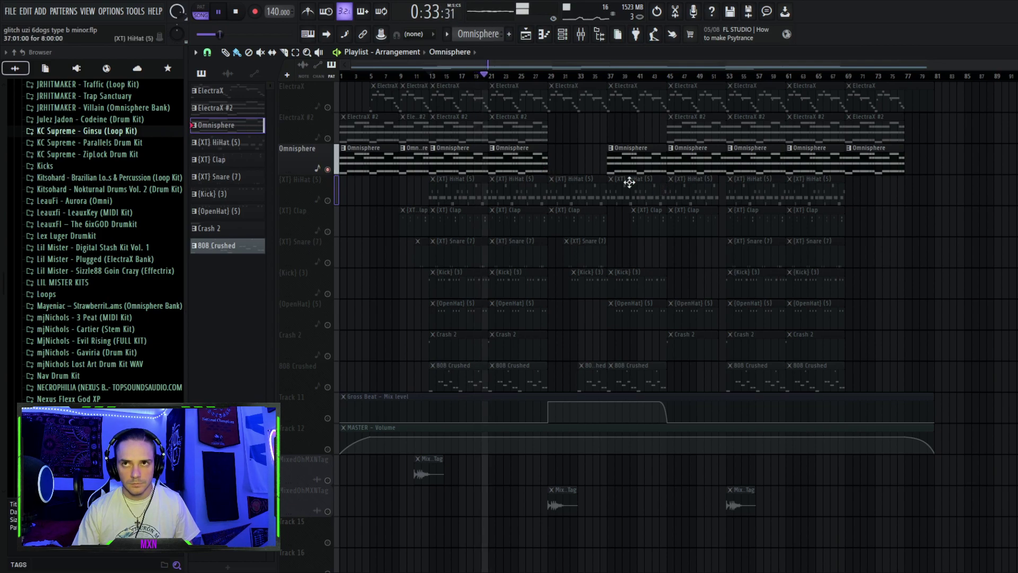
{"action": "key", "text": "space"}
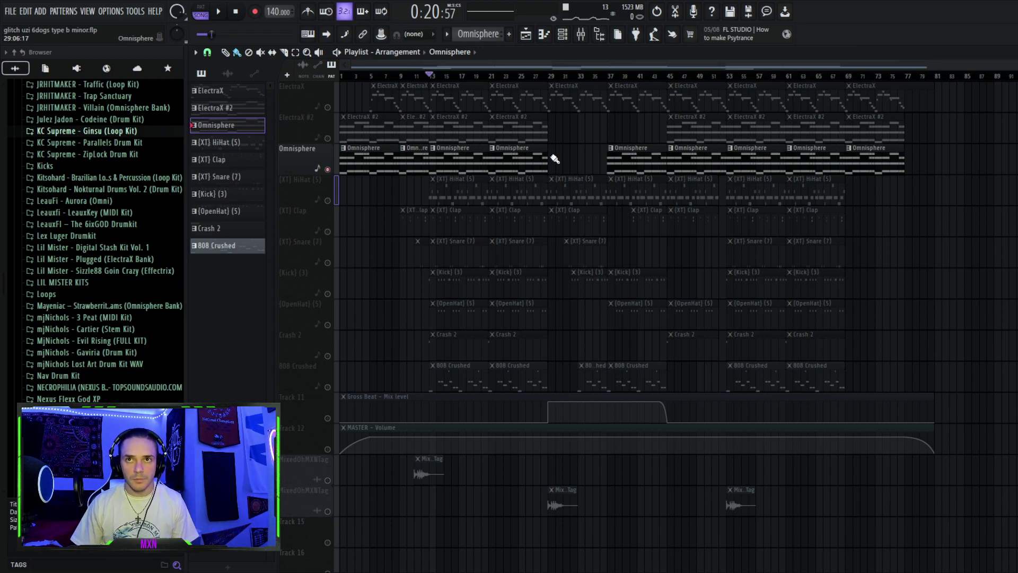
- Unmute the ElectraX #2 and ElectraX tracks and play all three melodic tracks together
{"action": "left_click", "coordinate": [336, 113]}
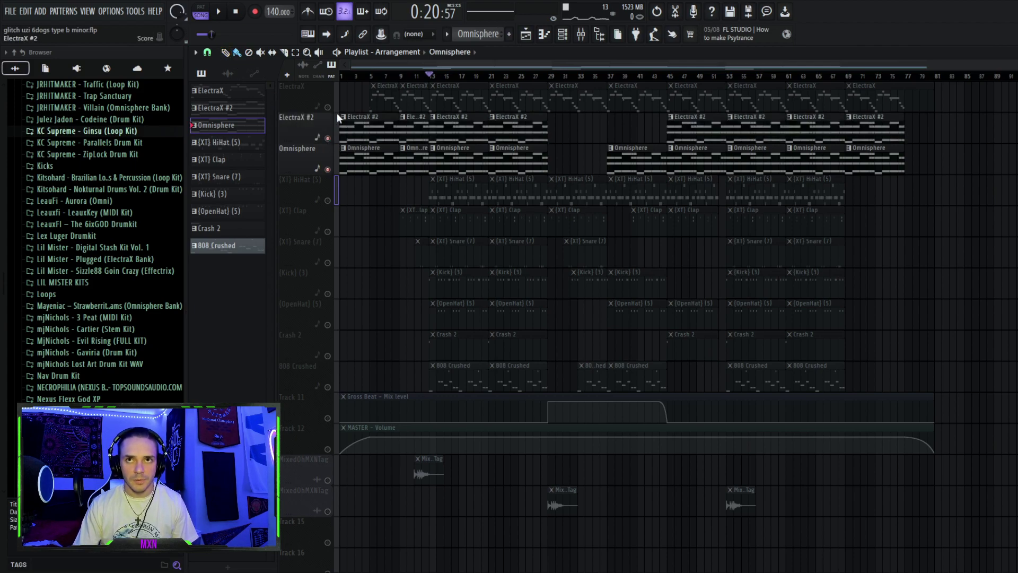
{"action": "left_click", "coordinate": [335, 109]}
{"action": "key", "text": "space"}
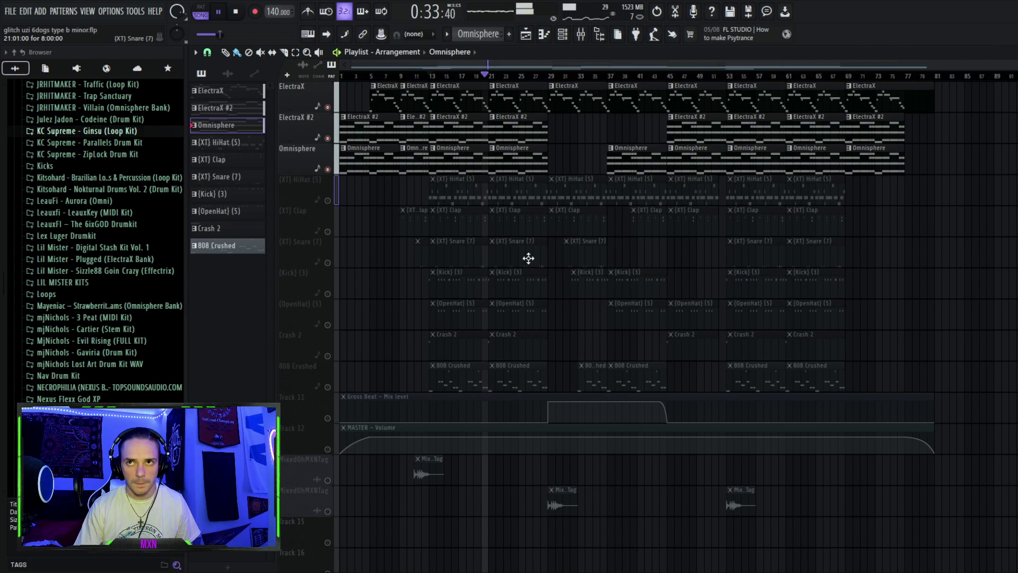
{"action": "key", "text": "space"}
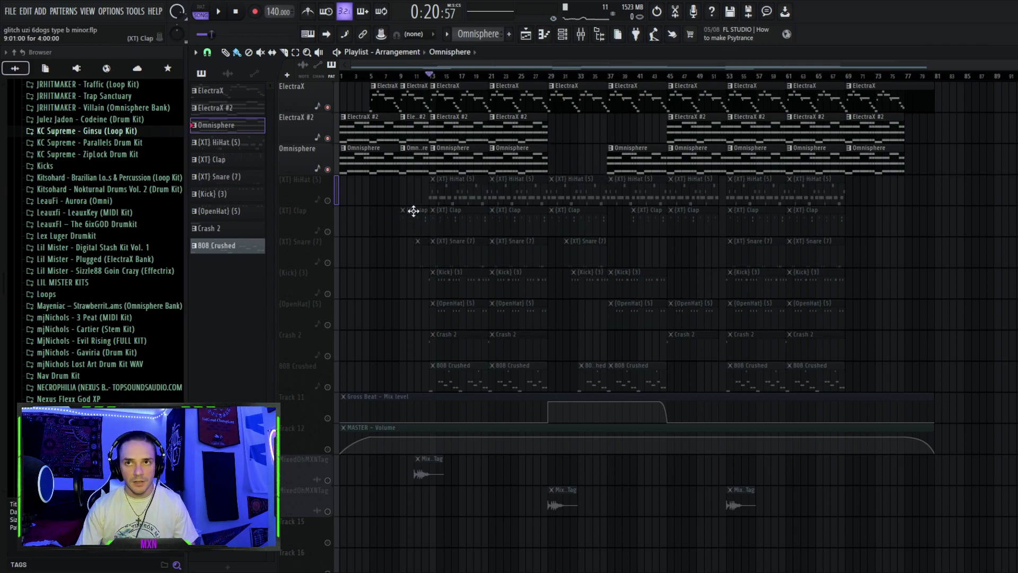
- Solo the [XT] HiHat (5) track, play it, and follow its notes in the piano roll
{"action": "right_click", "coordinate": [327, 200]}
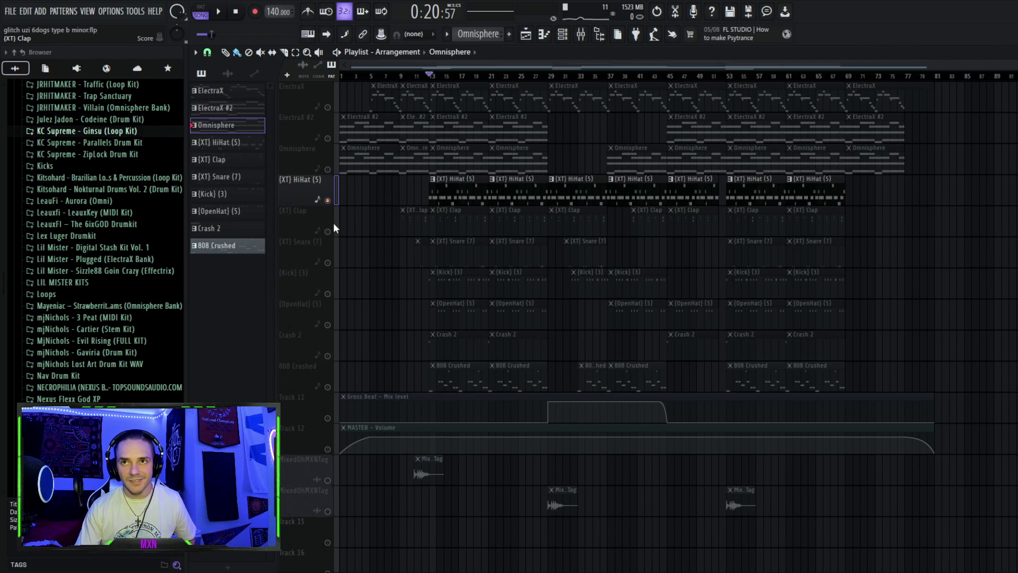
{"action": "key", "text": "space"}
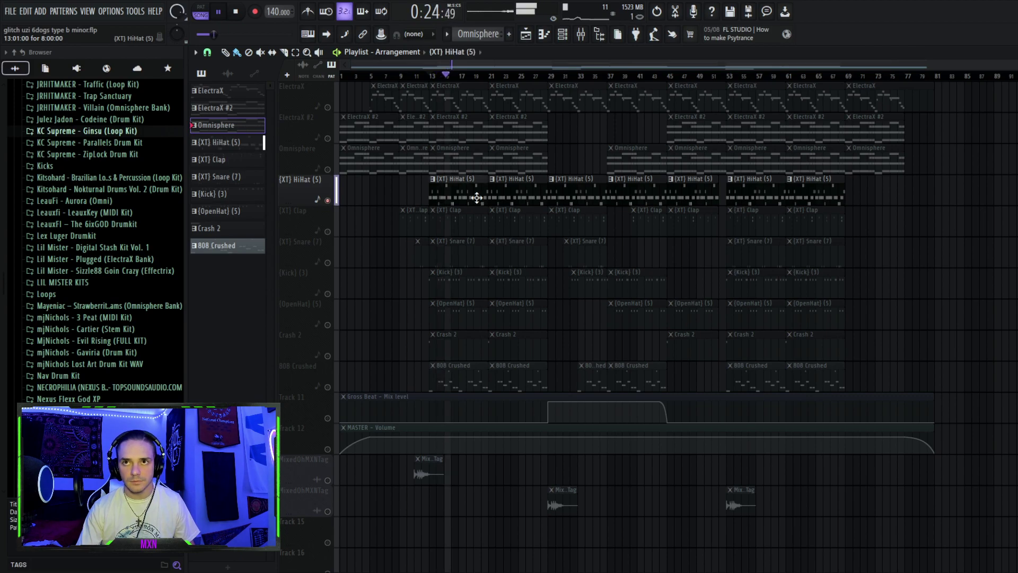
{"action": "double_click", "coordinate": [477, 198]}
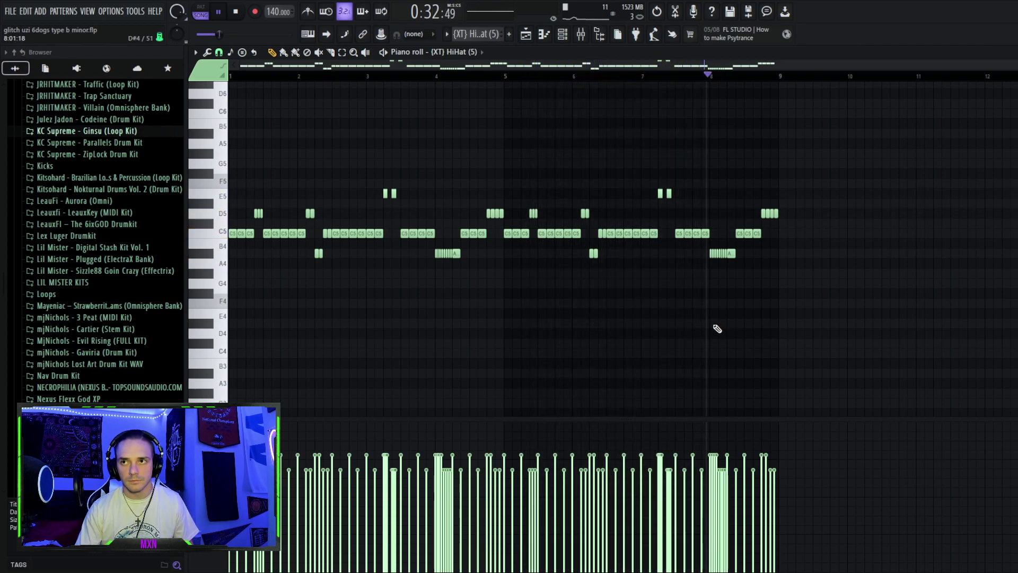
{"action": "key", "text": "space"}
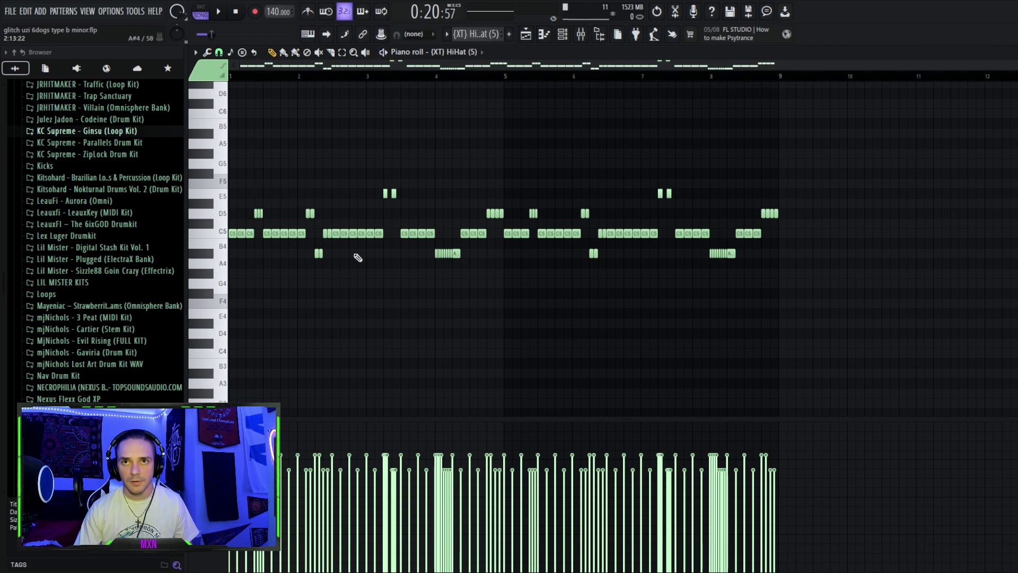
- Return to the playlist, unmute the [XT] Clap and [XT] Snare (7) tracks, and mute the [XT] HiHat (5) track
{"action": "left_click", "coordinate": [566, 33]}
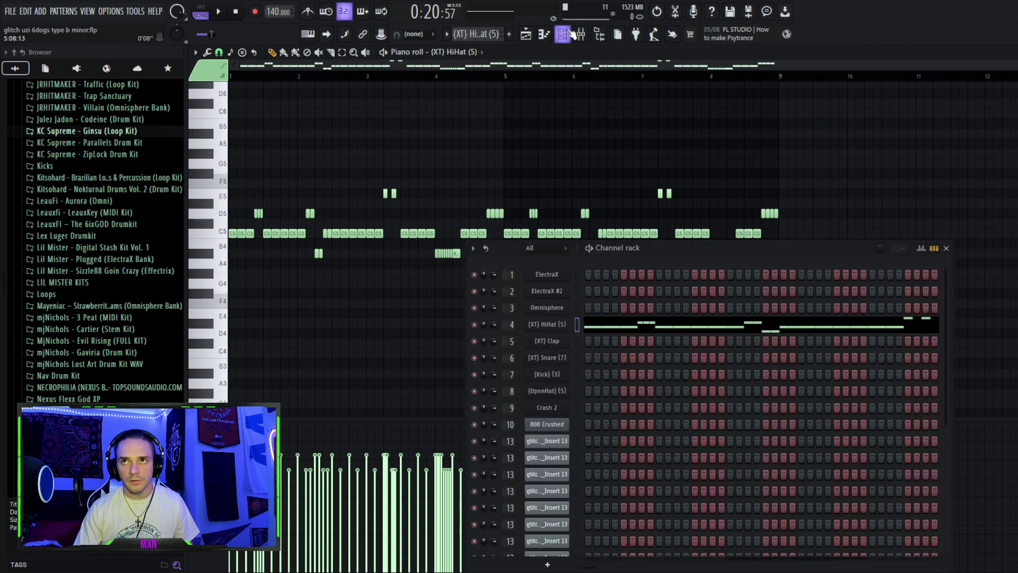
{"action": "left_click", "coordinate": [526, 35]}
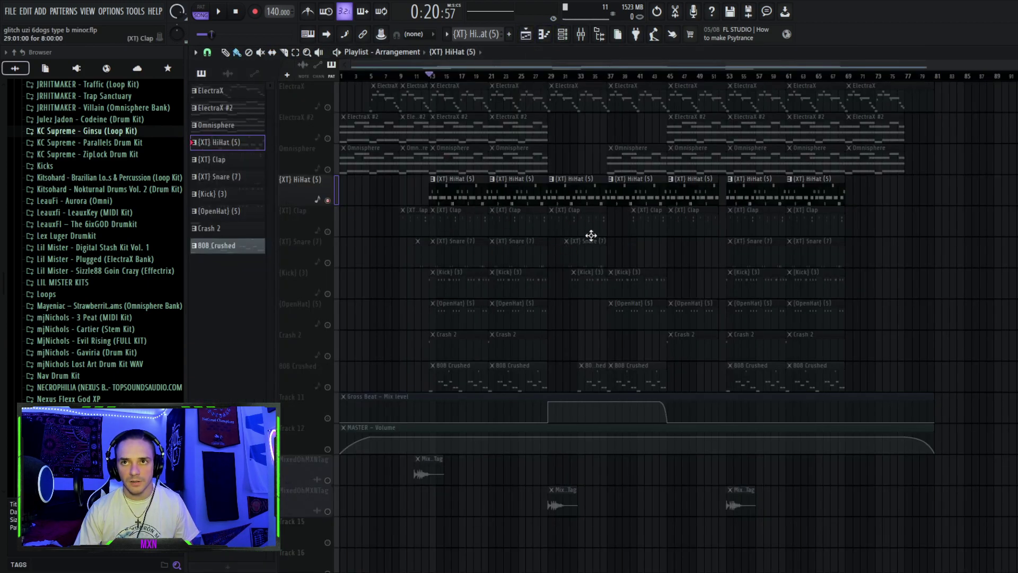
{"action": "left_click", "coordinate": [328, 231]}
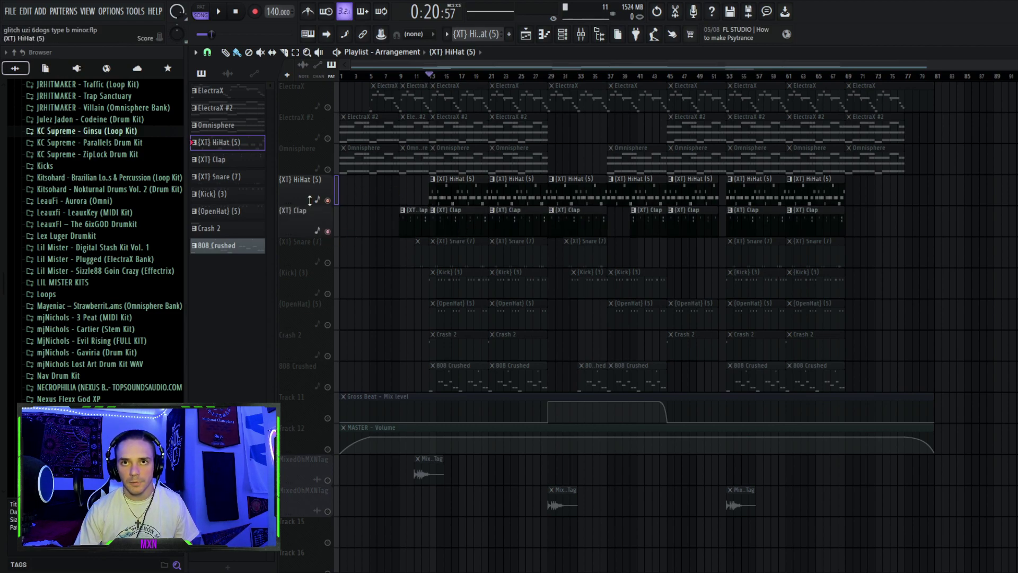
{"action": "left_click", "coordinate": [327, 200]}
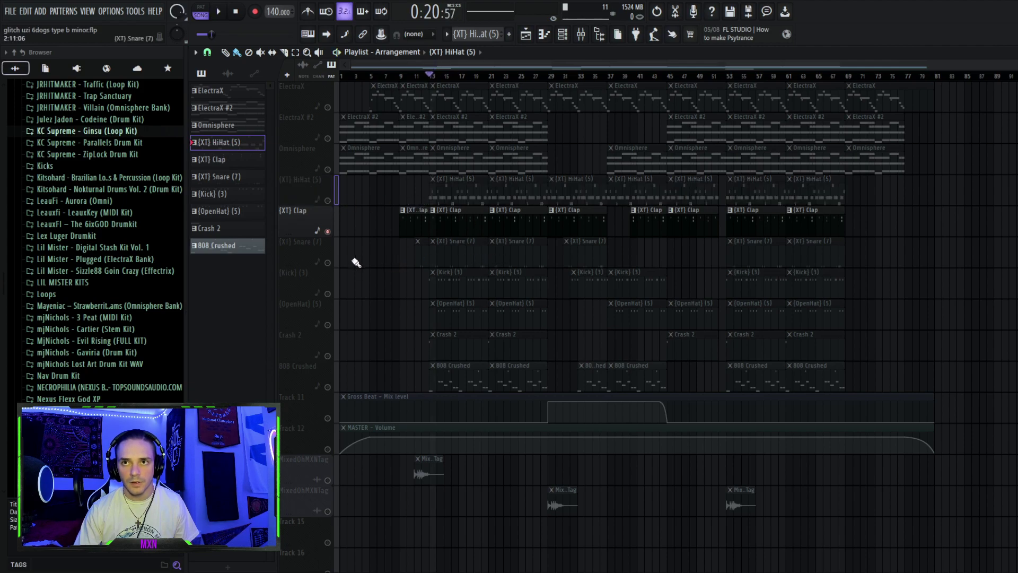
{"action": "left_click", "coordinate": [327, 262]}
- Play the clap and snare tracks from bar 13 and view the [XT] Clap pattern's notes in the piano roll
{"action": "key", "text": "space"}
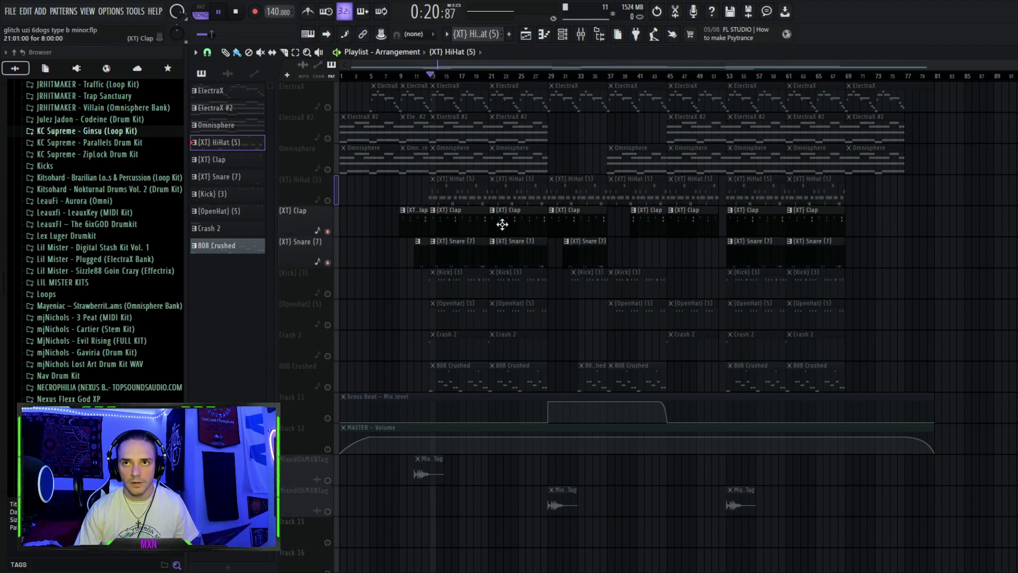
{"action": "left_click", "coordinate": [471, 226]}
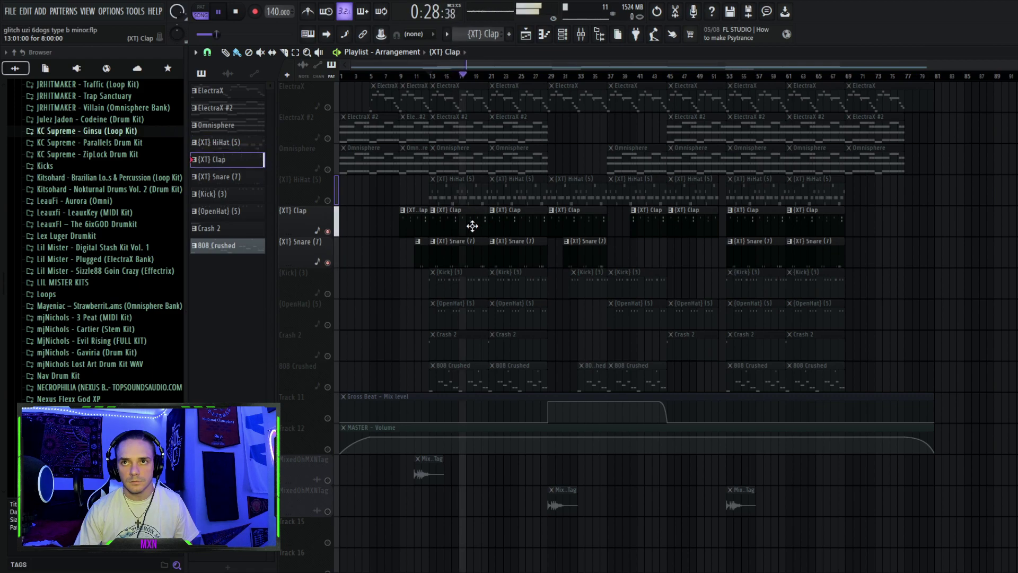
{"action": "double_click", "coordinate": [471, 226]}
{"action": "scroll", "coordinate": [472, 237], "scroll_direction": "left", "scroll_amount": 5}
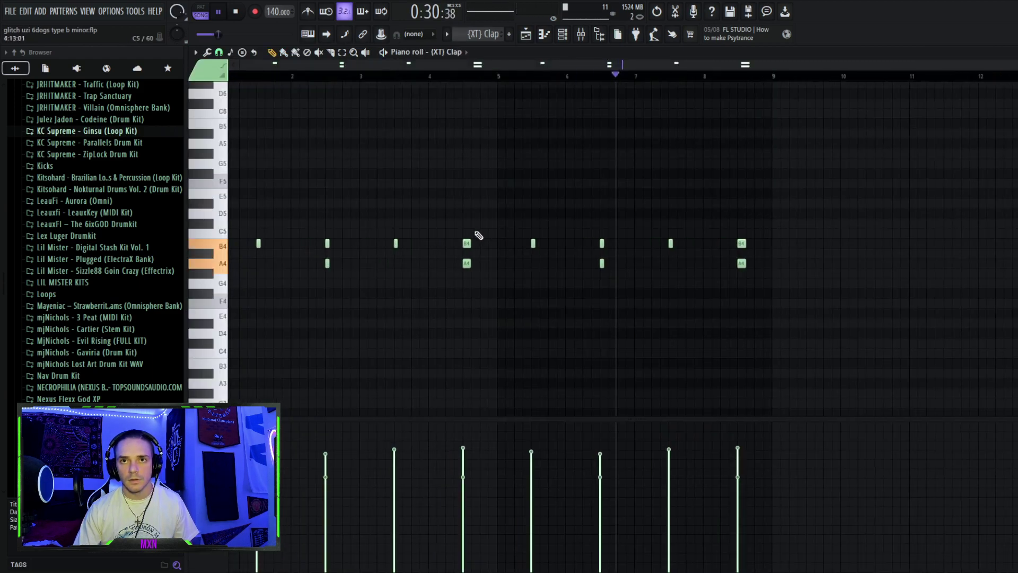
{"action": "key", "text": "space"}
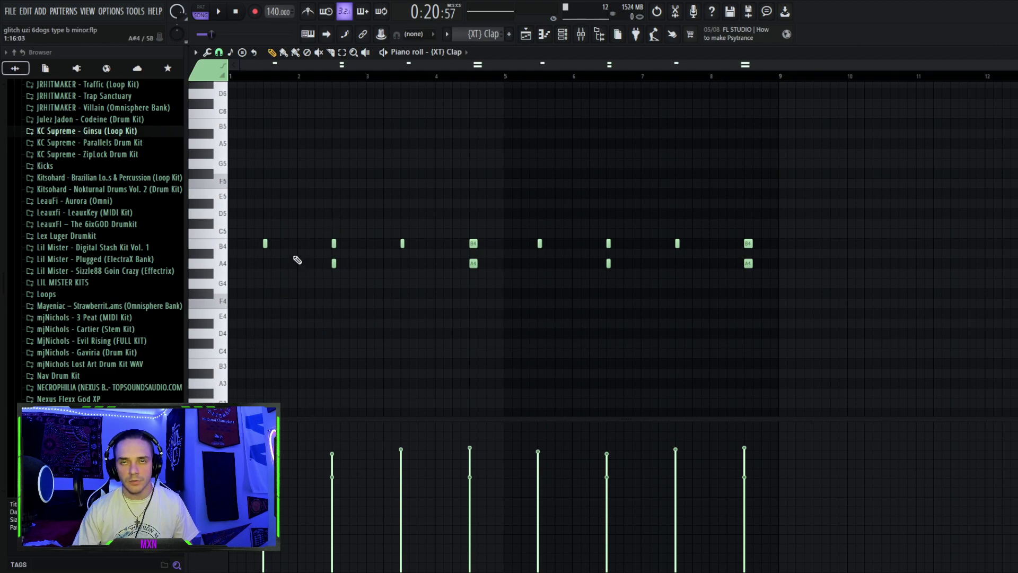
- Audition the two pitches used by the clap notes, then play the [XT] Clap pattern on its own
{"action": "left_click", "coordinate": [227, 270]}
{"action": "left_click", "coordinate": [224, 249]}
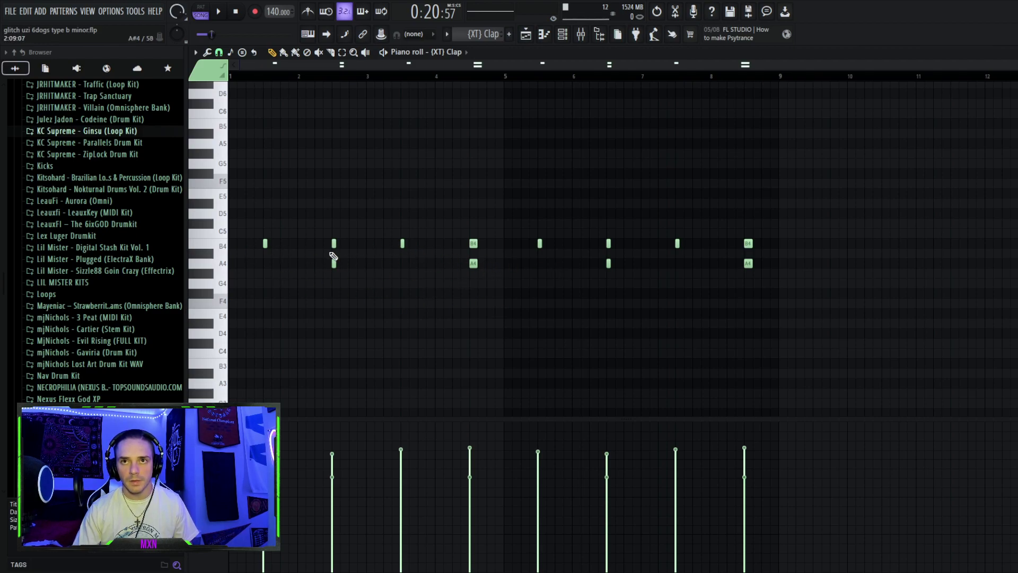
{"action": "key", "text": "space"}
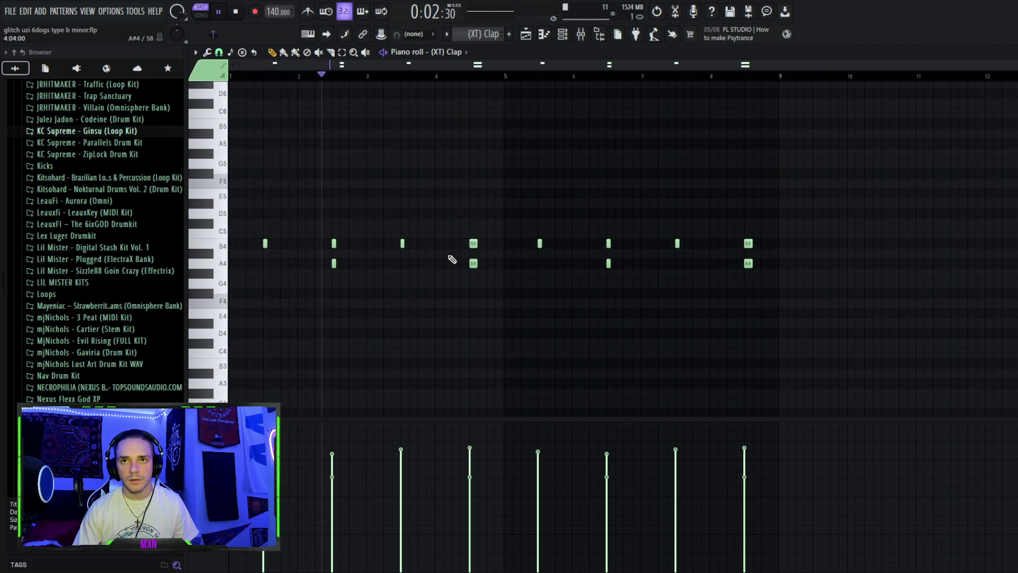
- Stop the clap playback and view the [XT] Snare (7) pattern's notes from its first bar in the piano roll
{"action": "key", "text": "space"}
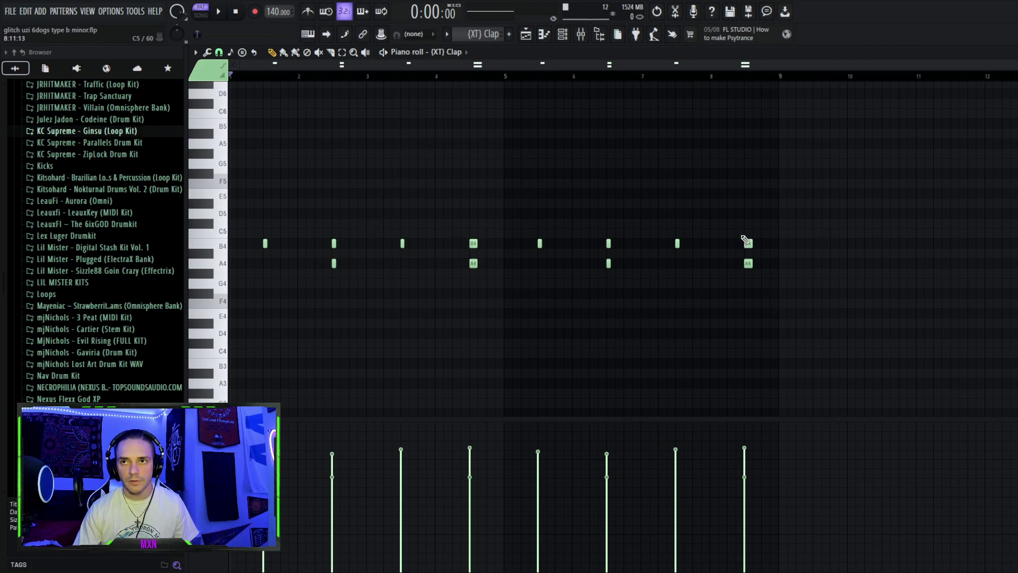
{"action": "left_click", "coordinate": [569, 36]}
{"action": "left_click", "coordinate": [533, 41]}
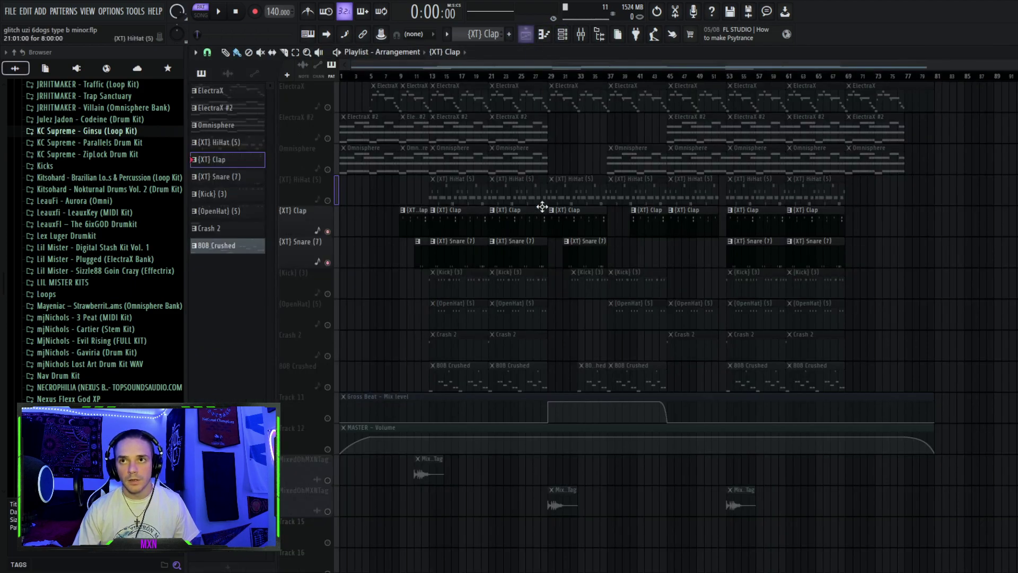
{"action": "double_click", "coordinate": [455, 257]}
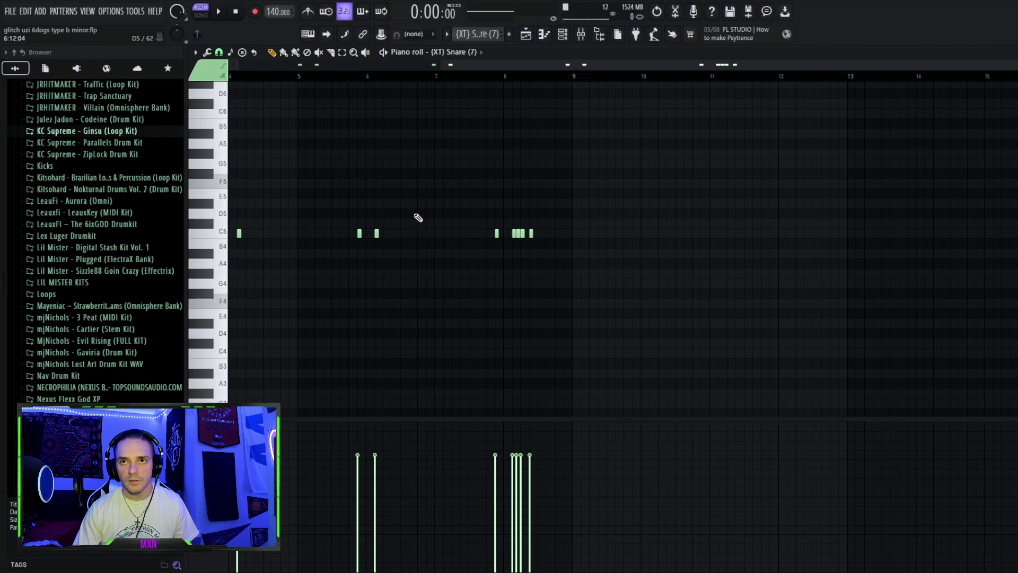
{"action": "scroll", "coordinate": [352, 220], "scroll_direction": "left", "scroll_amount": 3}
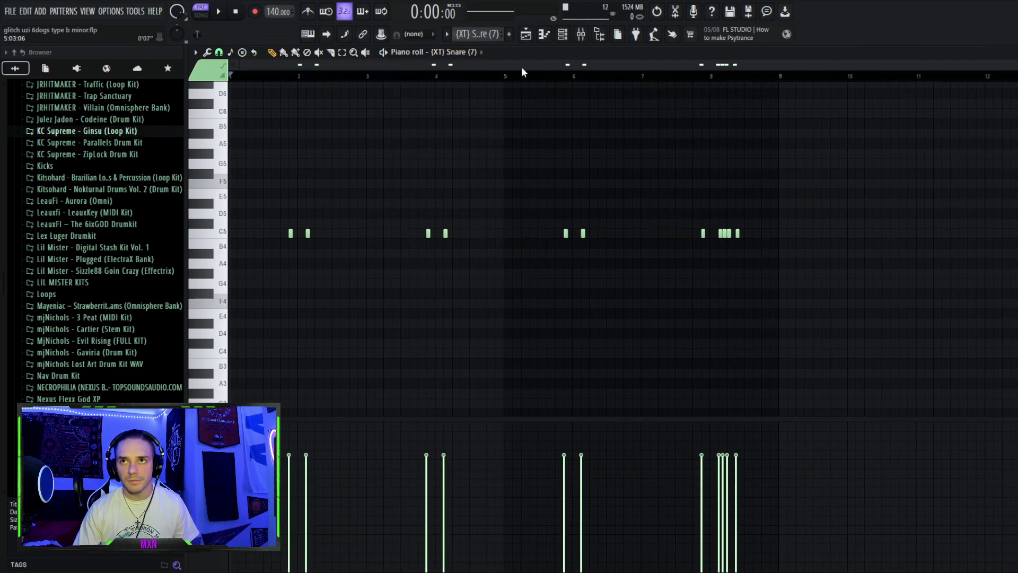
- Play the clap and snare tracks from bar 17 of the arrangement and follow the [XT] Snare (7) notes in the piano roll
{"action": "left_click", "coordinate": [525, 34]}
{"action": "left_click", "coordinate": [462, 78]}
{"action": "key", "text": "space"}
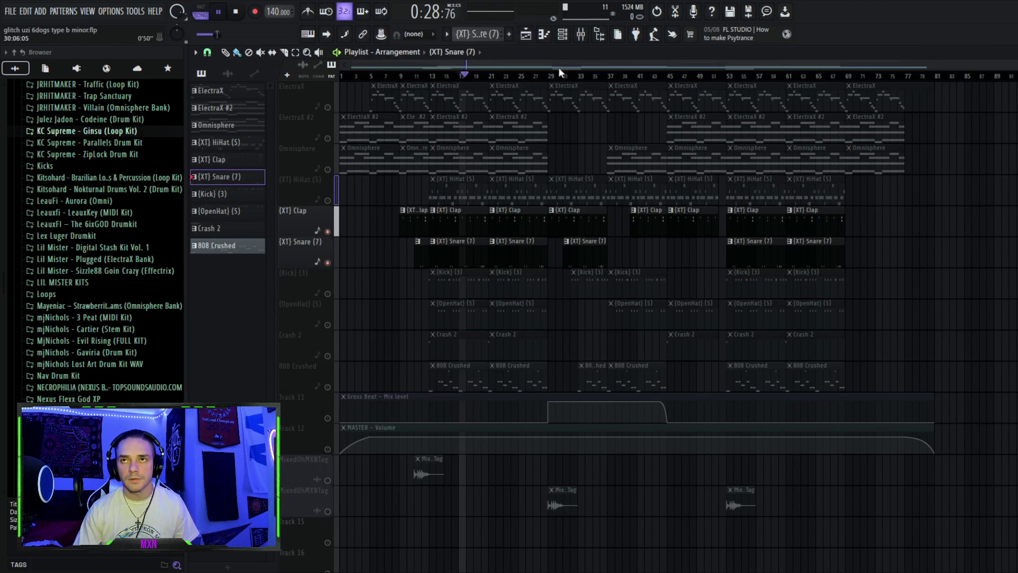
{"action": "left_click", "coordinate": [581, 34]}
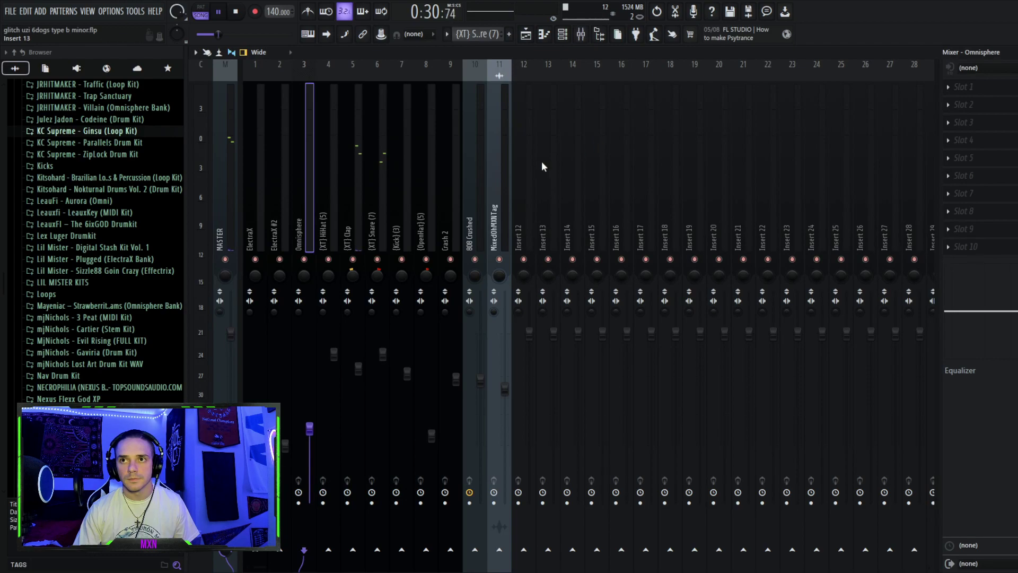
{"action": "left_click", "coordinate": [562, 34]}
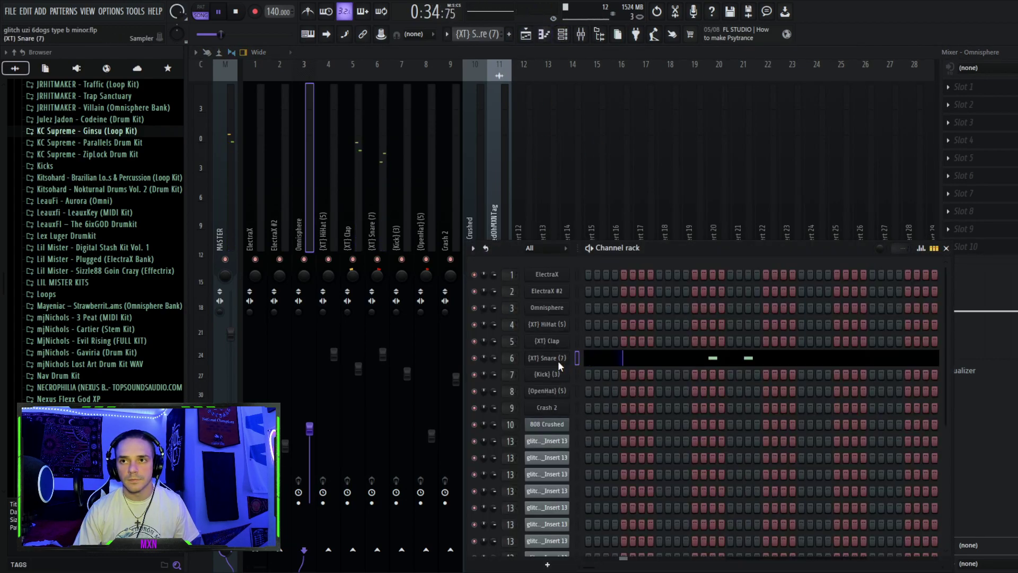
{"action": "left_click", "coordinate": [586, 355]}
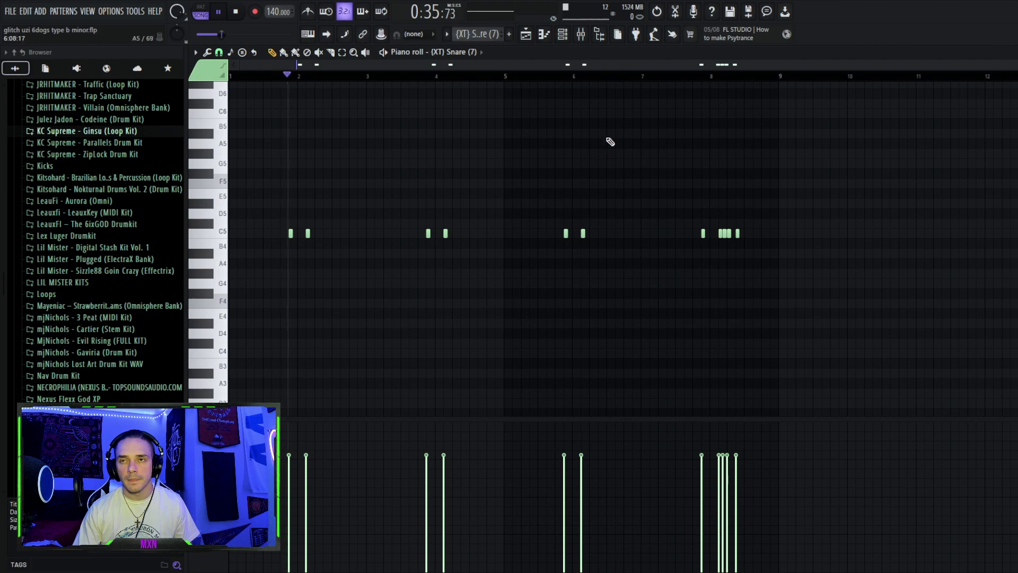
- Restart playback from bar 7 of the [XT] Snare (7) pattern to hear its closing snare roll, then stop
{"action": "key", "text": "space"}
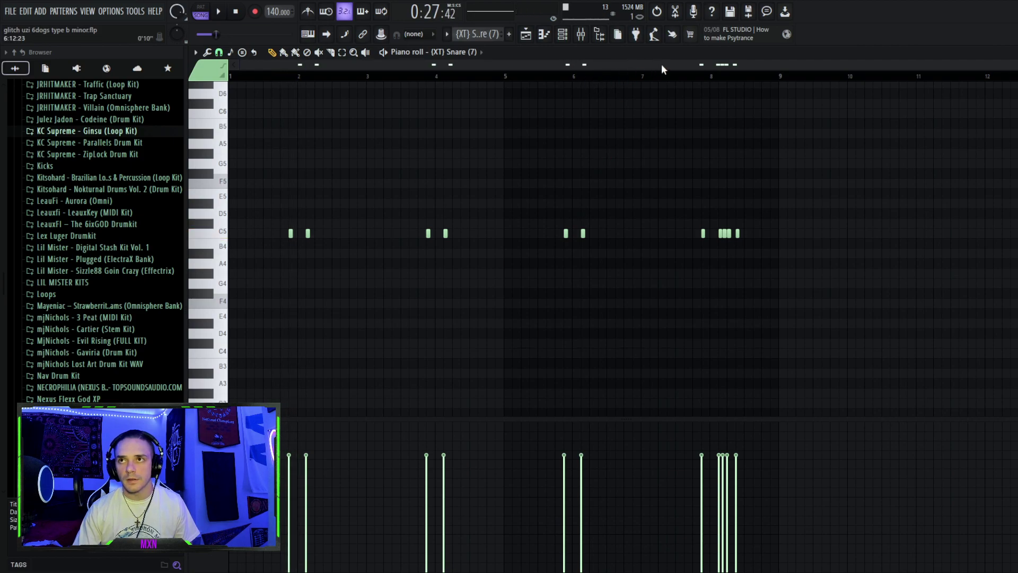
{"action": "left_click", "coordinate": [644, 80]}
{"action": "key", "text": "space"}
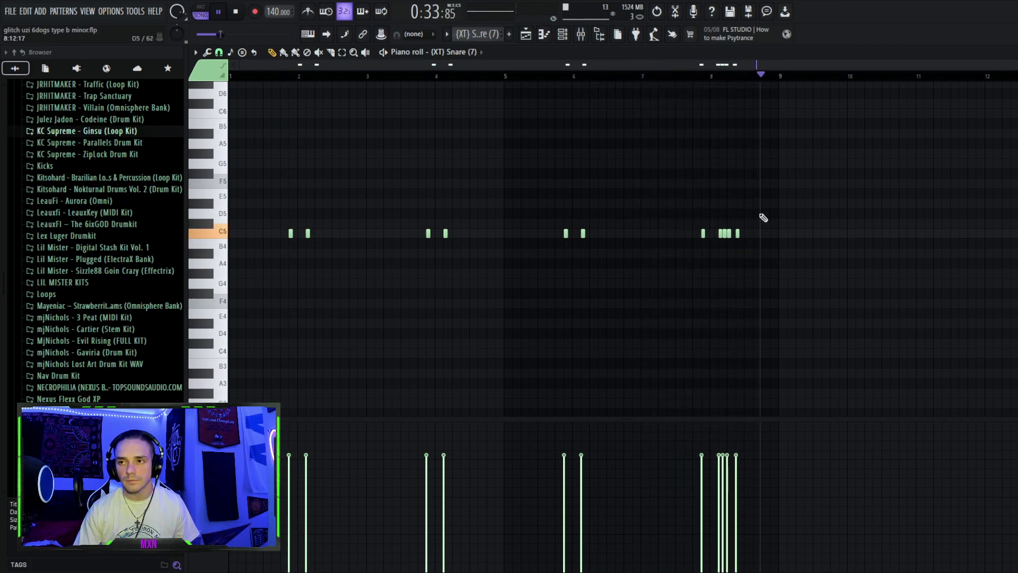
{"action": "key", "text": "space"}
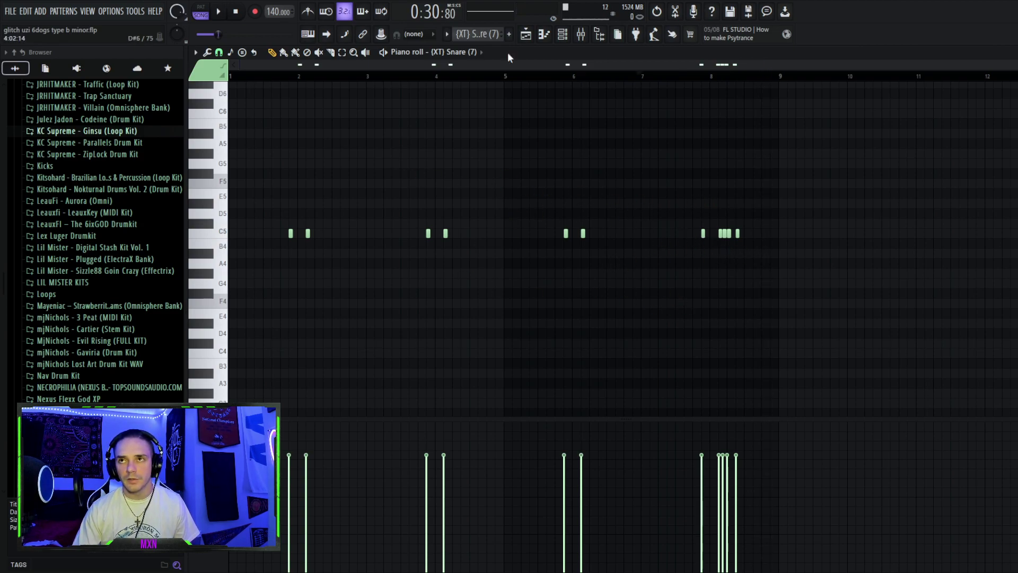
- Return to the playlist, mute the [XT] Clap and [XT] Snare (7) tracks, and unmute [Kick] (3), [OpenHat] (5) and 808 Crushed
{"action": "left_click", "coordinate": [528, 36]}
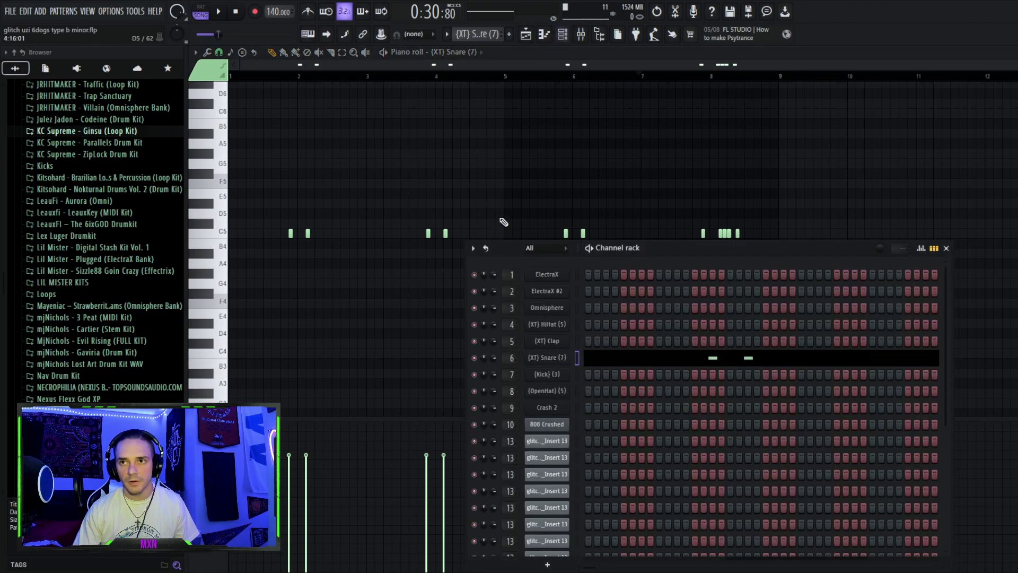
{"action": "left_click", "coordinate": [527, 36]}
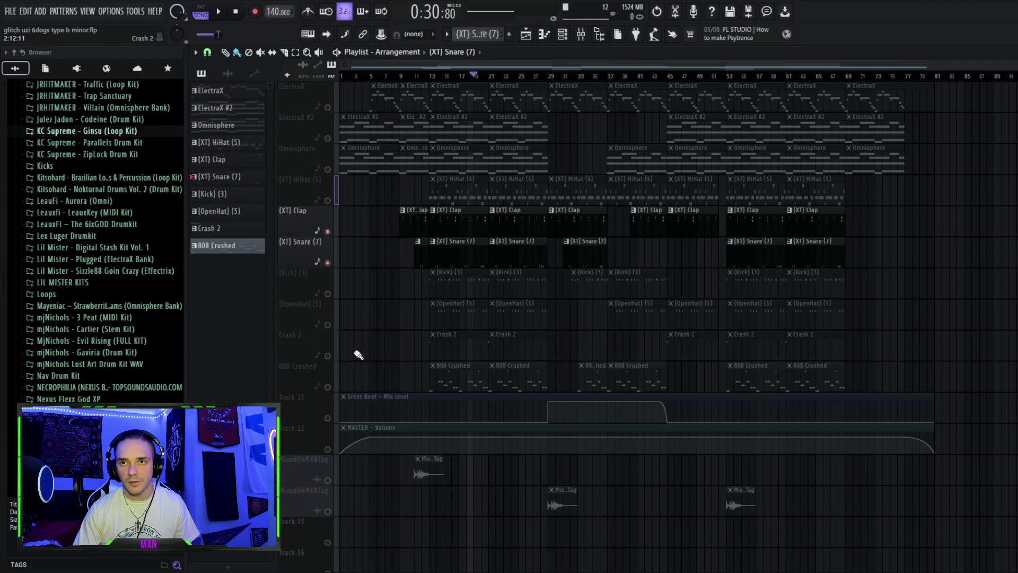
{"action": "left_click", "coordinate": [328, 294]}
{"action": "left_click", "coordinate": [328, 262]}
{"action": "left_click", "coordinate": [328, 233]}
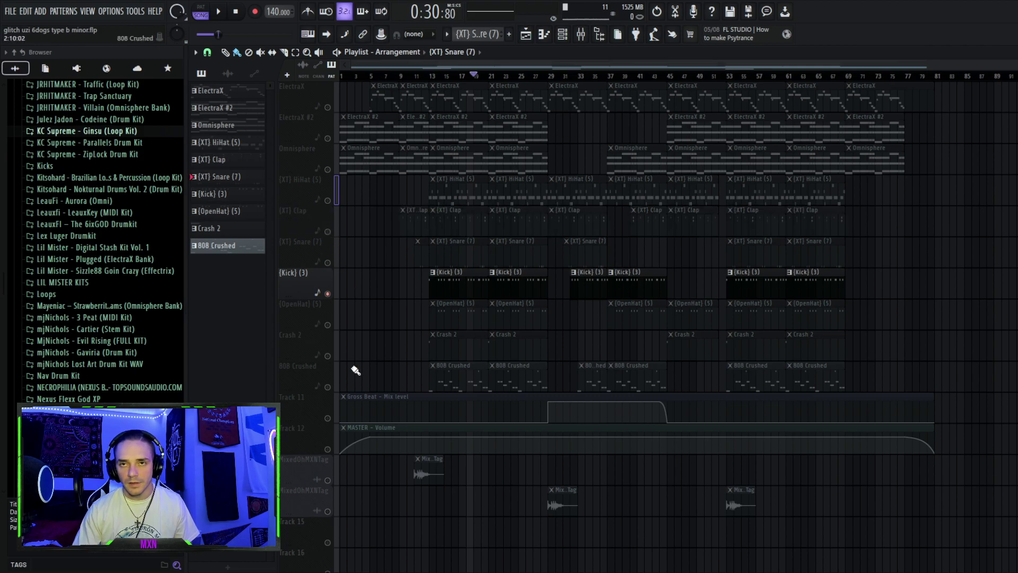
{"action": "left_click", "coordinate": [327, 325]}
{"action": "left_click", "coordinate": [328, 386]}
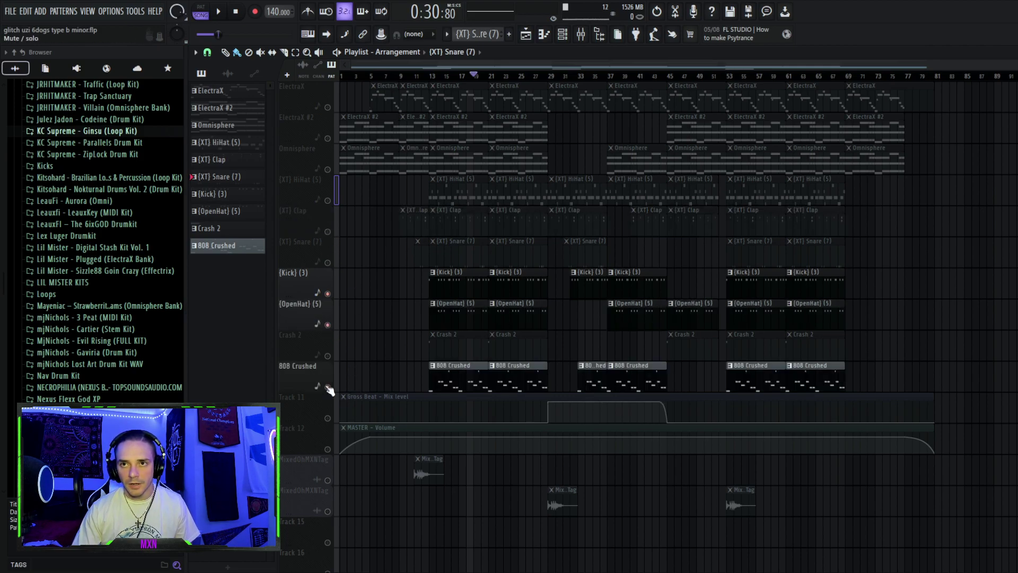
- View the [OpenHat] (5) pattern's notes in the piano roll and play them together with the kick and 808
{"action": "scroll", "coordinate": [412, 352], "scroll_direction": "up", "scroll_amount": 5}
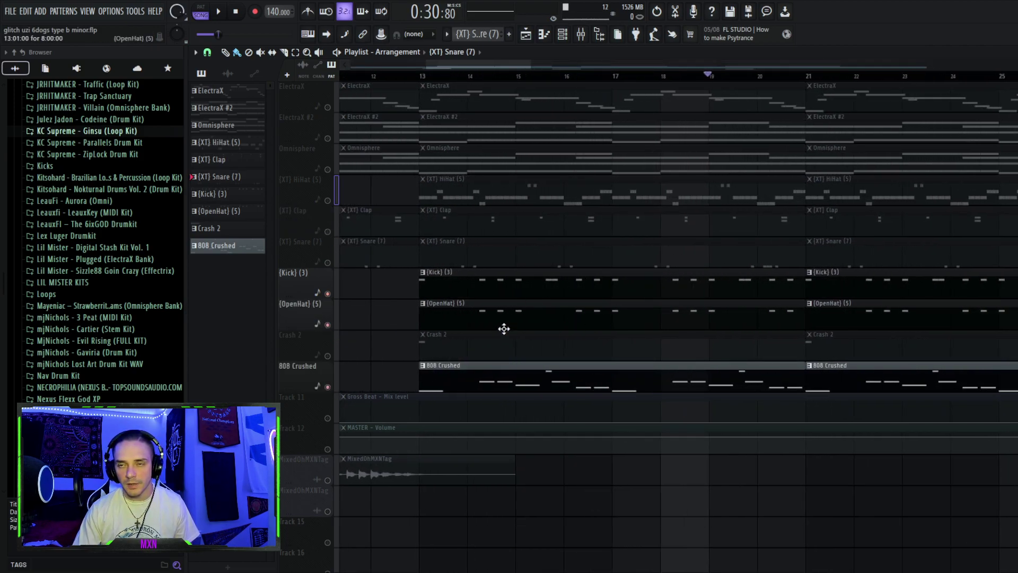
{"action": "double_click", "coordinate": [618, 320]}
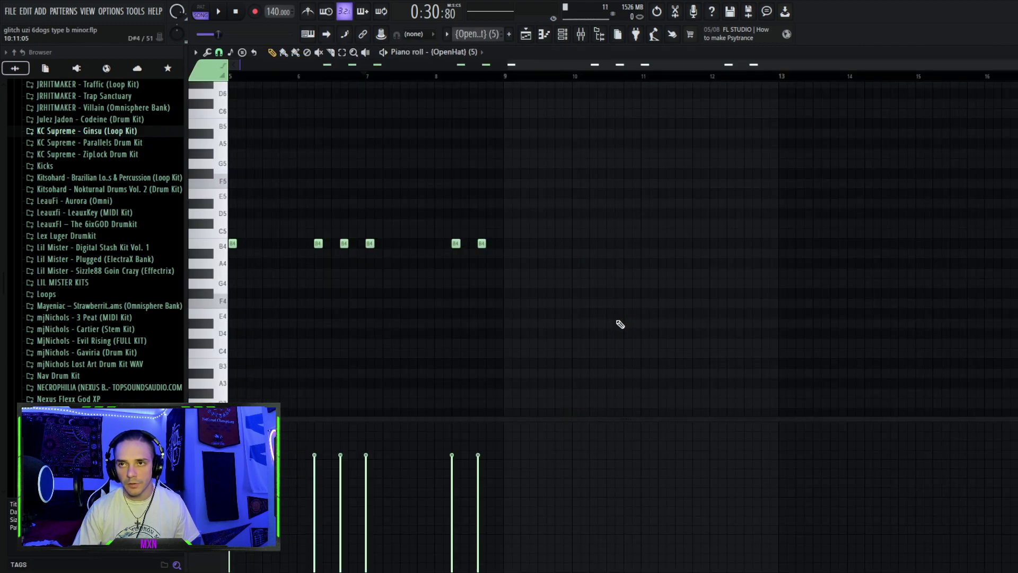
{"action": "scroll", "coordinate": [490, 279], "scroll_direction": "left", "scroll_amount": 3}
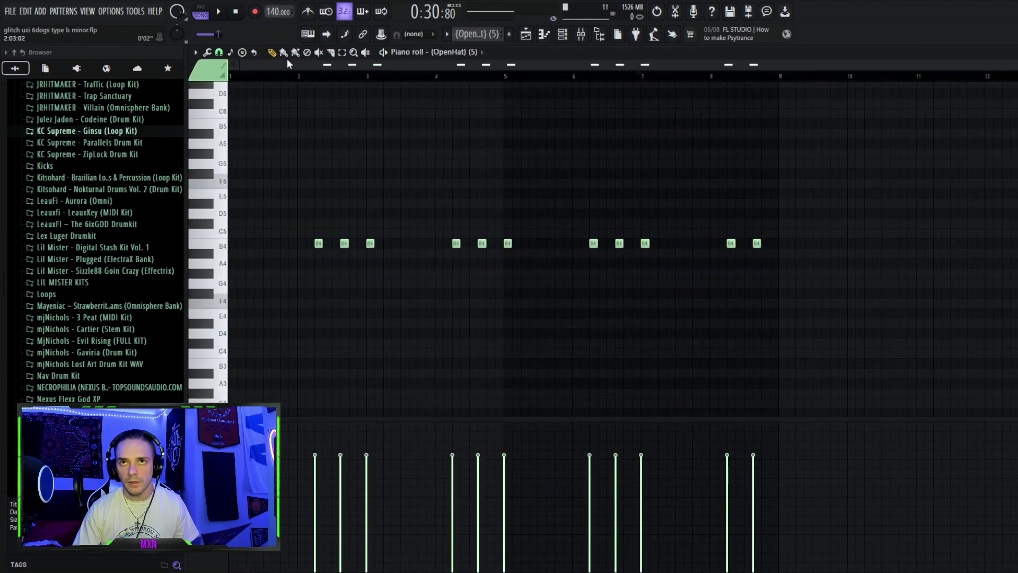
{"action": "key", "text": "space"}
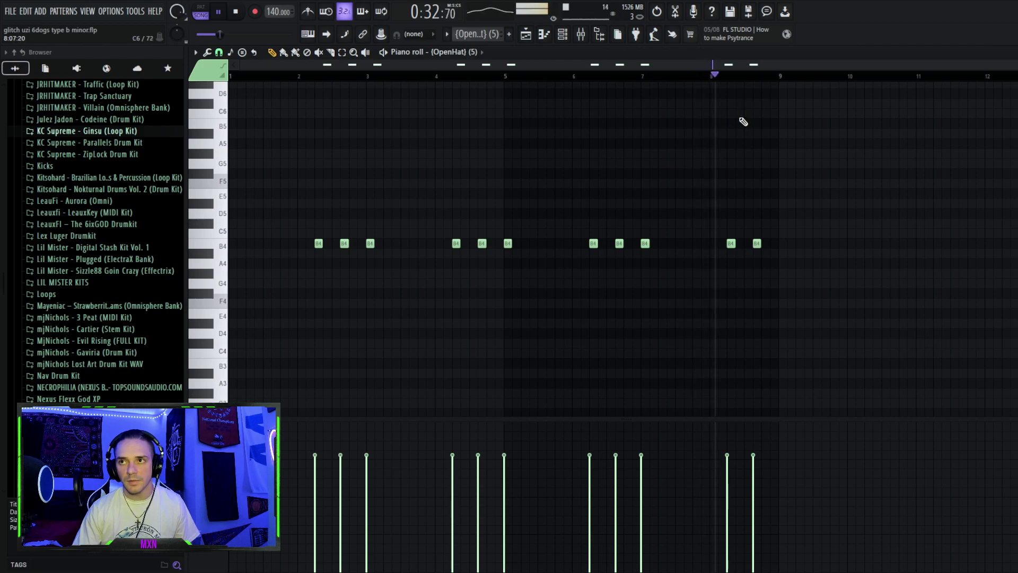
{"action": "key", "text": "space"}
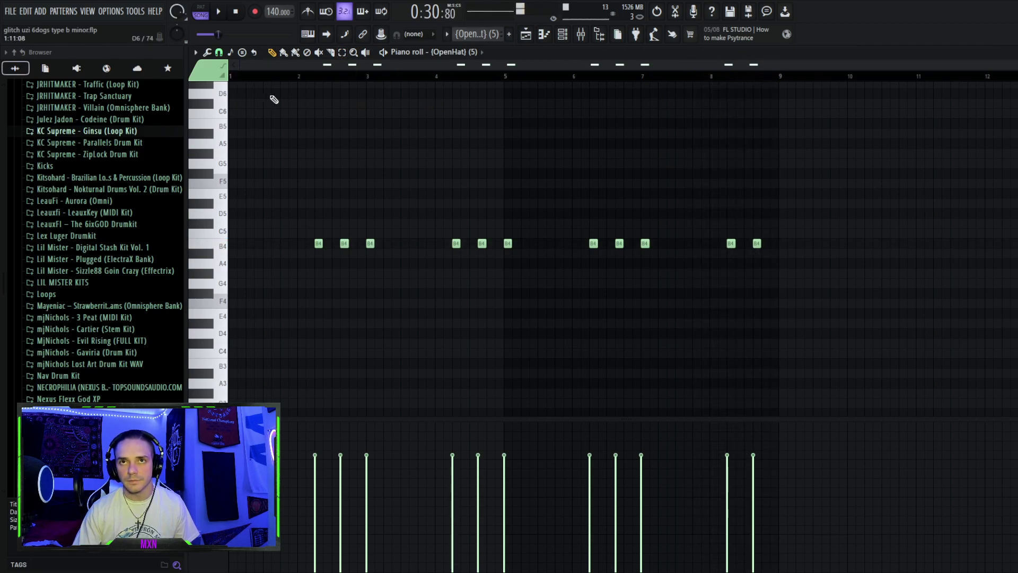
{"action": "key", "text": "space"}
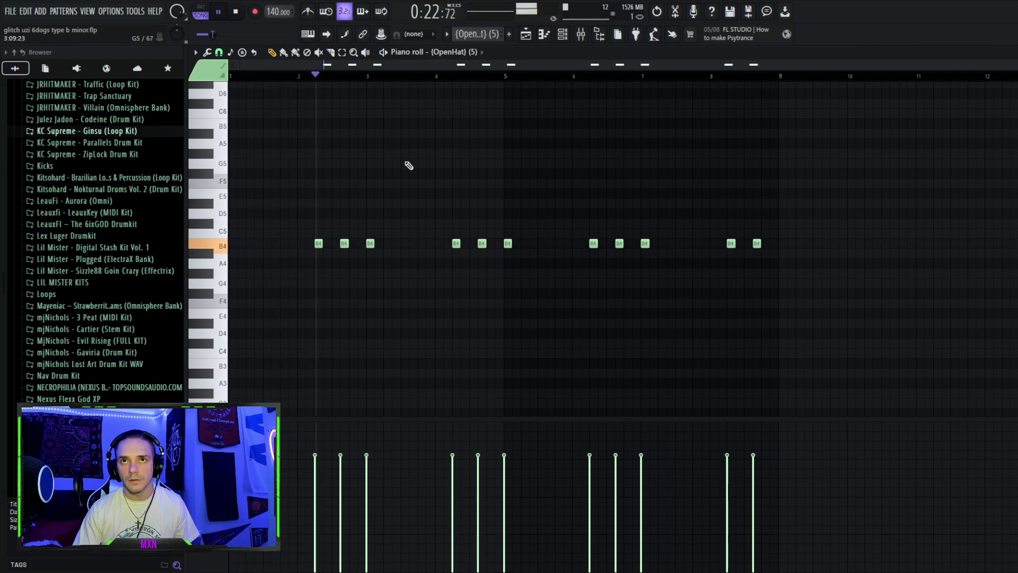
{"action": "key", "text": "space"}
- Return to the playlist, solo the 808 Crushed track, and play it from bar 13
{"action": "left_click", "coordinate": [525, 34]}
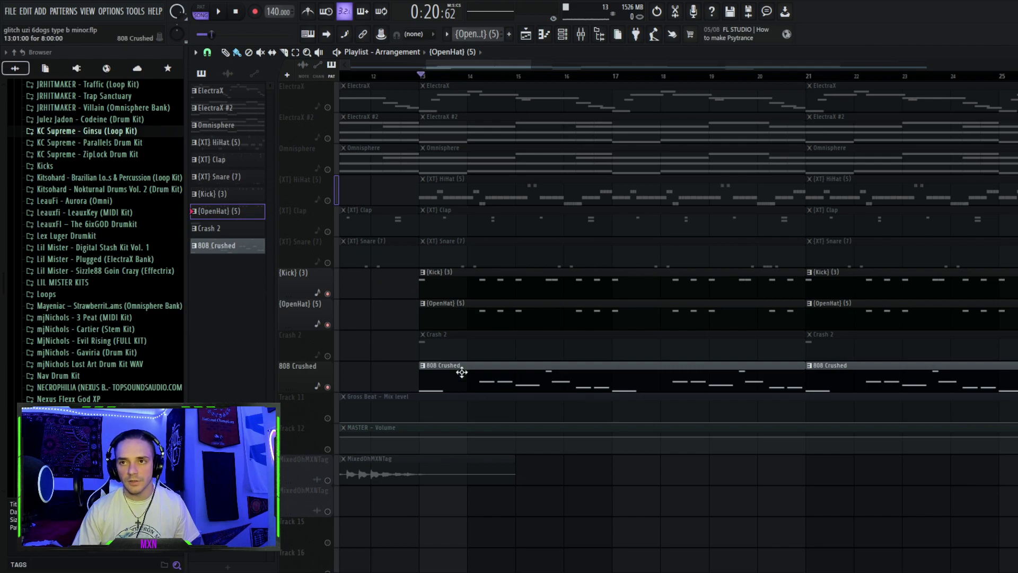
{"action": "scroll", "coordinate": [606, 355], "scroll_direction": "down", "scroll_amount": 5}
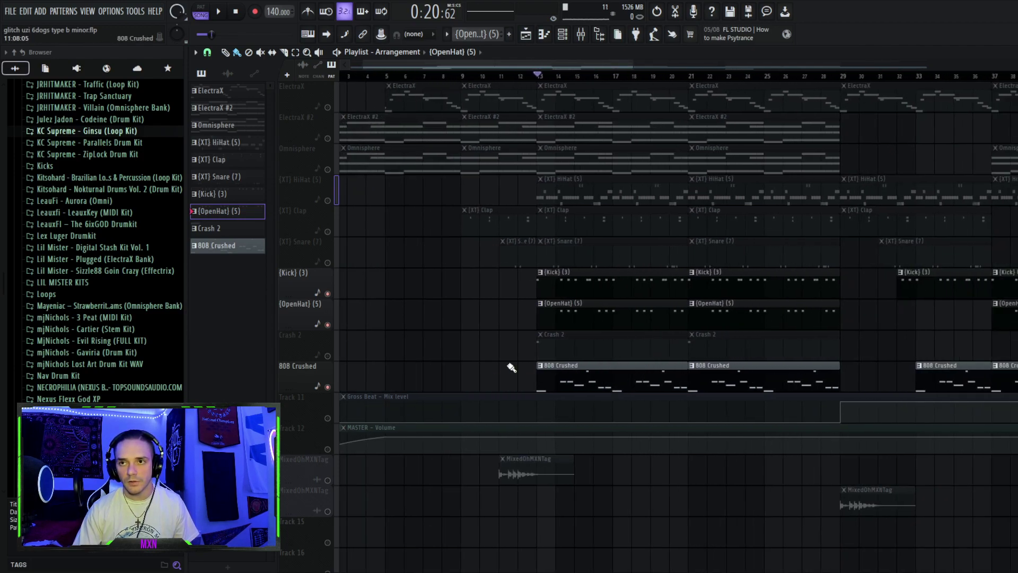
{"action": "right_click", "coordinate": [327, 387]}
{"action": "key", "text": "space"}
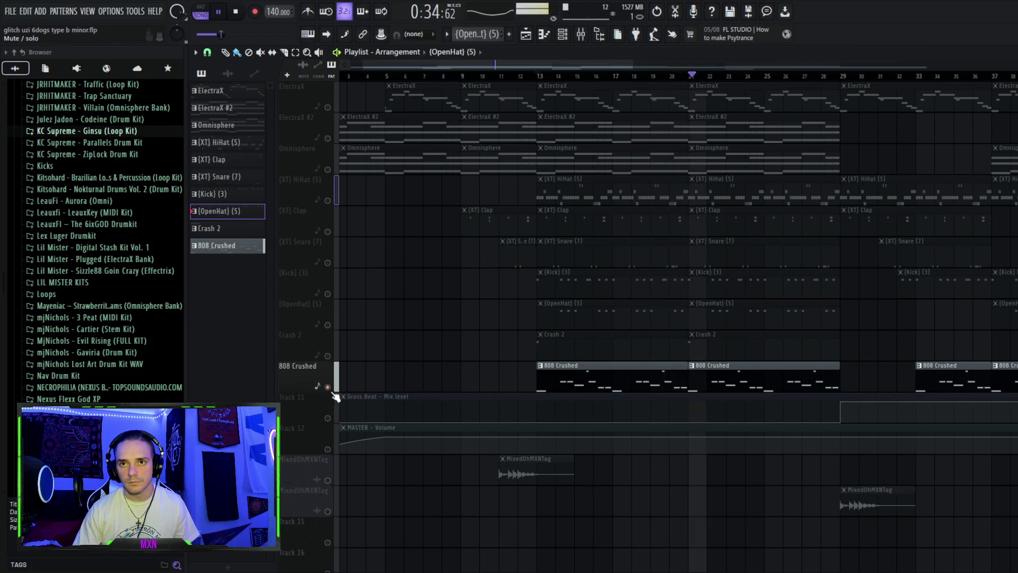
{"action": "key", "text": "space"}
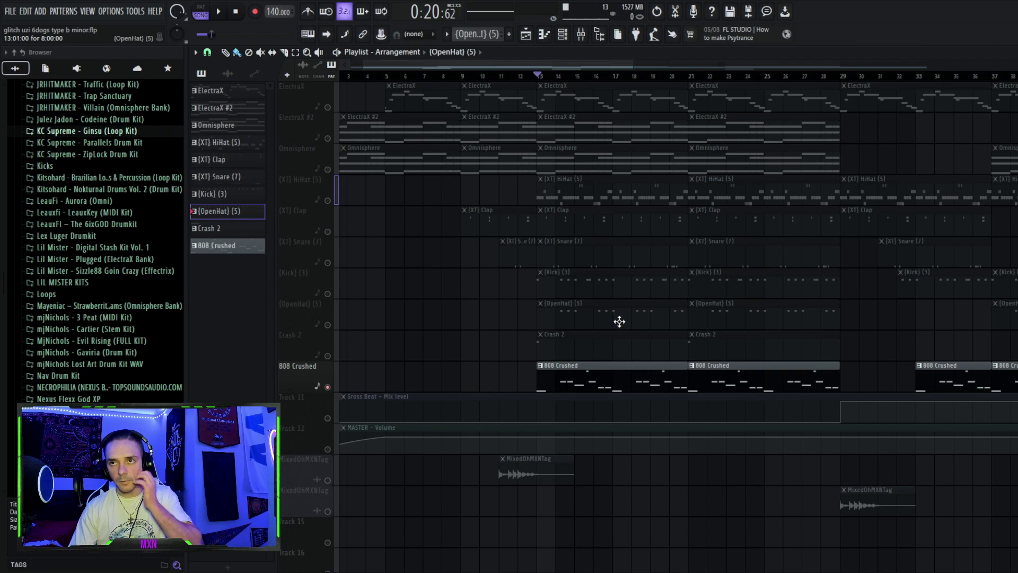
- View the 808 Crushed pattern's notes in the piano roll, followed by the Omnisphere pattern's chord notes from bar 1
{"action": "left_click", "coordinate": [581, 366]}
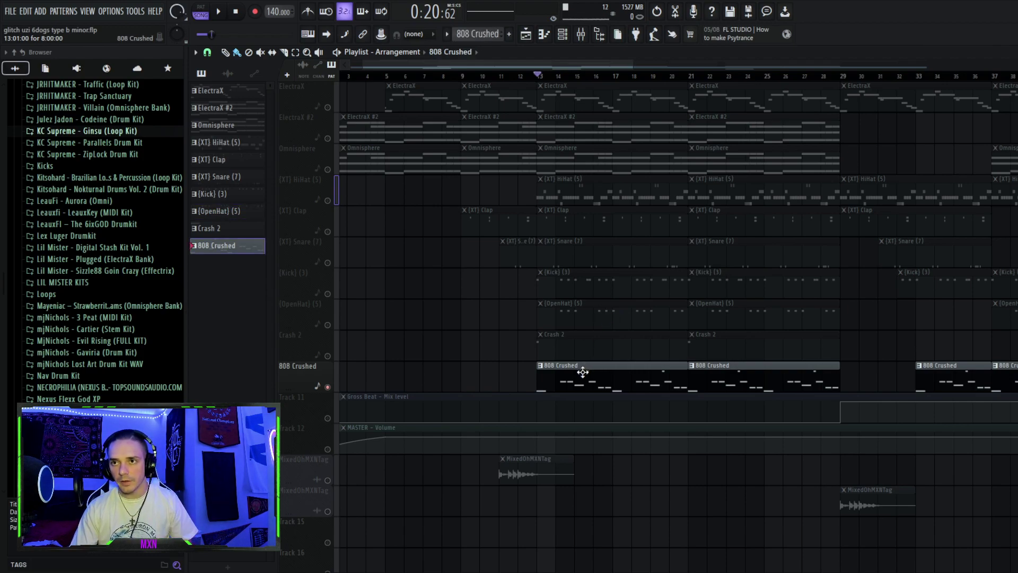
{"action": "double_click", "coordinate": [580, 370]}
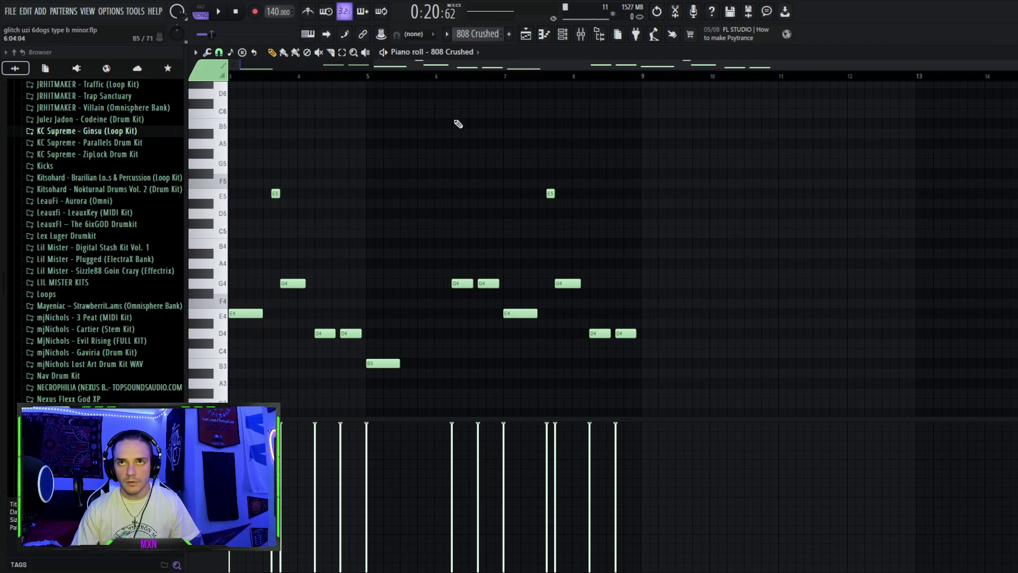
{"action": "left_click", "coordinate": [525, 34]}
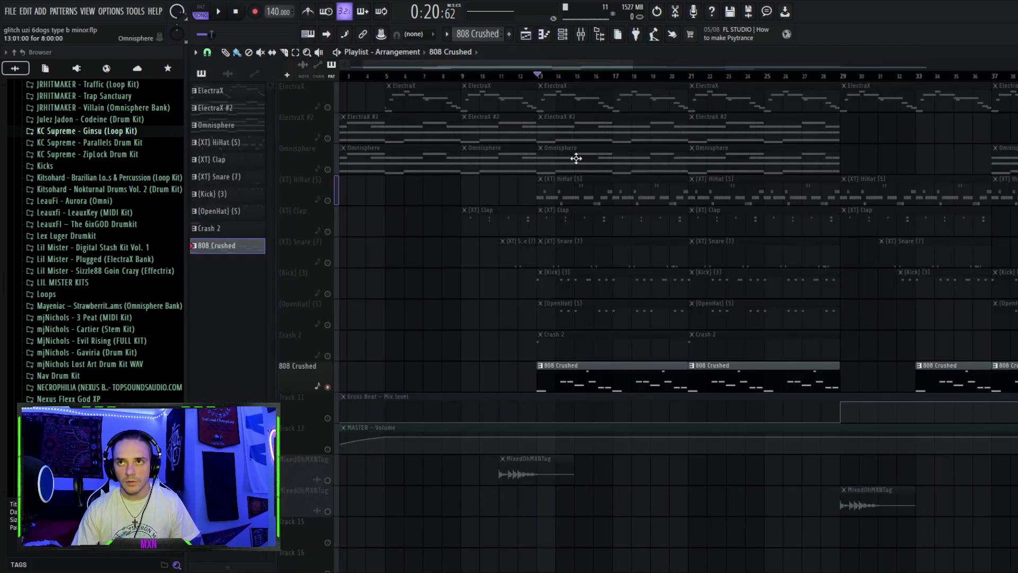
{"action": "double_click", "coordinate": [573, 159]}
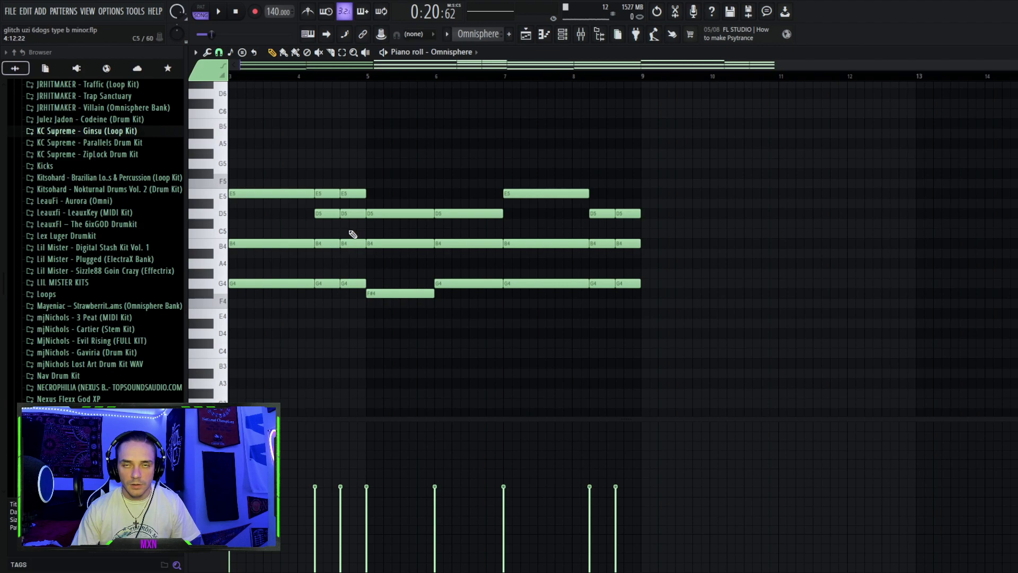
{"action": "left_click_drag", "start_coordinate": [420, 64], "coordinate": [131, 69]}
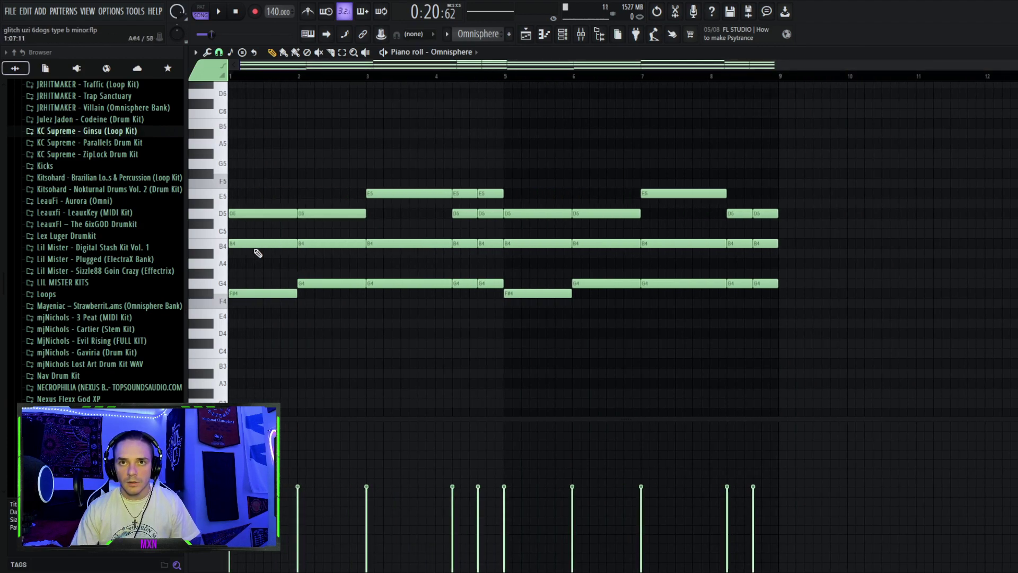
- Switch between the Omnisphere and 808 Crushed patterns to compare the 808 notes with the chord notes in the piano roll
{"action": "left_click", "coordinate": [563, 36]}
{"action": "scroll", "coordinate": [480, 33], "scroll_direction": "down", "scroll_amount": 4}
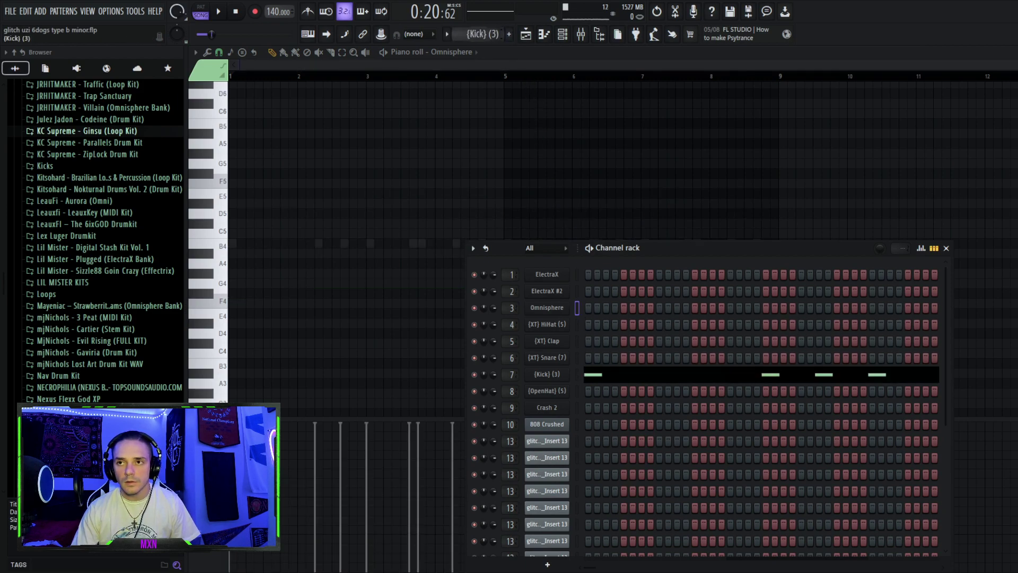
{"action": "scroll", "coordinate": [480, 34], "scroll_direction": "down", "scroll_amount": 2}
{"action": "scroll", "coordinate": [480, 33], "scroll_direction": "up", "scroll_amount": 3}
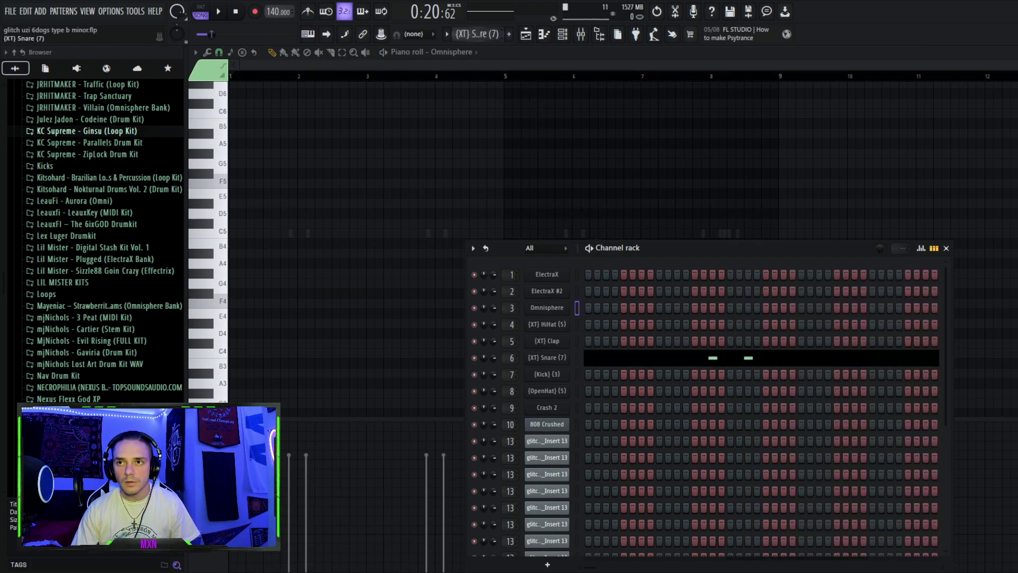
{"action": "scroll", "coordinate": [480, 33], "scroll_direction": "down", "scroll_amount": 4}
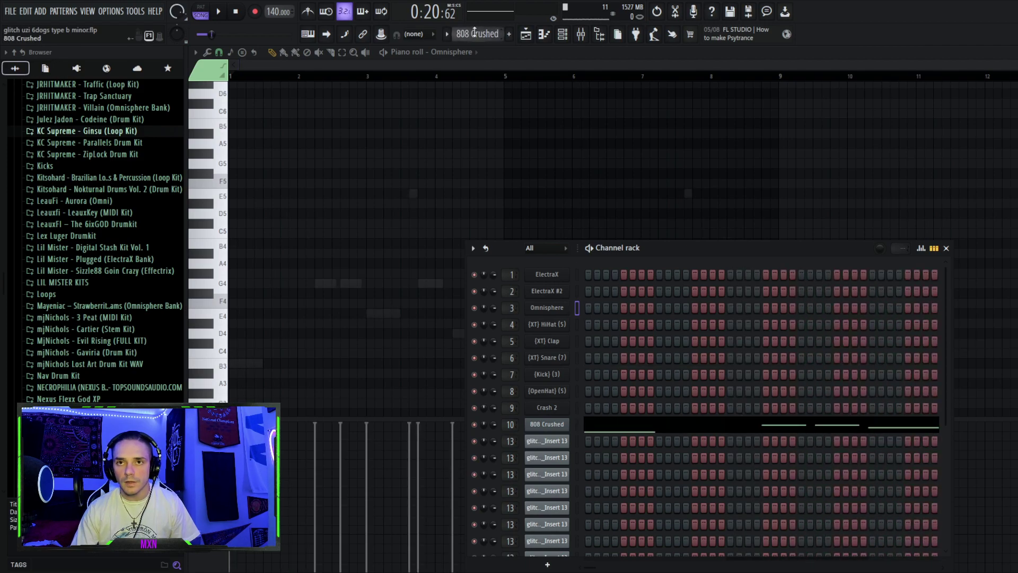
{"action": "key", "text": "F6"}
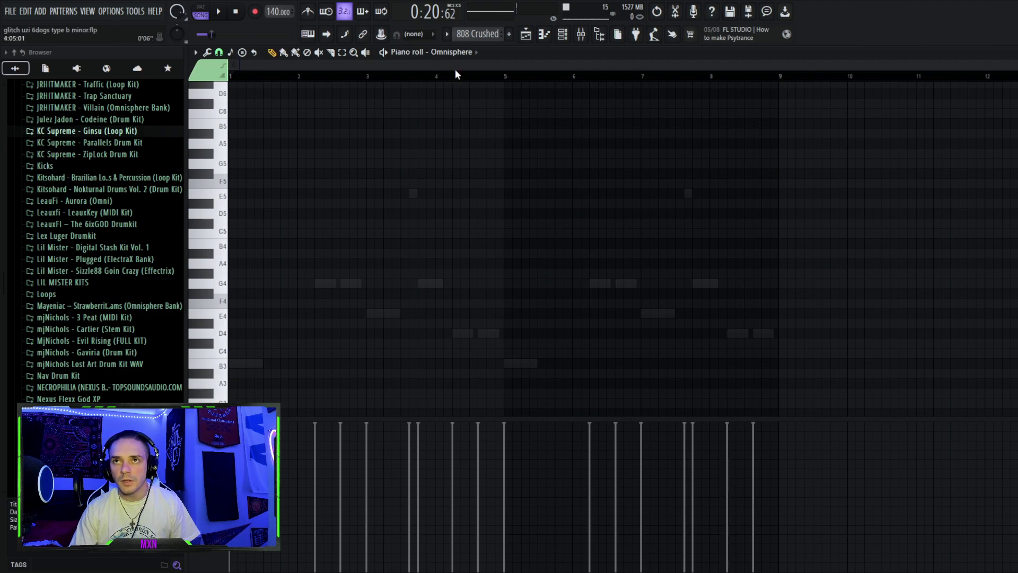
{"action": "scroll", "coordinate": [490, 33], "scroll_direction": "up", "scroll_amount": 1}
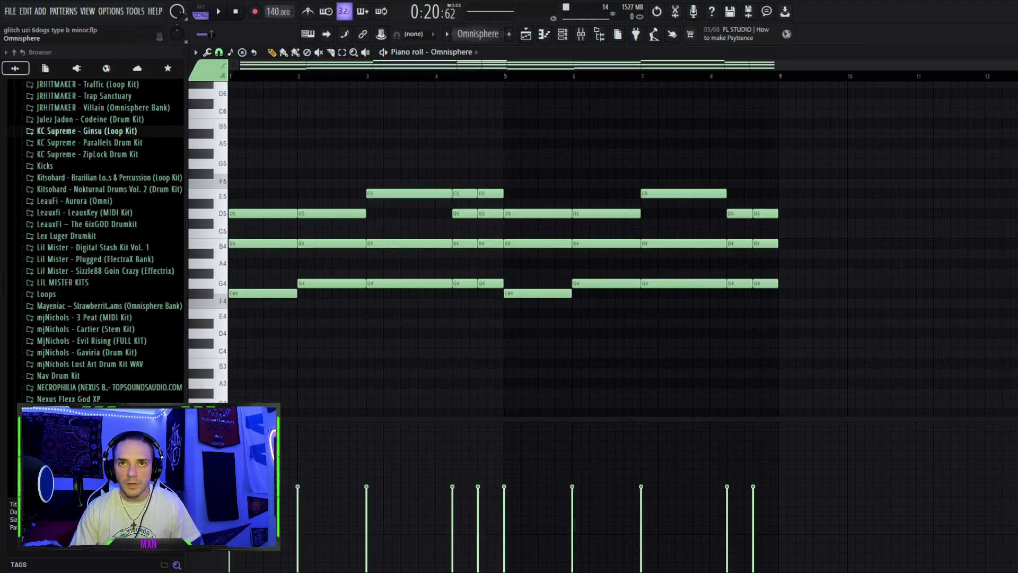
- Switch back to the 808 Crushed pattern's notes, and show the MASTER track's effect chain in the mixer
{"action": "scroll", "coordinate": [479, 34], "scroll_direction": "down", "scroll_amount": 5}
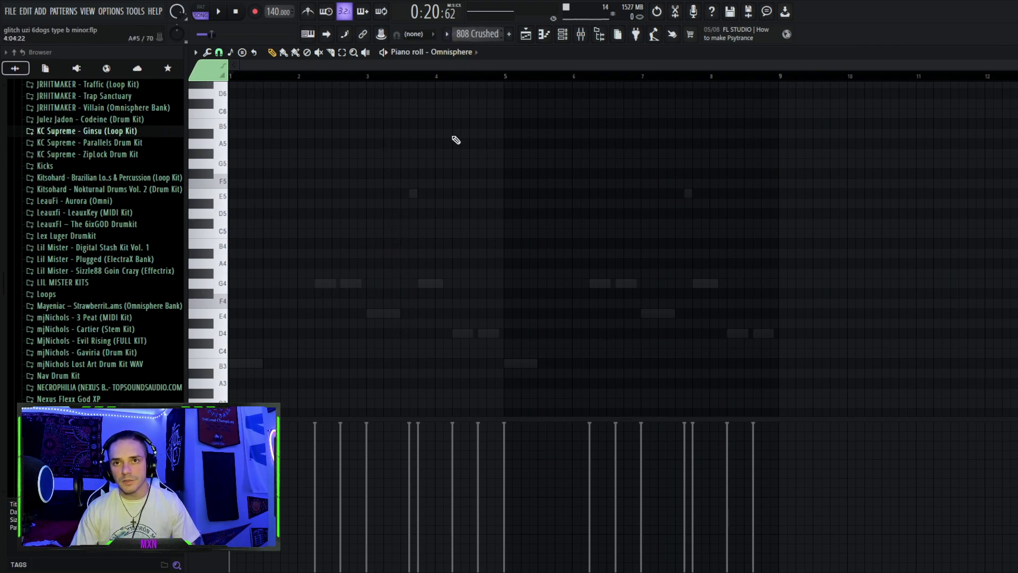
{"action": "scroll", "coordinate": [386, 160], "scroll_direction": "down", "scroll_amount": 1}
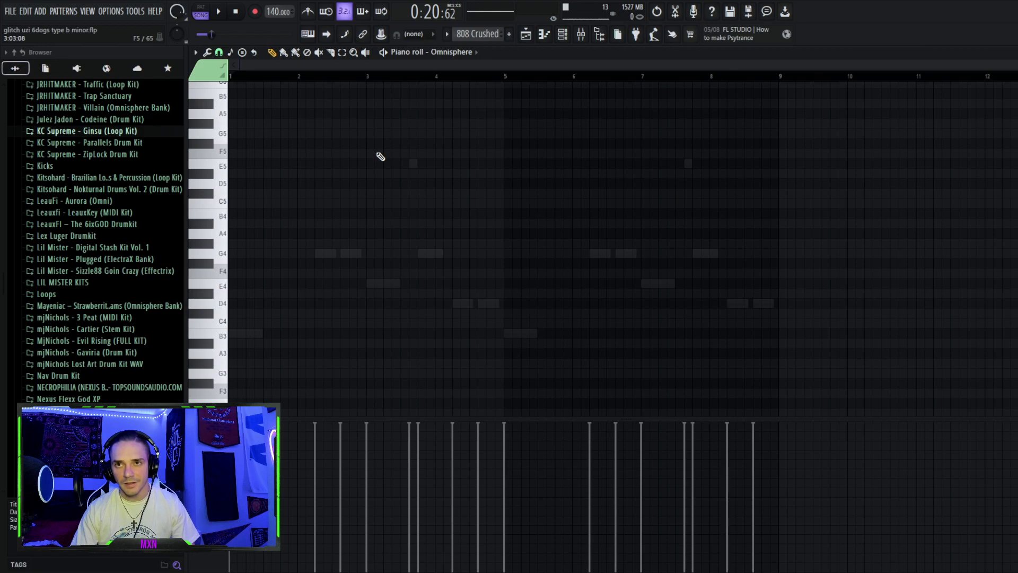
{"action": "left_click", "coordinate": [562, 34]}
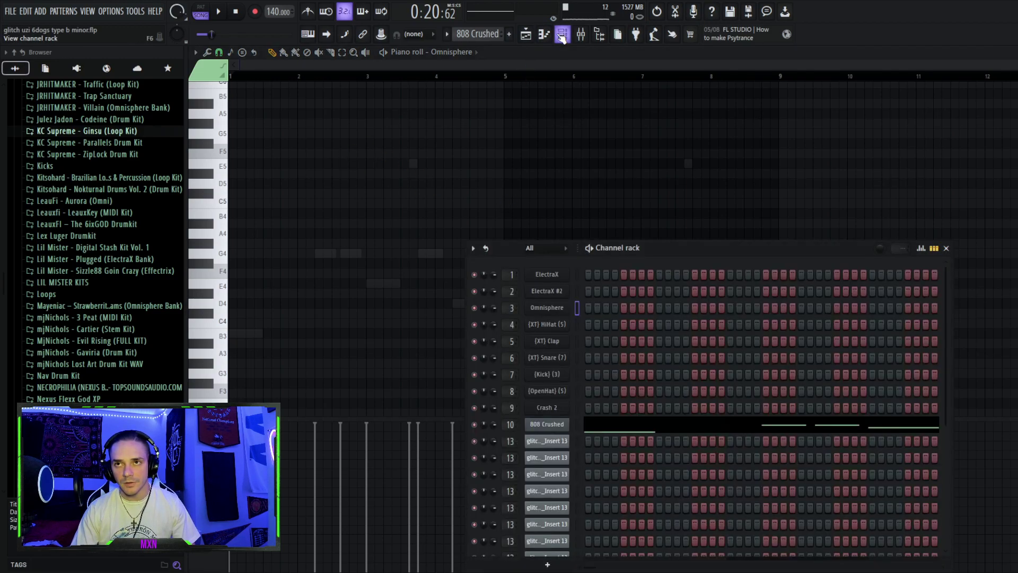
{"action": "left_click", "coordinate": [583, 37]}
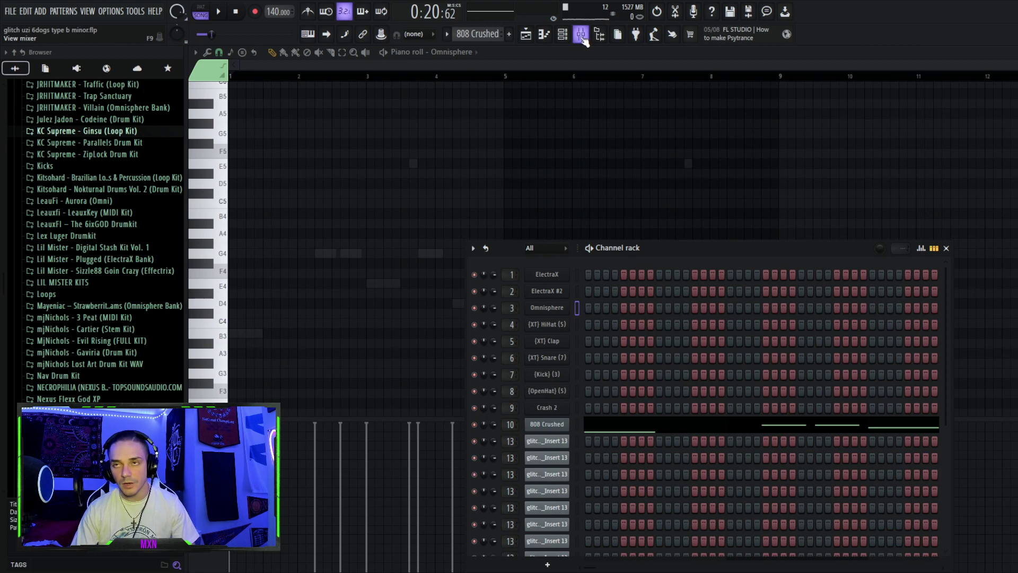
{"action": "left_click", "coordinate": [583, 39]}
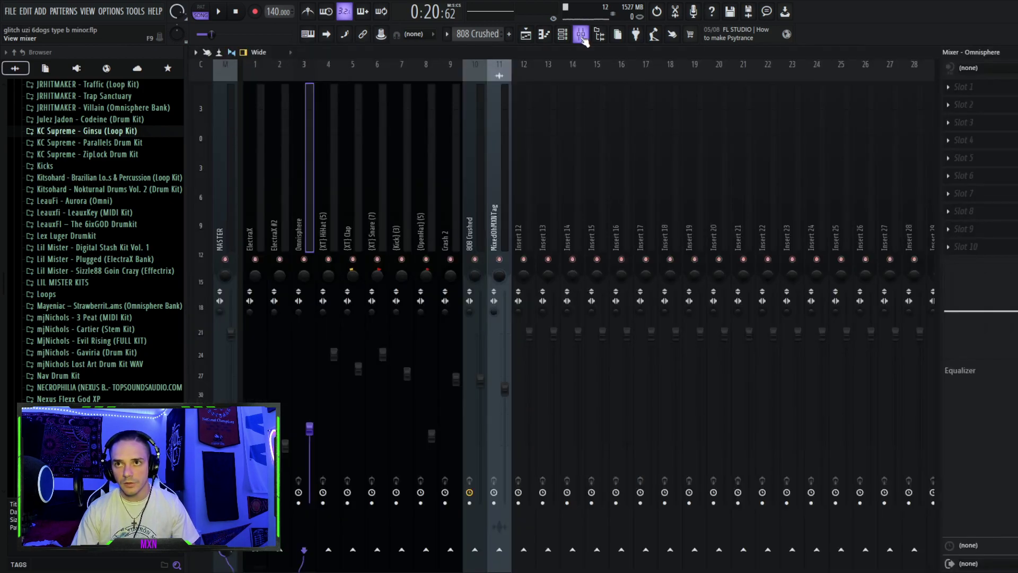
{"action": "left_click", "coordinate": [220, 207]}
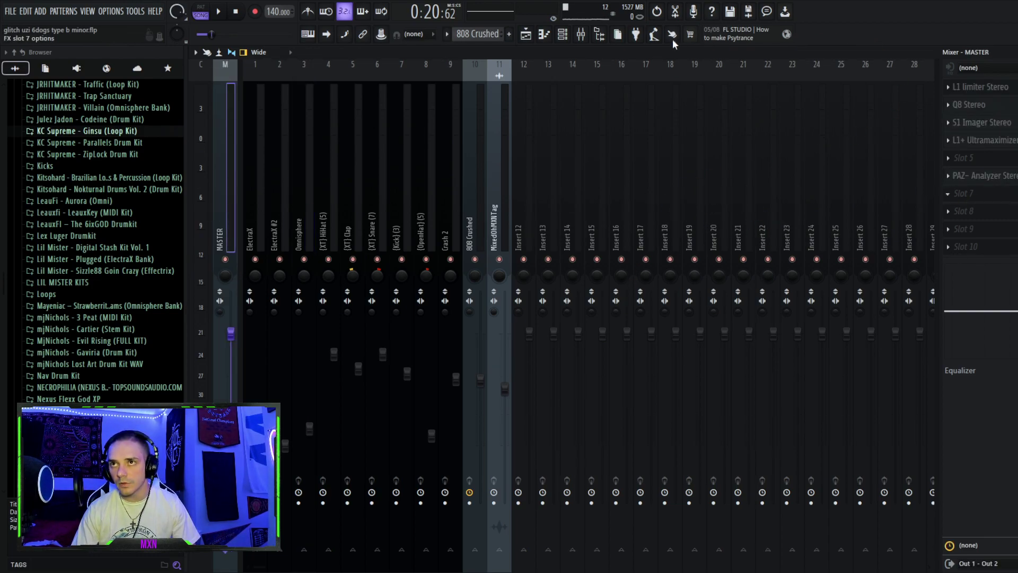
- Open the [OpenHat] (5) channel's sampler settings from the channel rack and inspect its sample in Edison
{"action": "left_click", "coordinate": [527, 37]}
{"action": "left_click", "coordinate": [563, 35]}
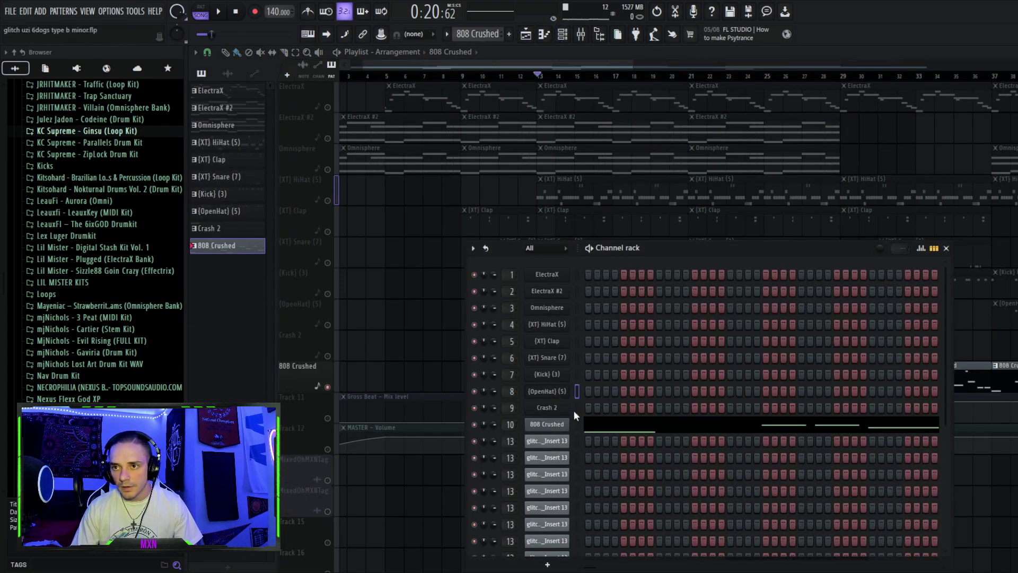
{"action": "left_click", "coordinate": [546, 391]}
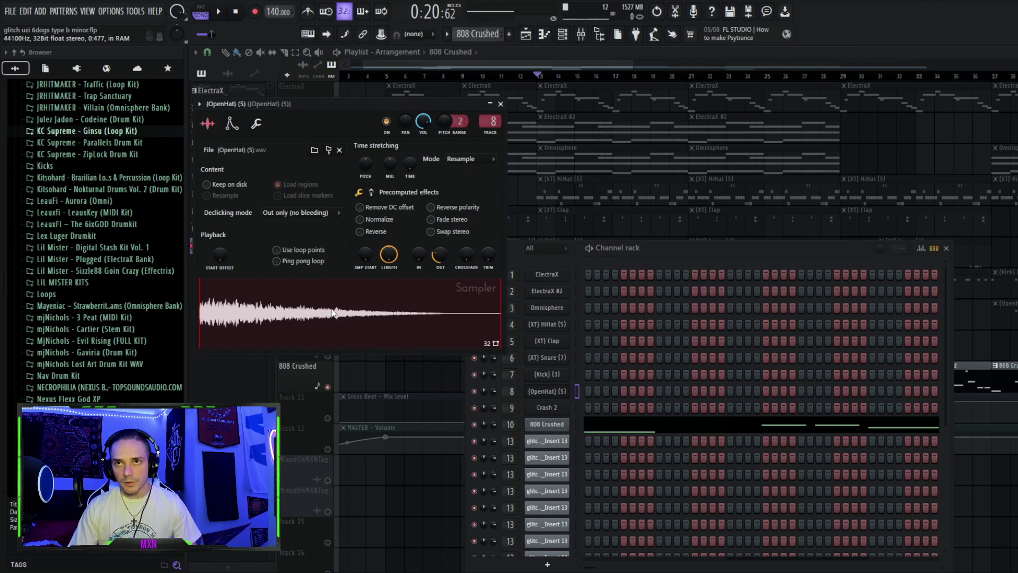
{"action": "key", "text": "ctrl+e"}
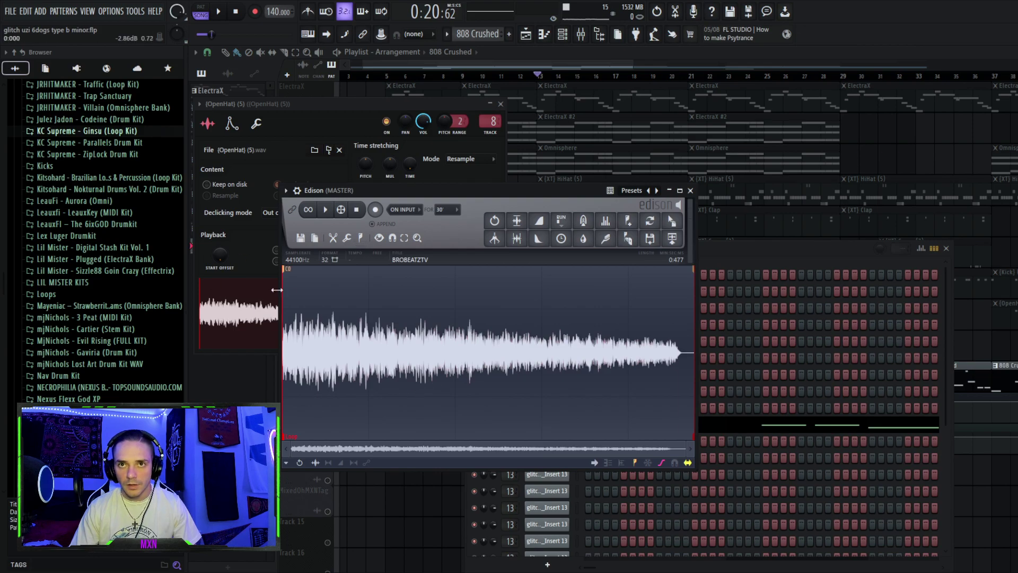
{"action": "left_click", "coordinate": [691, 190]}
- View the [OpenHat] (5) channel's volume envelope and sample settings, and close the sampler and the channel rack
{"action": "left_click", "coordinate": [232, 123]}
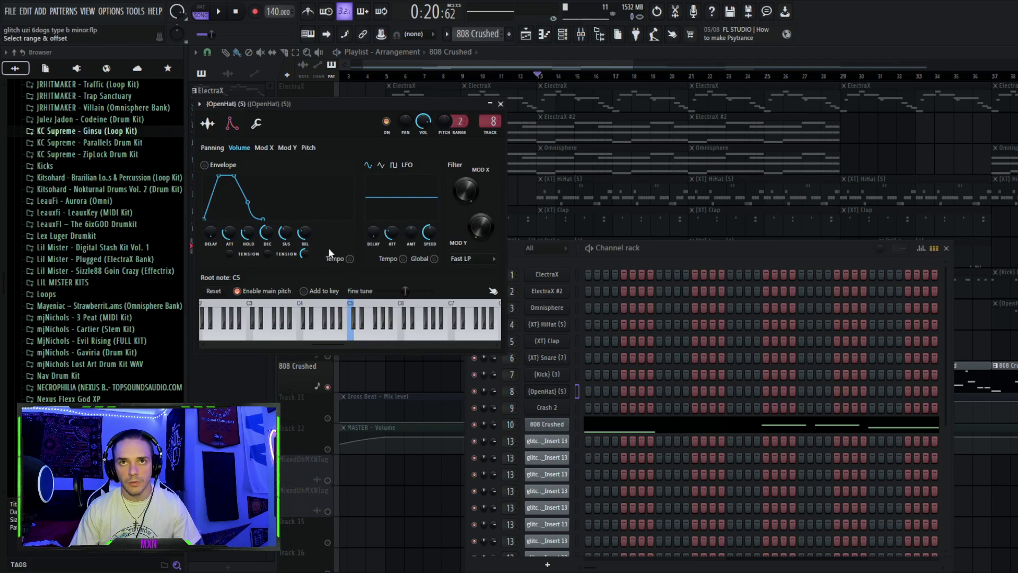
{"action": "left_click", "coordinate": [207, 123]}
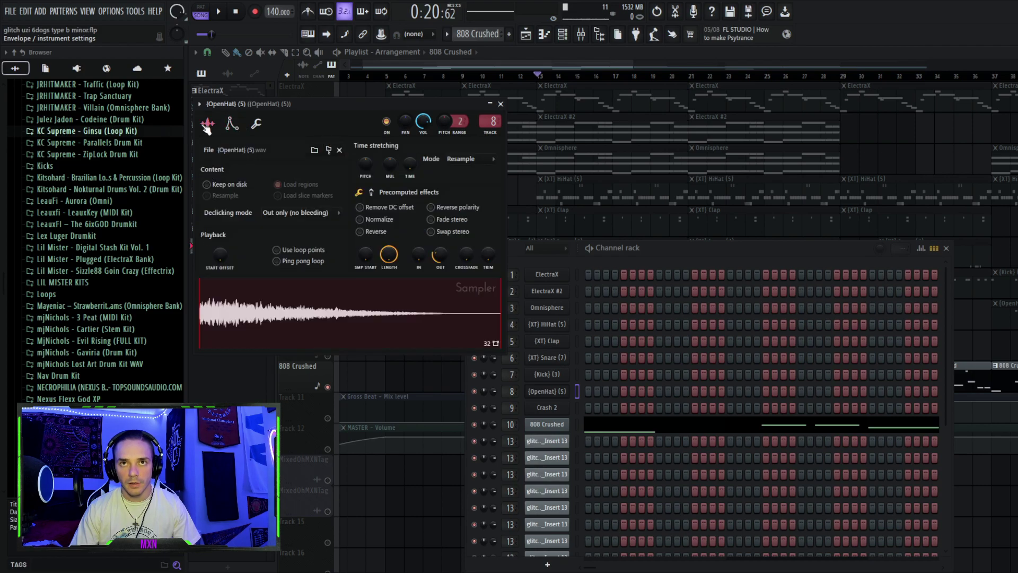
{"action": "left_click", "coordinate": [500, 104]}
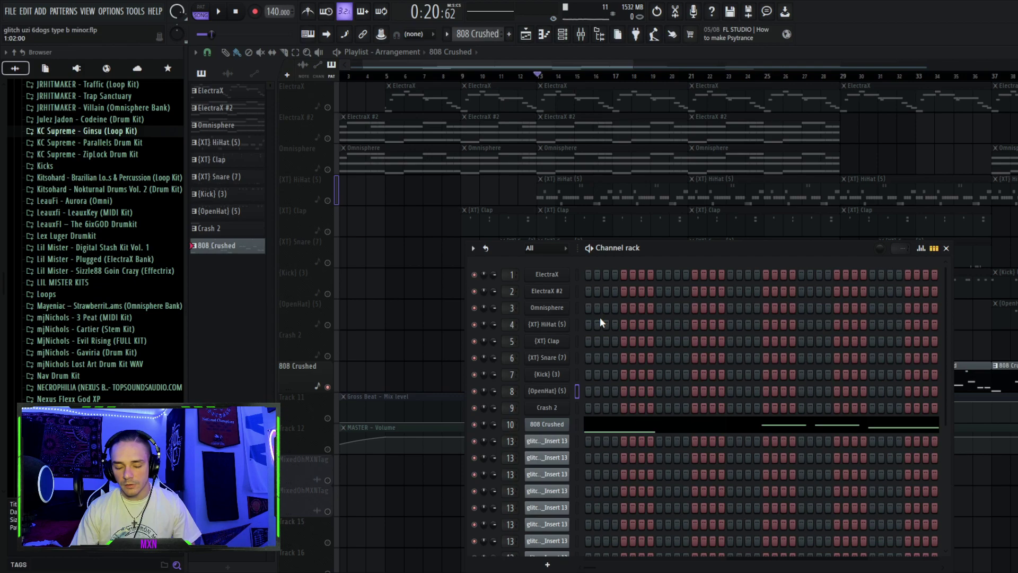
{"action": "left_click_drag", "start_coordinate": [666, 245], "coordinate": [467, 118]}
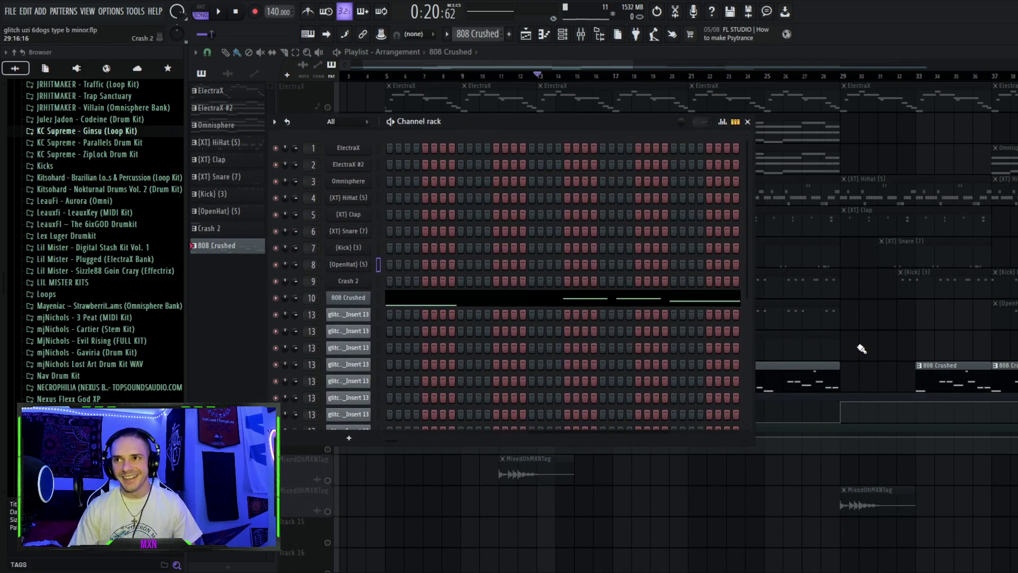
{"action": "left_click", "coordinate": [747, 121]}
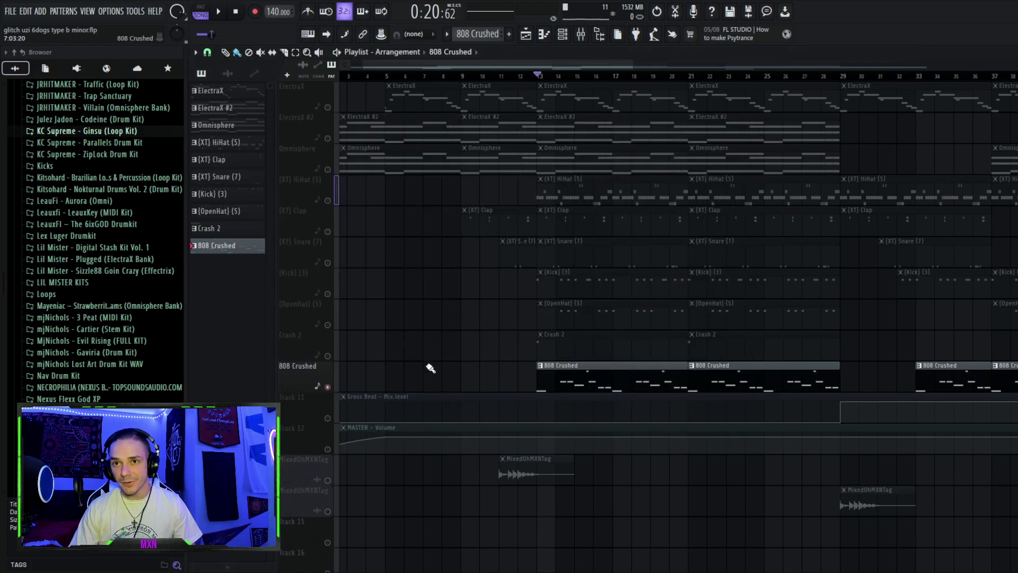
- Unmute the kick, open hat, clap, snare and Crash 2 tracks and briefly play them with the 808 from bar 13
{"action": "left_click", "coordinate": [328, 294]}
{"action": "left_click", "coordinate": [328, 324]}
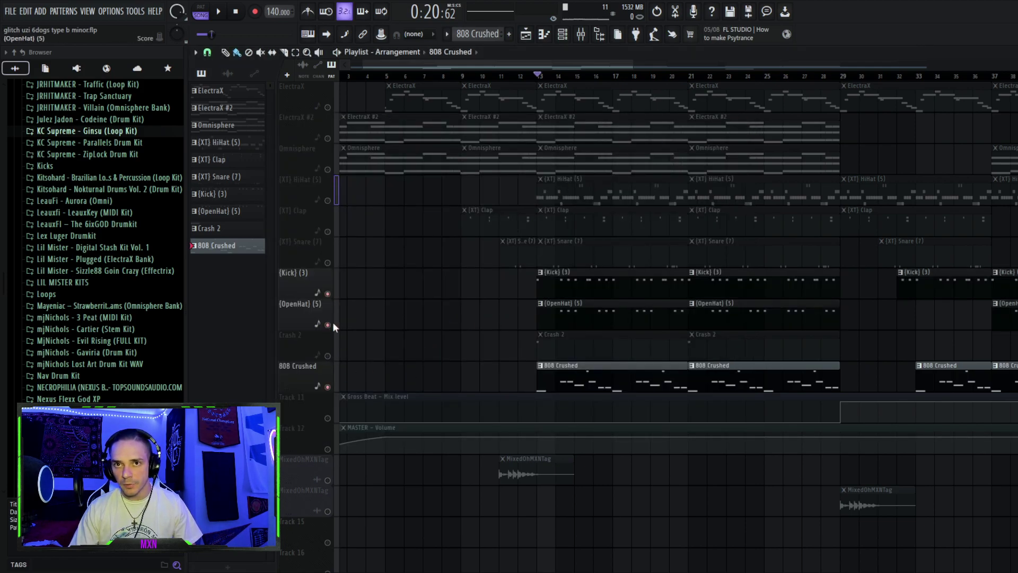
{"action": "left_click", "coordinate": [327, 231]}
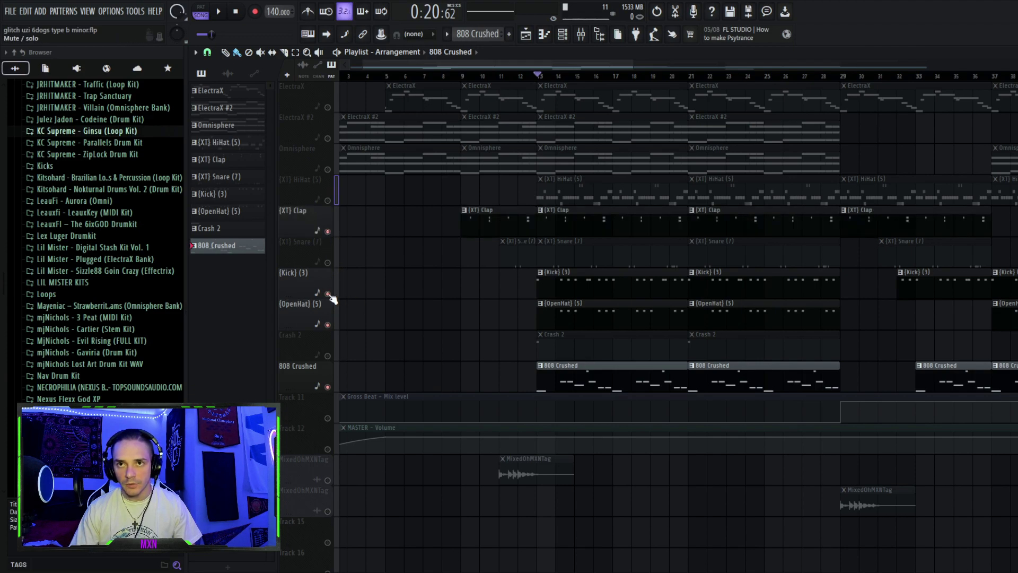
{"action": "left_click", "coordinate": [328, 262]}
{"action": "left_click", "coordinate": [328, 356]}
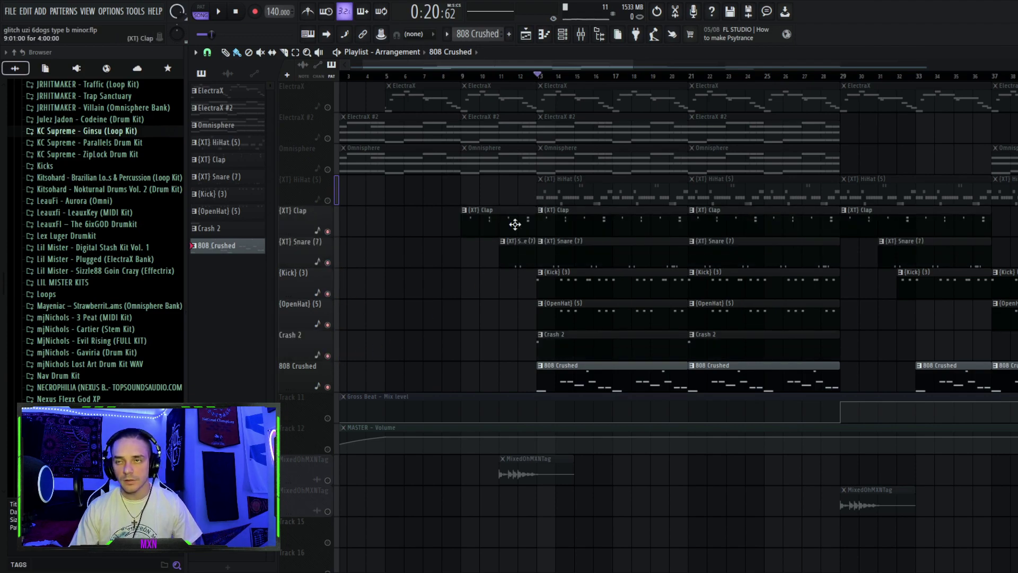
{"action": "key", "text": "space"}
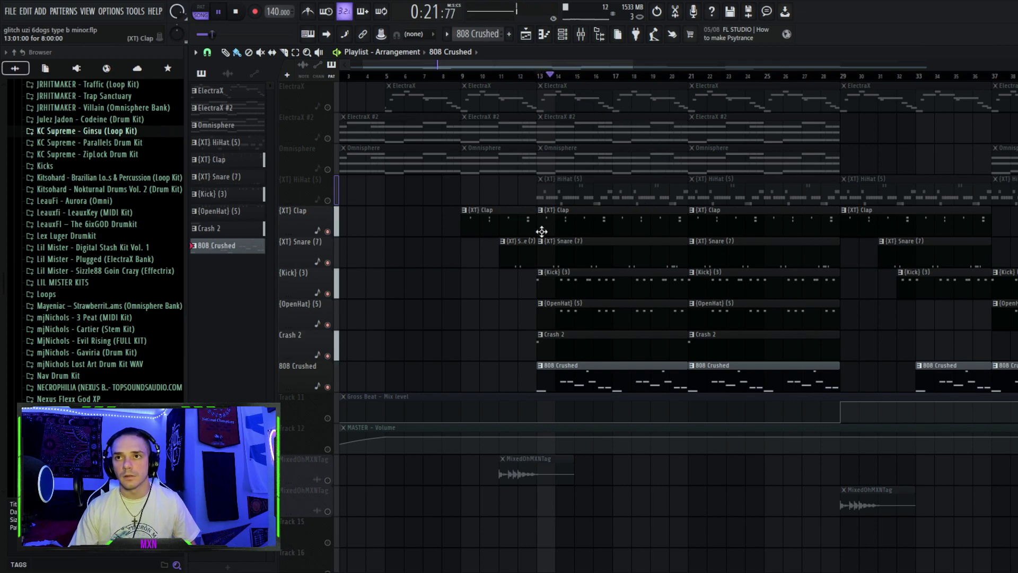
{"action": "key", "text": "space"}
- Unmute the [XT] HiHat (5) track and play all the drums with the 808 from bar 13
{"action": "left_click", "coordinate": [328, 200]}
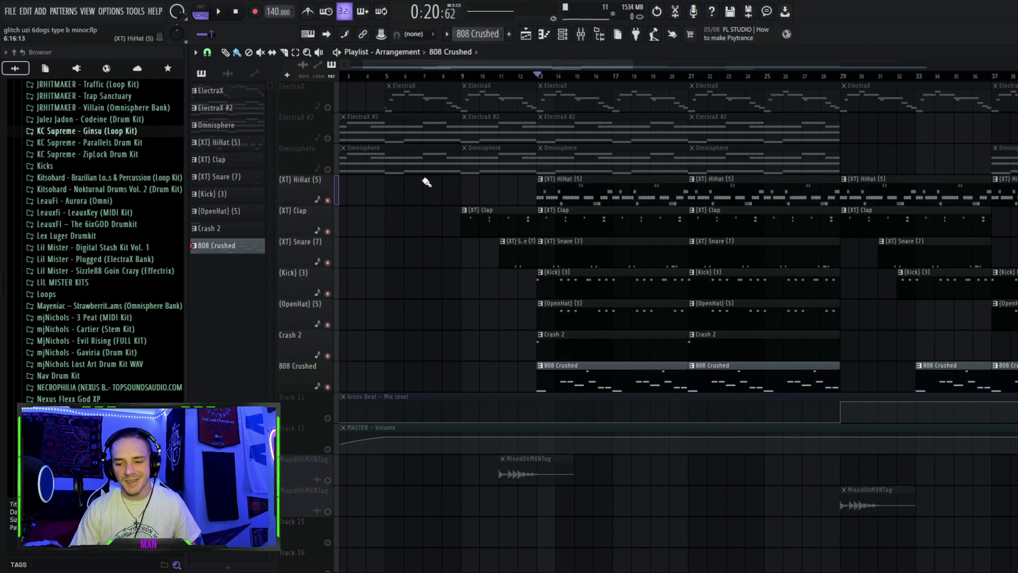
{"action": "key", "text": "space"}
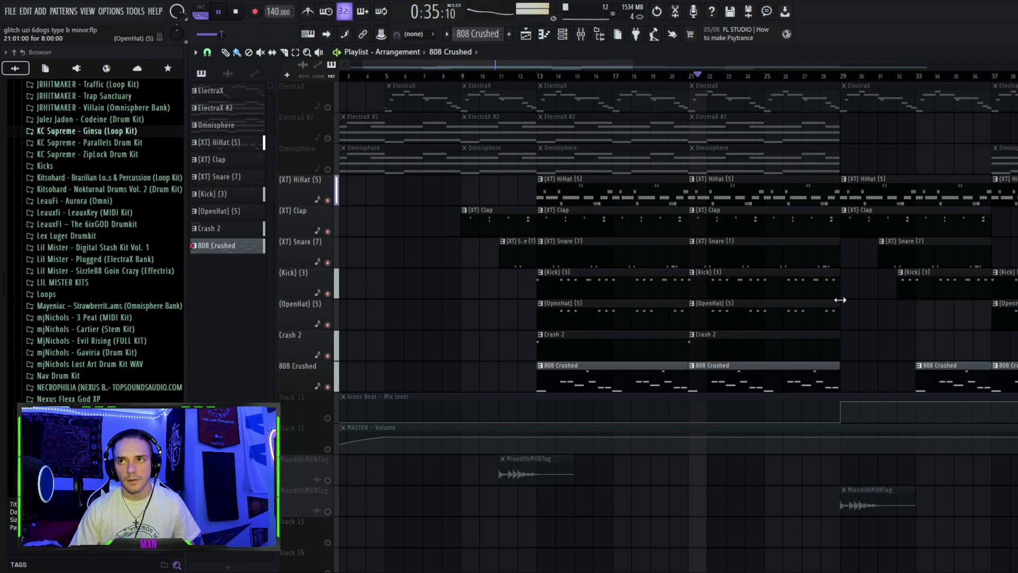
{"action": "key", "text": "space"}
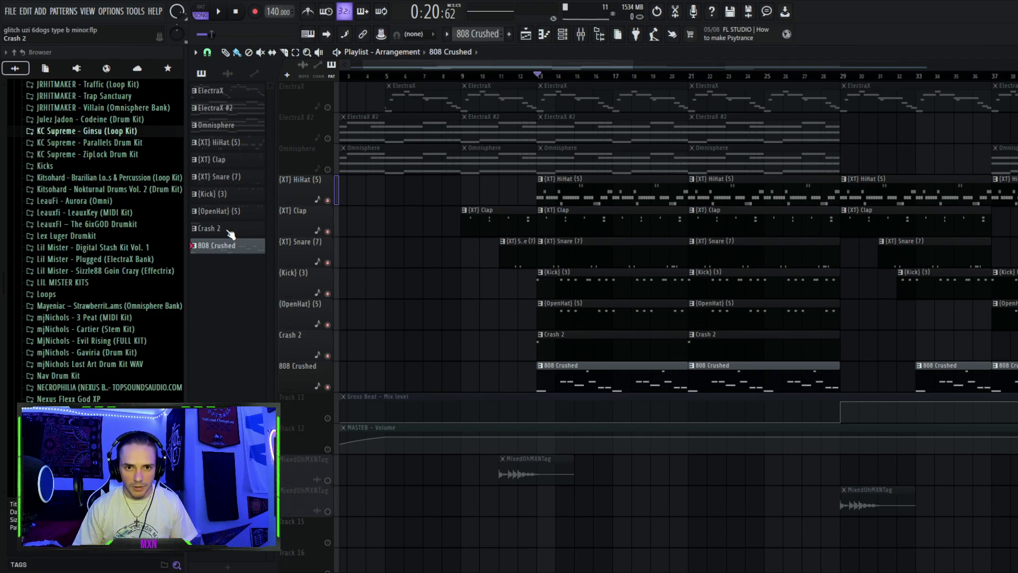
- Unmute all the remaining playlist tracks and play the full beat from bar 13
{"action": "right_click", "coordinate": [327, 202]}
{"action": "right_click", "coordinate": [327, 201]}
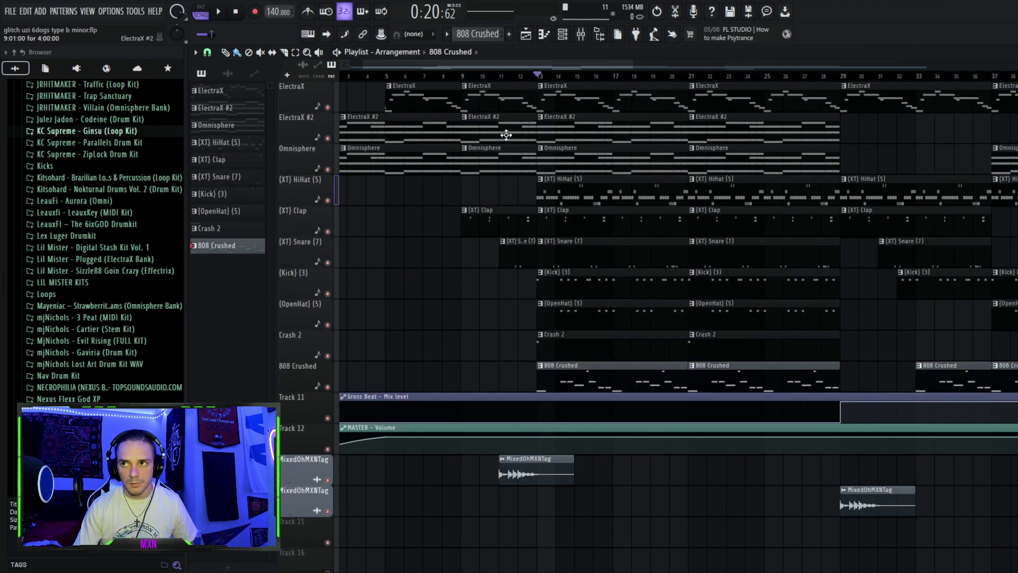
{"action": "key", "text": "space"}
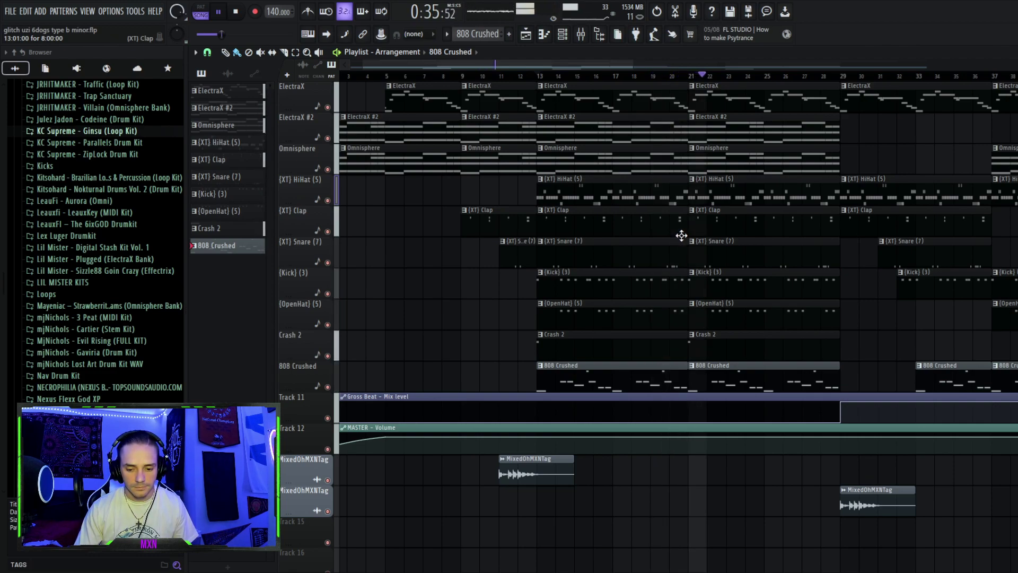
{"action": "key", "text": "space"}
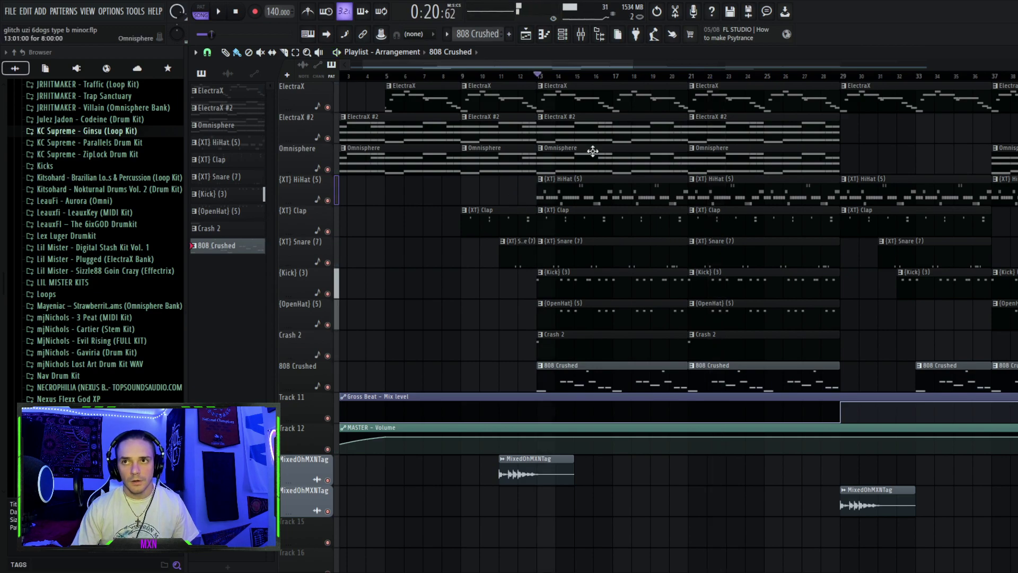
- Open the ElectraX #2 pattern in the piano roll, play it with the beat, and examine its chord notes
{"action": "double_click", "coordinate": [576, 126]}
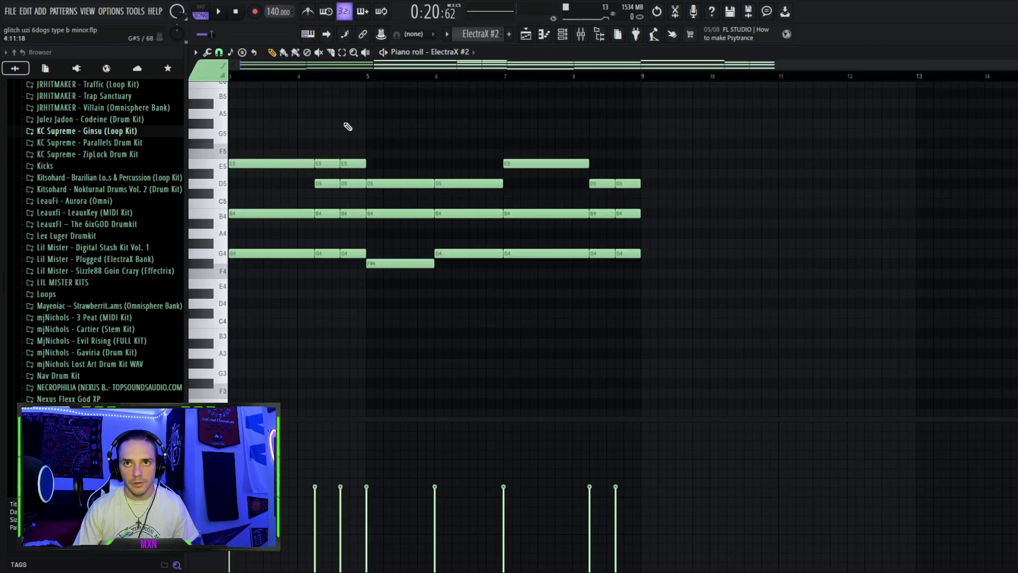
{"action": "key", "text": "space"}
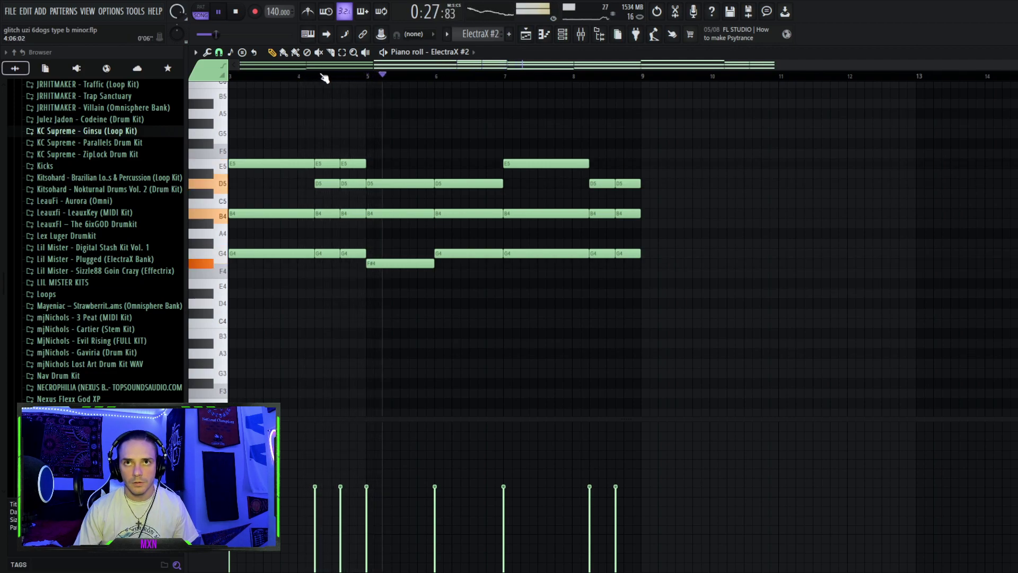
{"action": "key", "text": "space"}
{"action": "scroll", "coordinate": [294, 277], "scroll_direction": "up", "scroll_amount": 4, "text": "ctrl"}
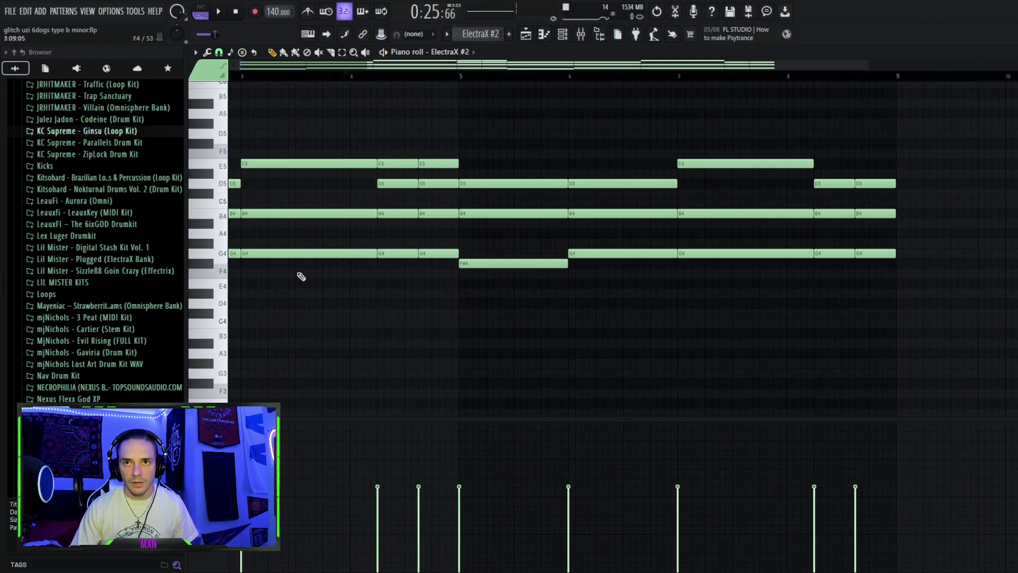
{"action": "scroll", "coordinate": [445, 266], "scroll_direction": "down", "scroll_amount": 4, "text": "ctrl"}
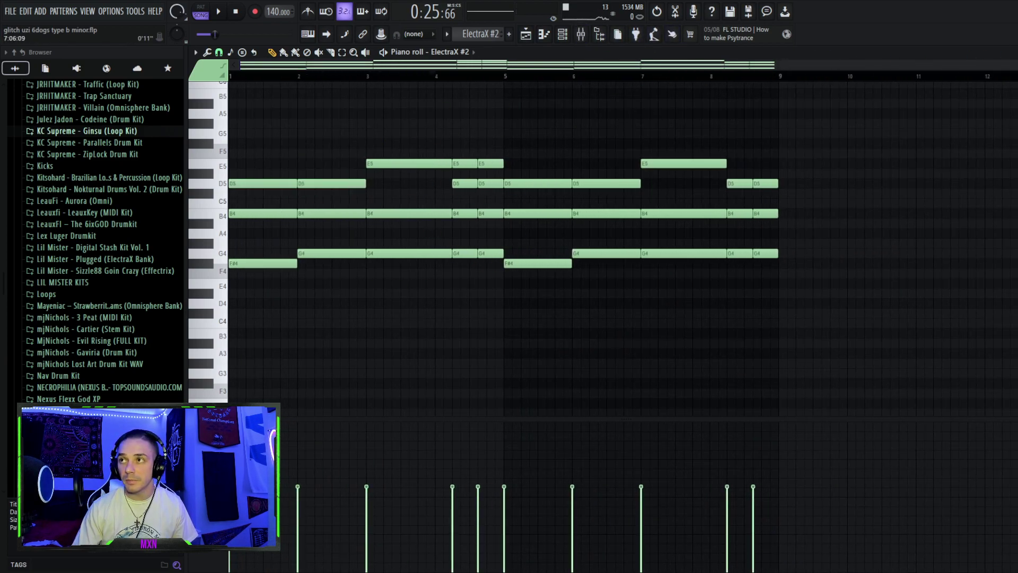
- Return to the playlist, mute the second MixedOhMXNTag track, and play the arrangement from bar 29 into the section at bar 45
{"action": "key", "text": "F5"}
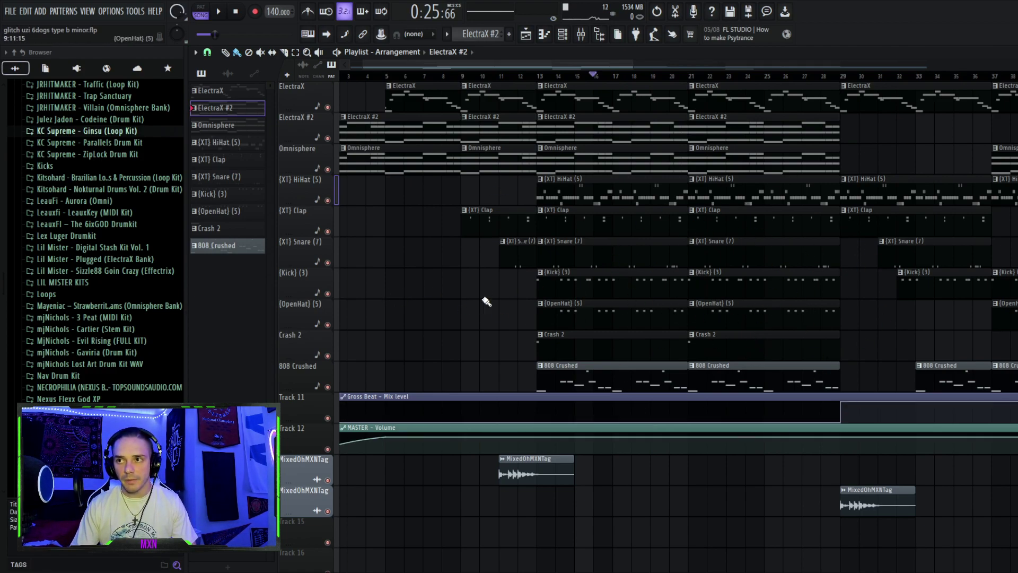
{"action": "left_click_drag", "start_coordinate": [448, 66], "coordinate": [578, 69]}
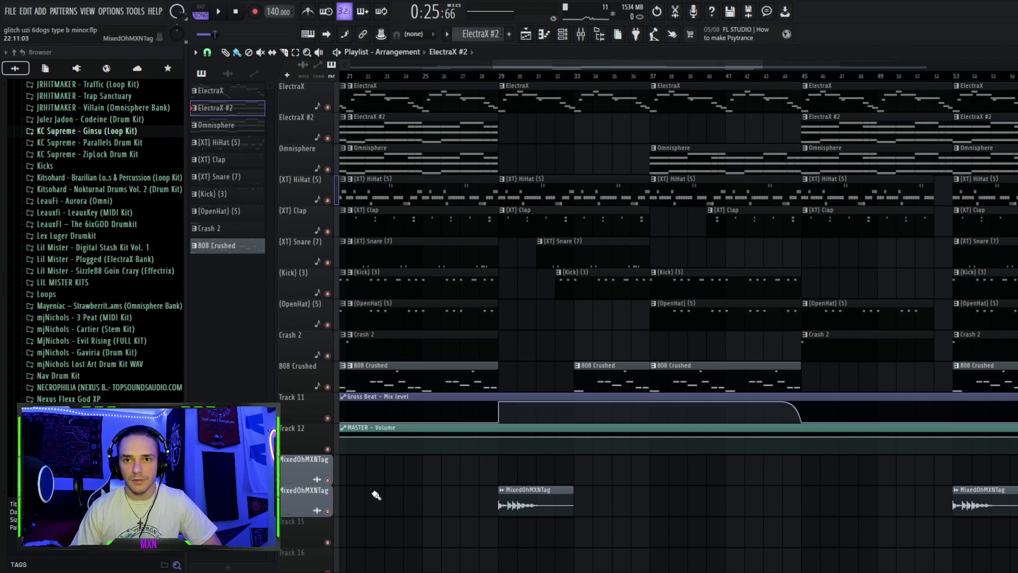
{"action": "left_click", "coordinate": [328, 510]}
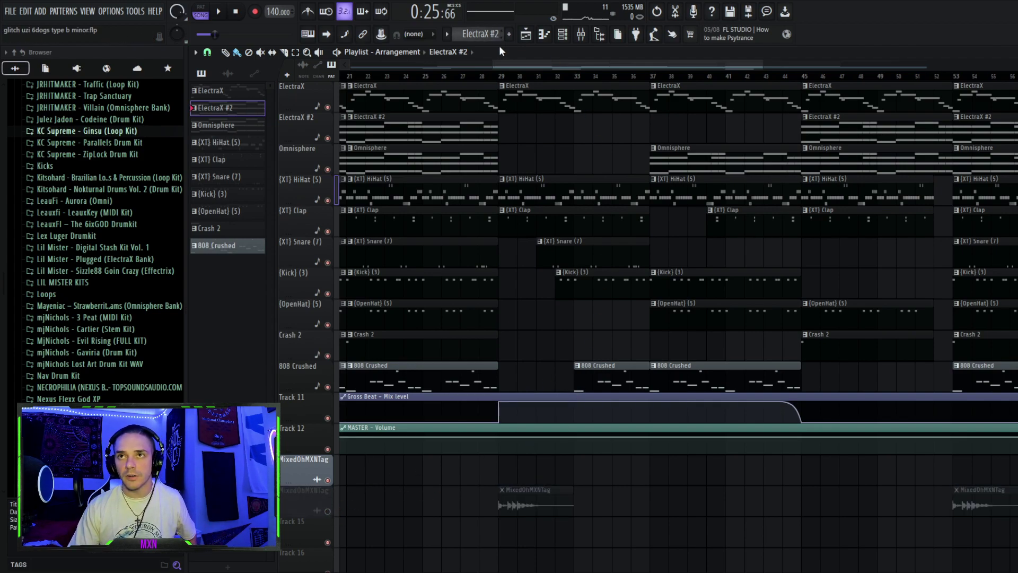
{"action": "left_click", "coordinate": [504, 76]}
{"action": "key", "text": "space"}
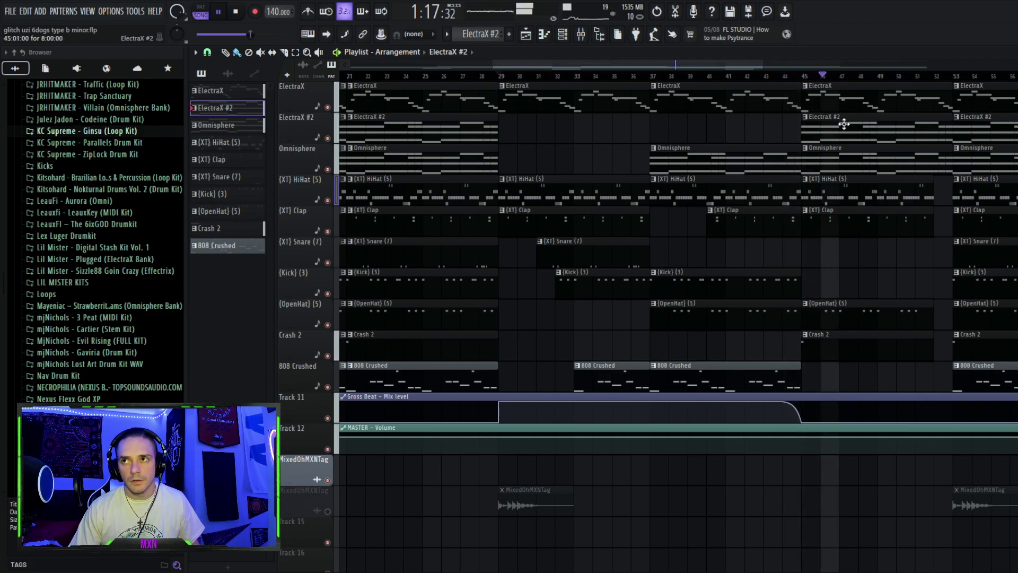
{"action": "key", "text": "space"}
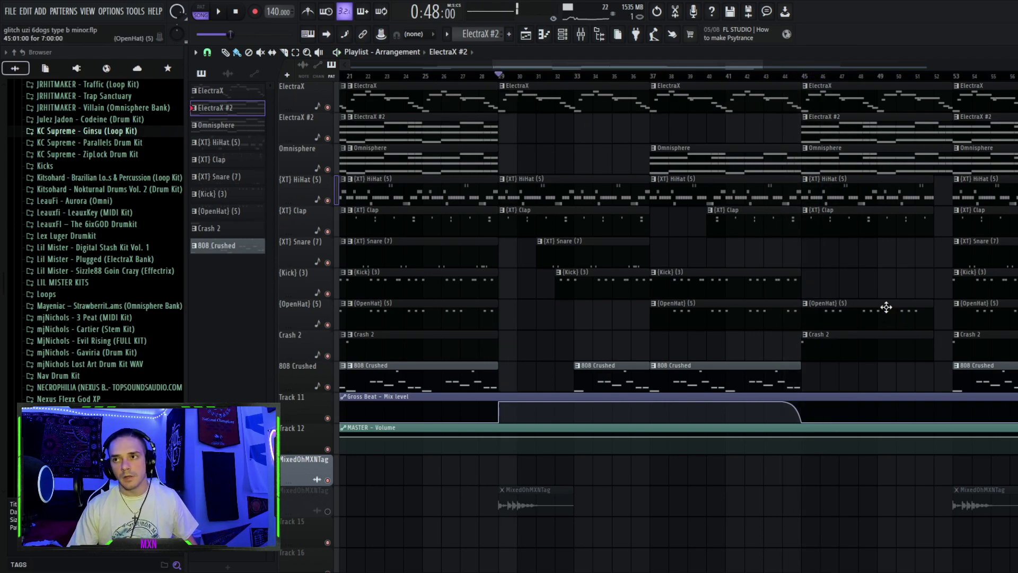
- View the whole arrangement in the playlist, and show the ElectraX track's effects in the mixer
{"action": "scroll", "coordinate": [880, 302], "scroll_direction": "down", "scroll_amount": 4}
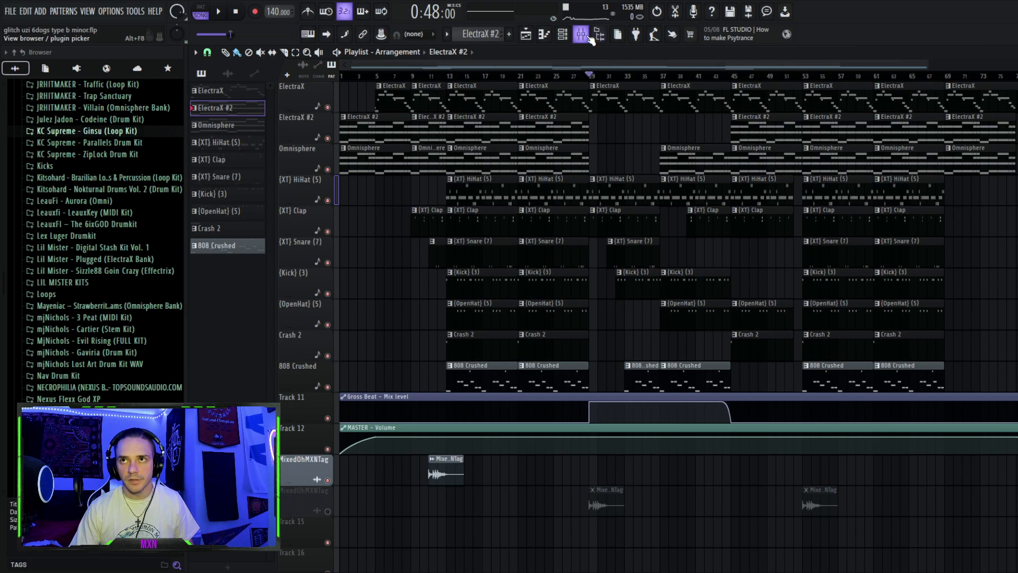
{"action": "left_click", "coordinate": [582, 34]}
{"action": "left_click", "coordinate": [249, 206]}
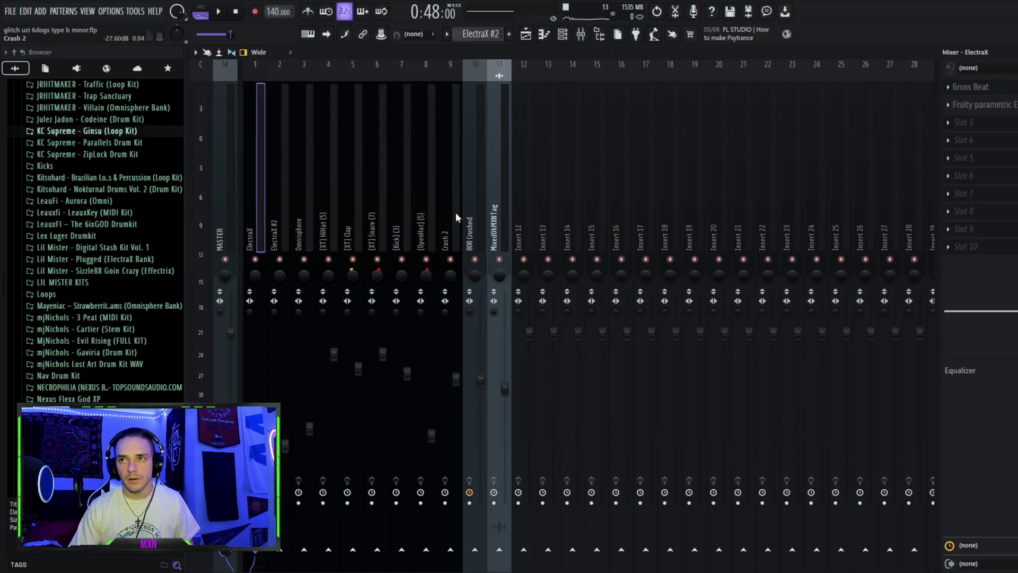
- Open Gross Beat on the ElectraX mixer track and play the beat with its time mix at full and at 51%
{"action": "left_click", "coordinate": [1006, 89]}
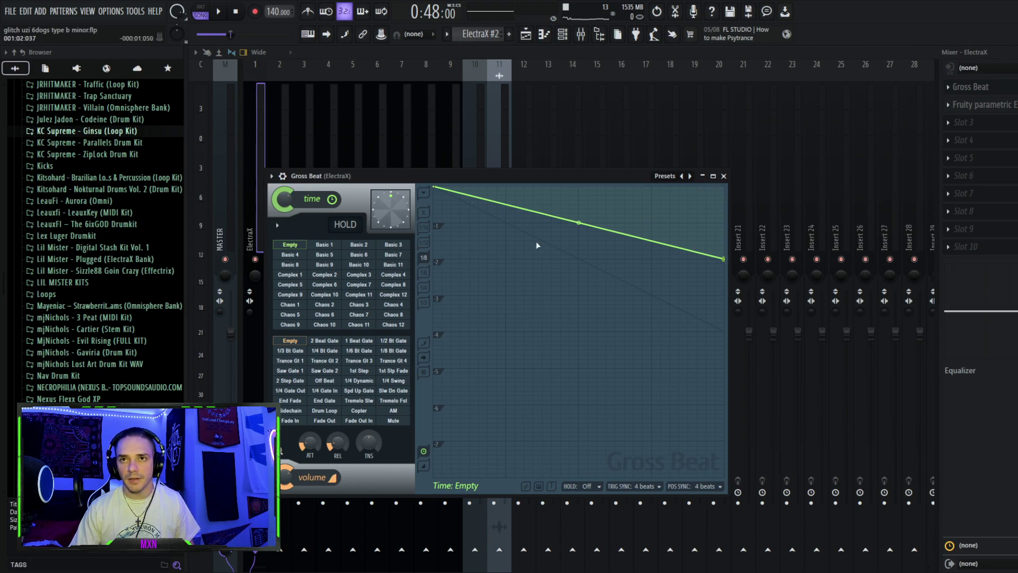
{"action": "key", "text": "space"}
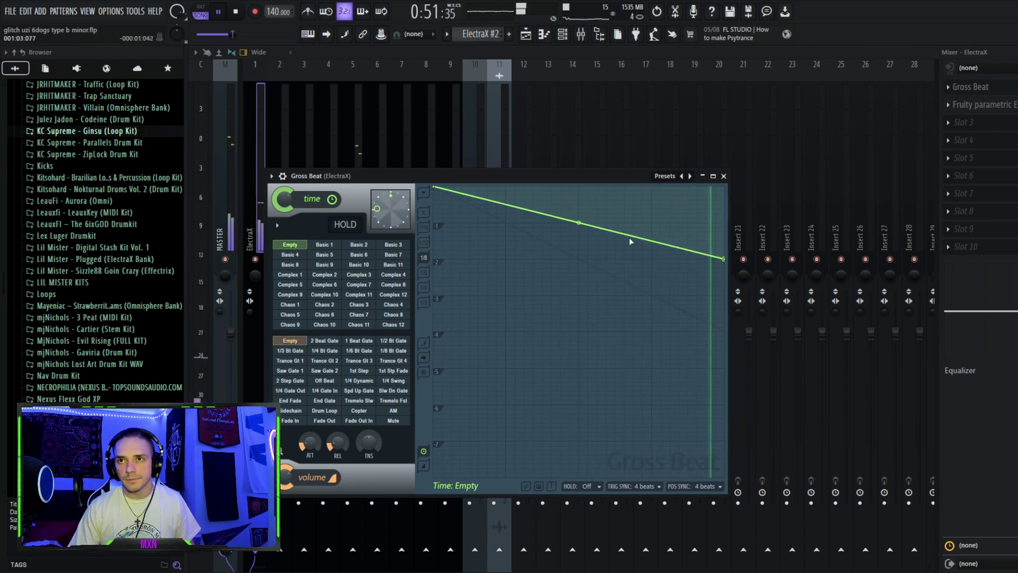
{"action": "key", "text": "space"}
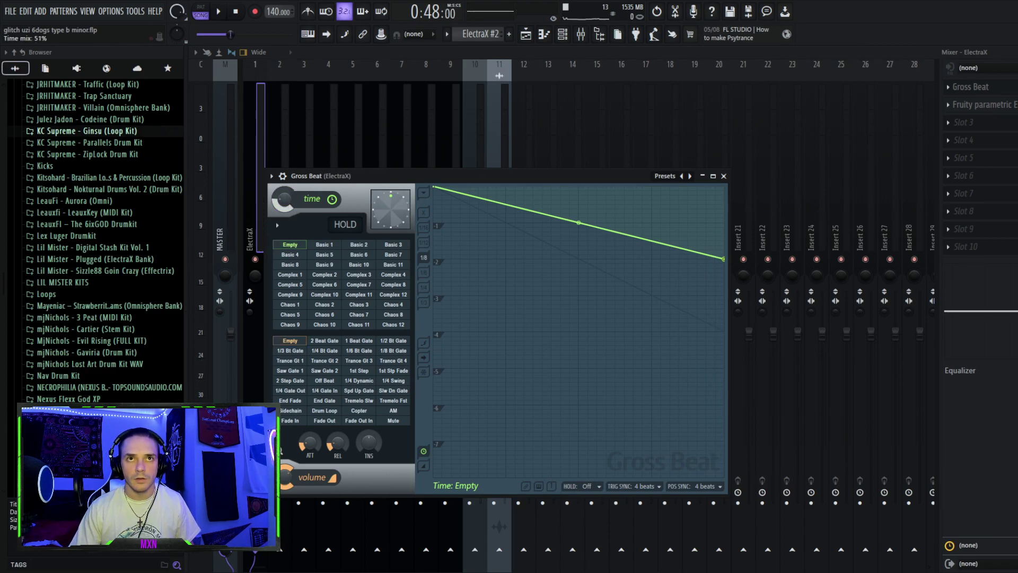
{"action": "key", "text": "space"}
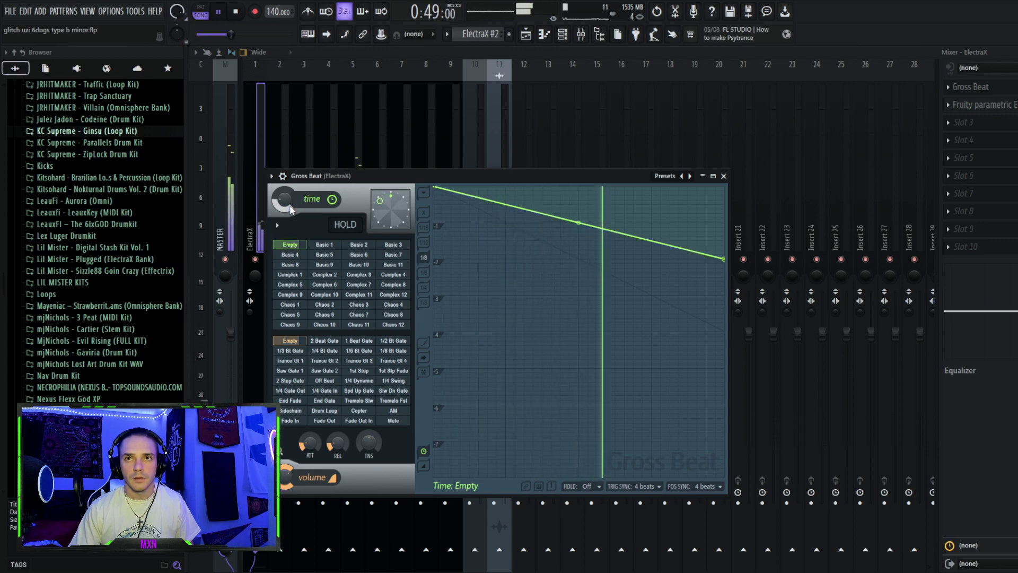
{"action": "key", "text": "space"}
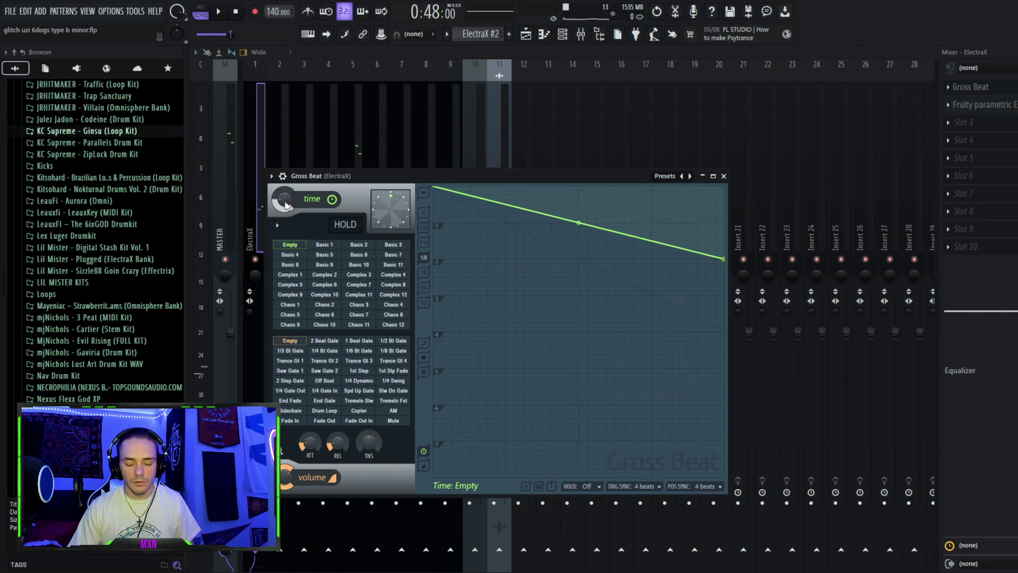
- Try Gross Beat's time mix at 50%, return it to full, and close the plugin
{"action": "left_click_drag", "start_coordinate": [286, 205], "coordinate": [274, 227]}
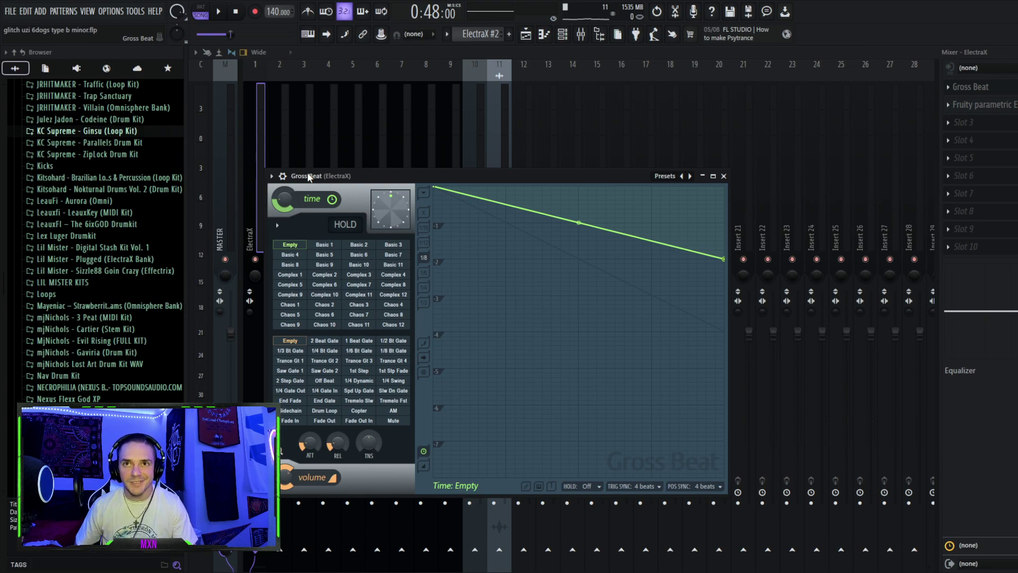
{"action": "left_click_drag", "start_coordinate": [285, 200], "coordinate": [283, 211]}
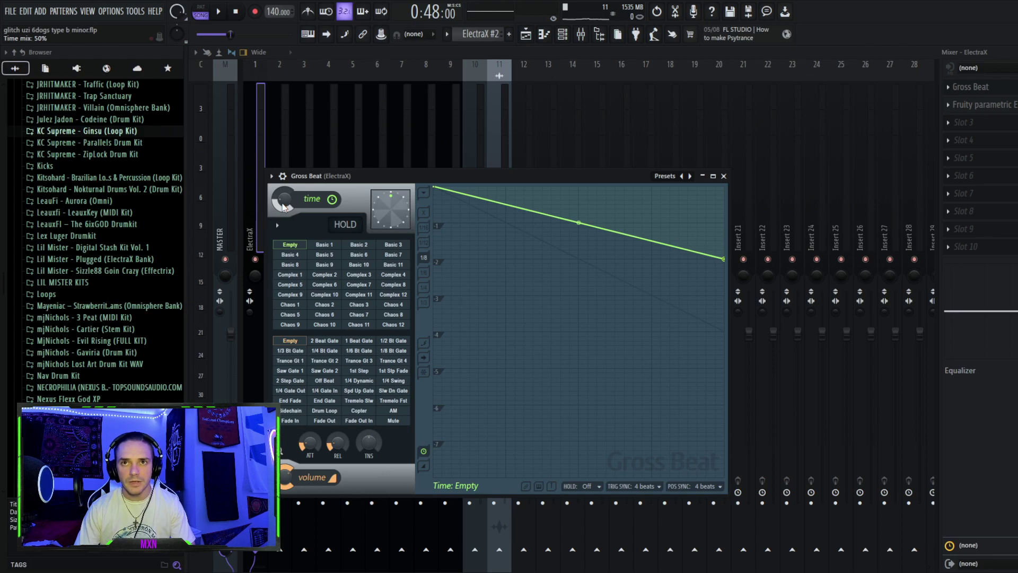
{"action": "key", "text": "ctrl+s"}
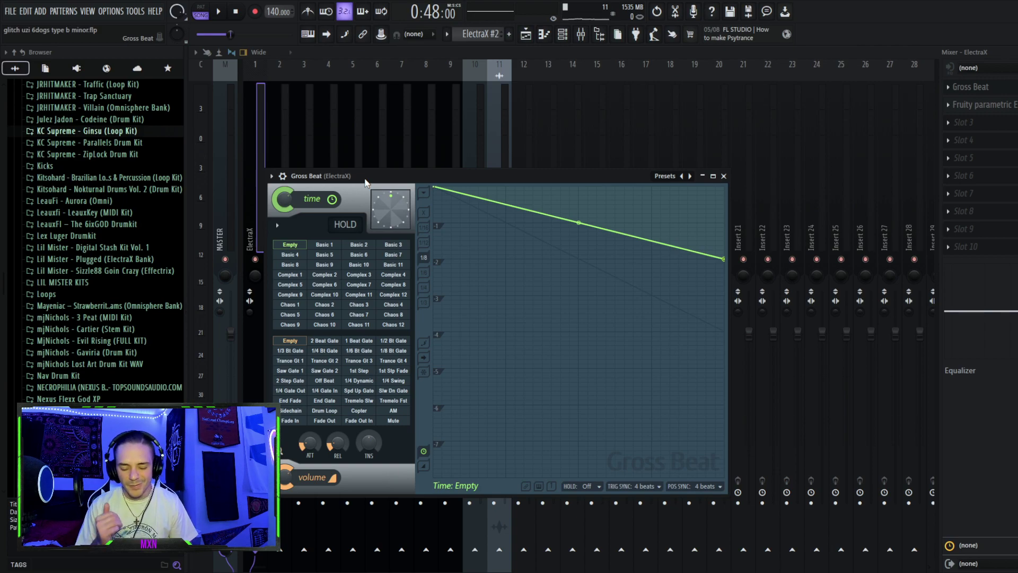
{"action": "left_click", "coordinate": [723, 176]}
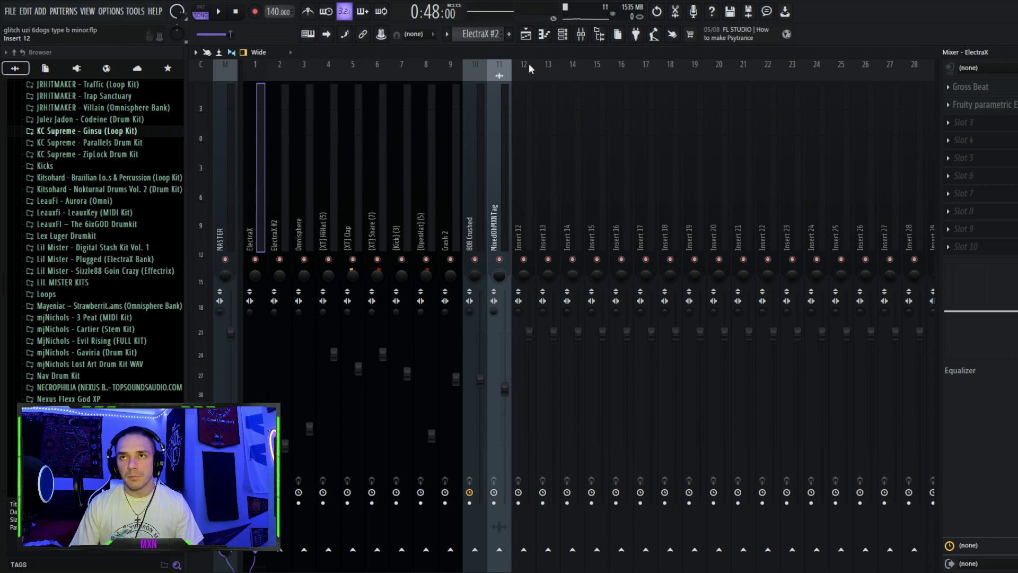
- Return to the playlist and play the arrangement from just before bar 45 into the section without kick and 808
{"action": "left_click", "coordinate": [533, 37]}
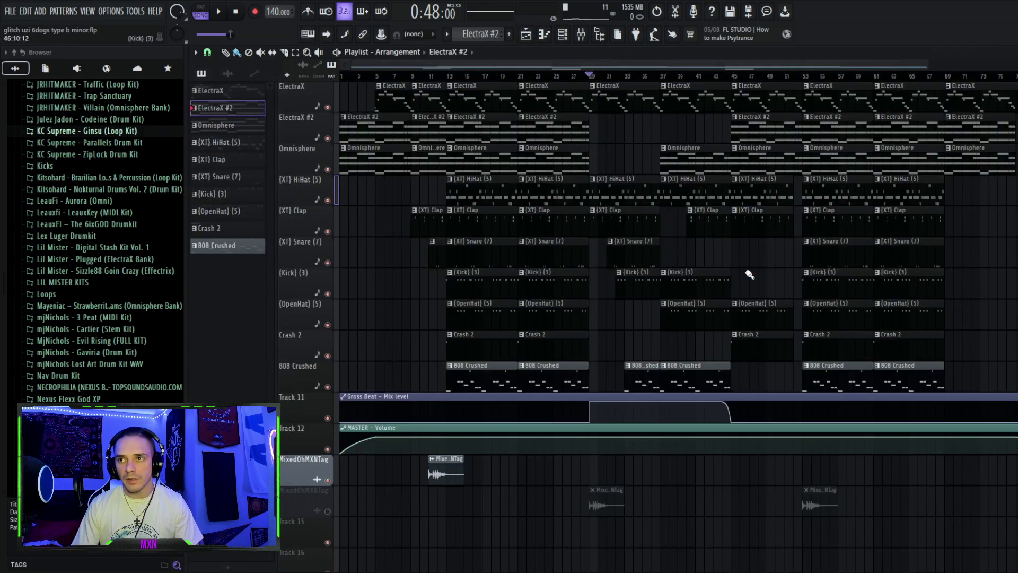
{"action": "scroll", "coordinate": [749, 395], "scroll_direction": "up", "scroll_amount": 8}
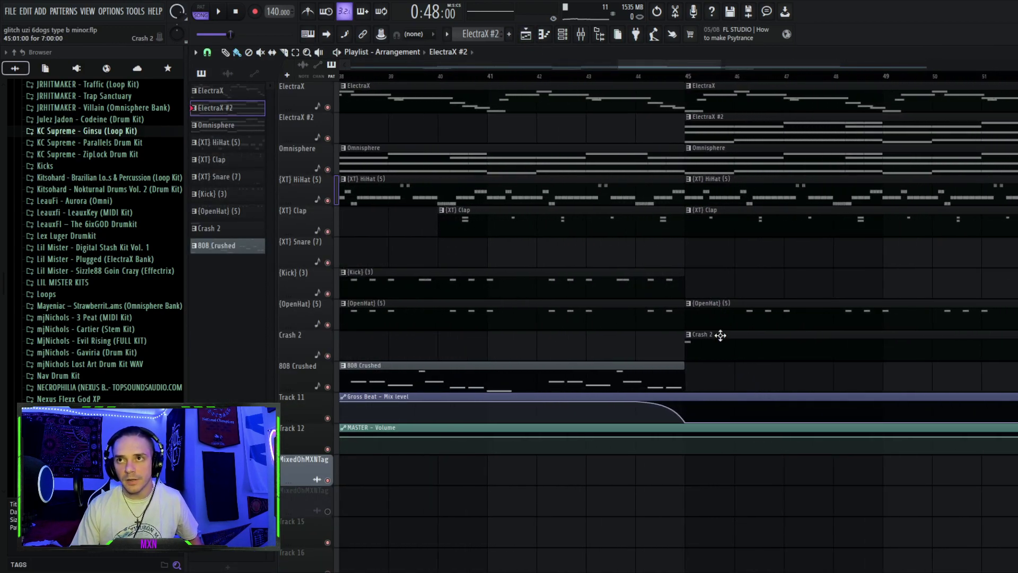
{"action": "scroll", "coordinate": [784, 352], "scroll_direction": "down", "scroll_amount": 5}
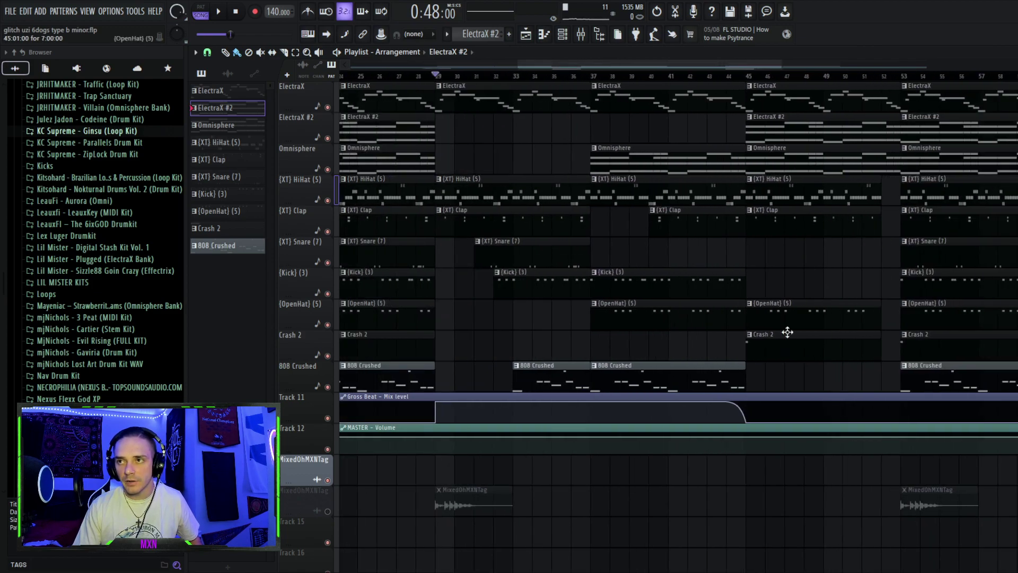
{"action": "left_click", "coordinate": [727, 77]}
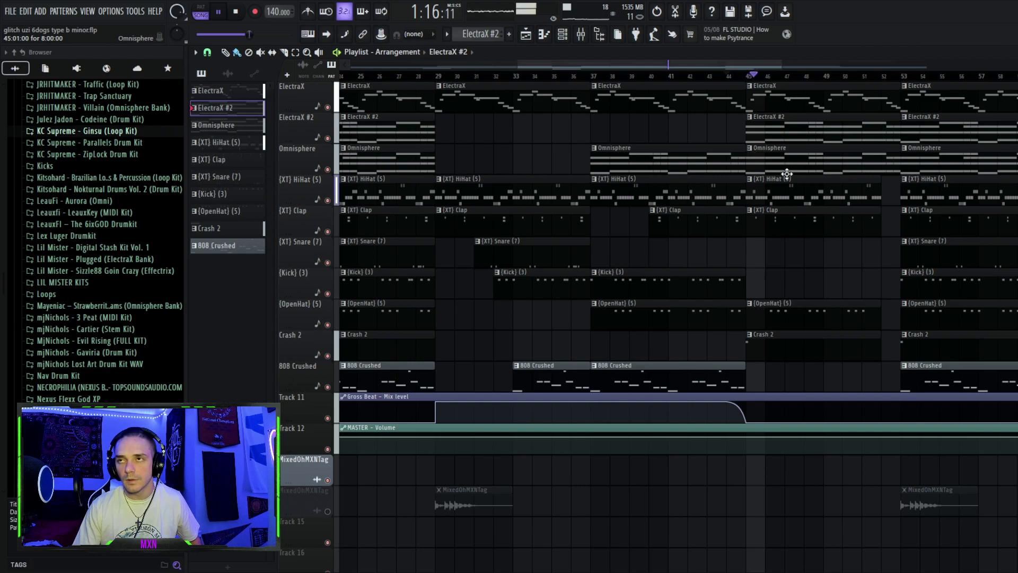
{"action": "key", "text": "space"}
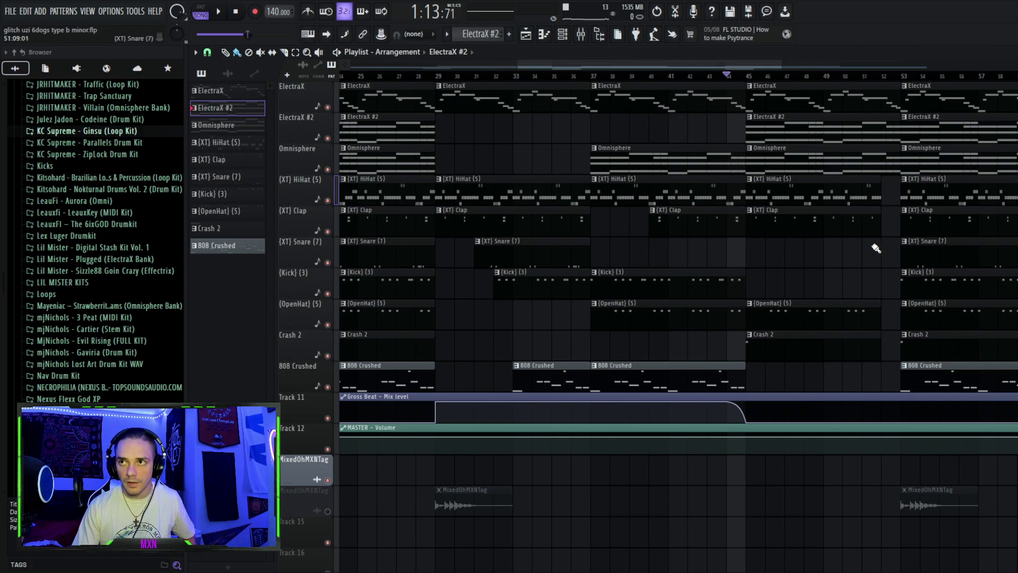
- Play the drum gap leading into bar 53 and examine the whole arrangement through to its end
{"action": "scroll", "coordinate": [896, 228], "scroll_direction": "up", "scroll_amount": 6}
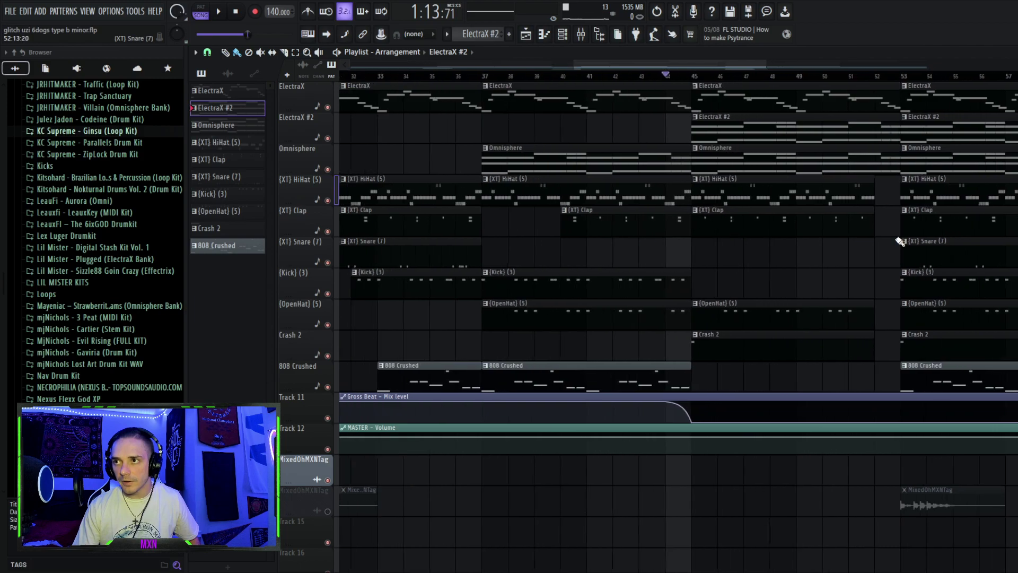
{"action": "double_click", "coordinate": [724, 80]}
{"action": "key", "text": "space"}
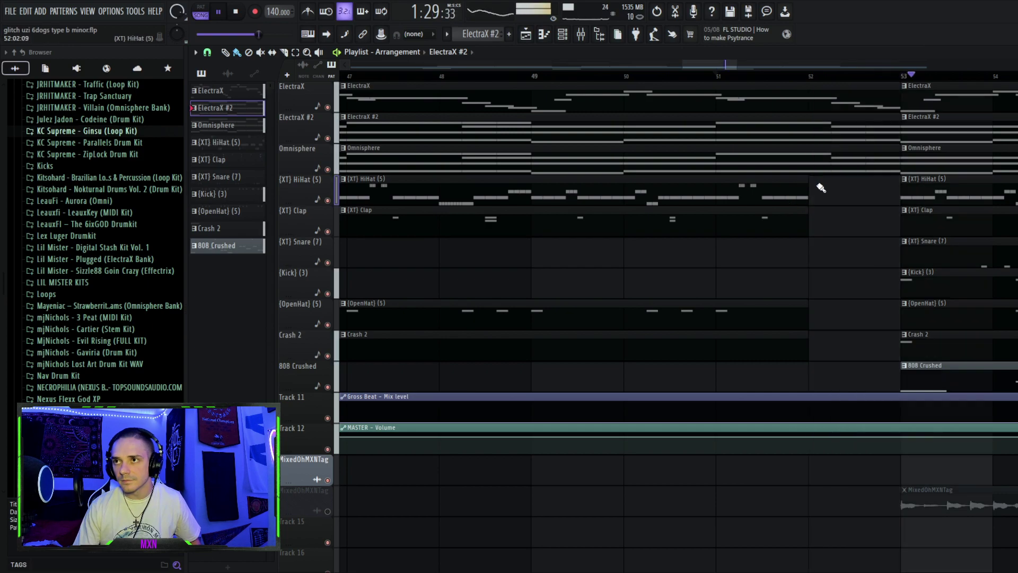
{"action": "key", "text": "space"}
{"action": "scroll", "coordinate": [847, 223], "scroll_direction": "down", "scroll_amount": 2}
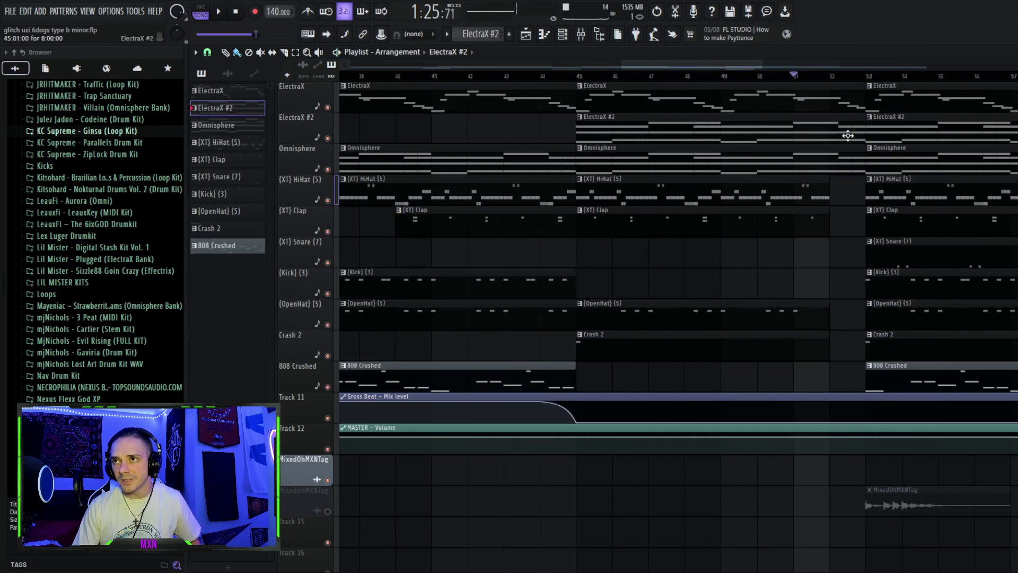
{"action": "scroll", "coordinate": [843, 228], "scroll_direction": "down", "scroll_amount": 3}
{"action": "scroll", "coordinate": [836, 237], "scroll_direction": "down", "scroll_amount": 5}
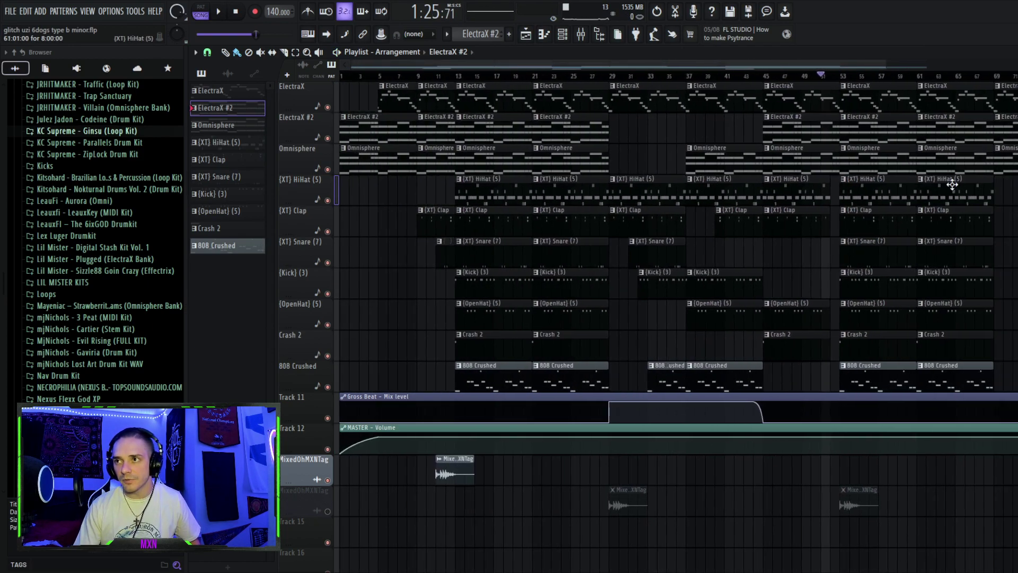
{"action": "scroll", "coordinate": [970, 227], "scroll_direction": "down", "scroll_amount": 2}
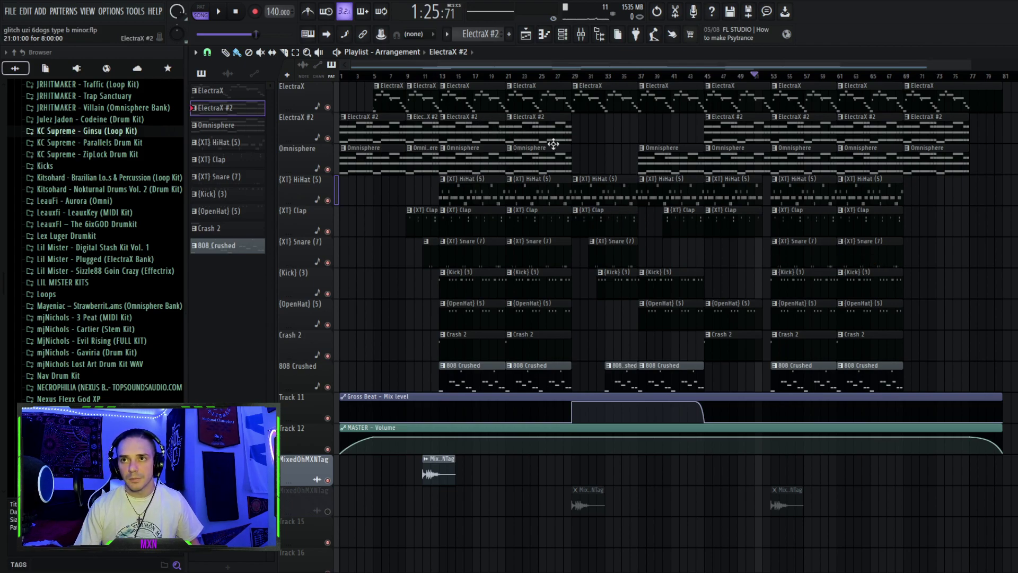
- Show the MASTER track's effects in the mixer, and open Fruity parametric EQ 2 on the ElectraX #2 track
{"action": "left_click", "coordinate": [582, 36]}
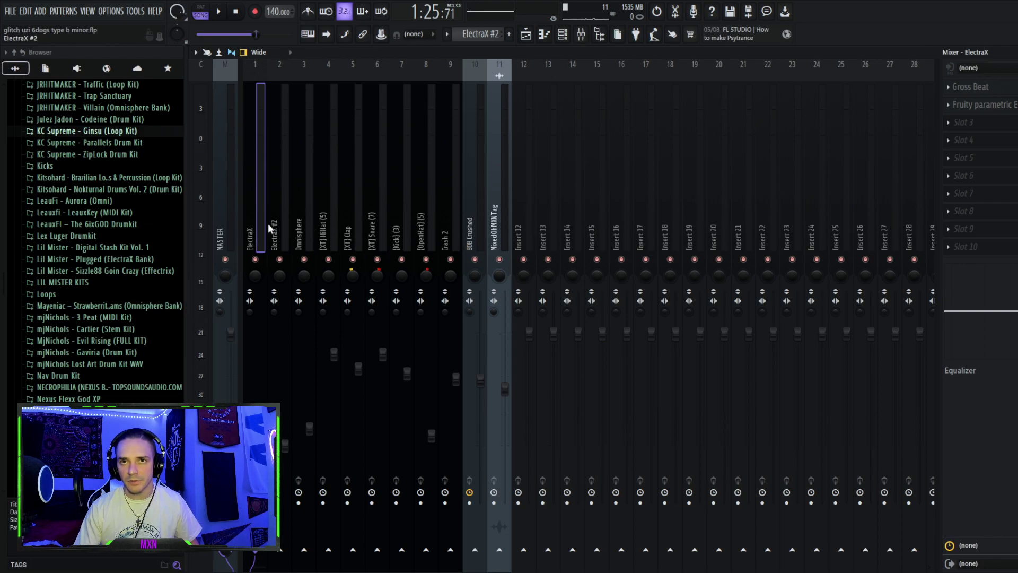
{"action": "left_click", "coordinate": [237, 232]}
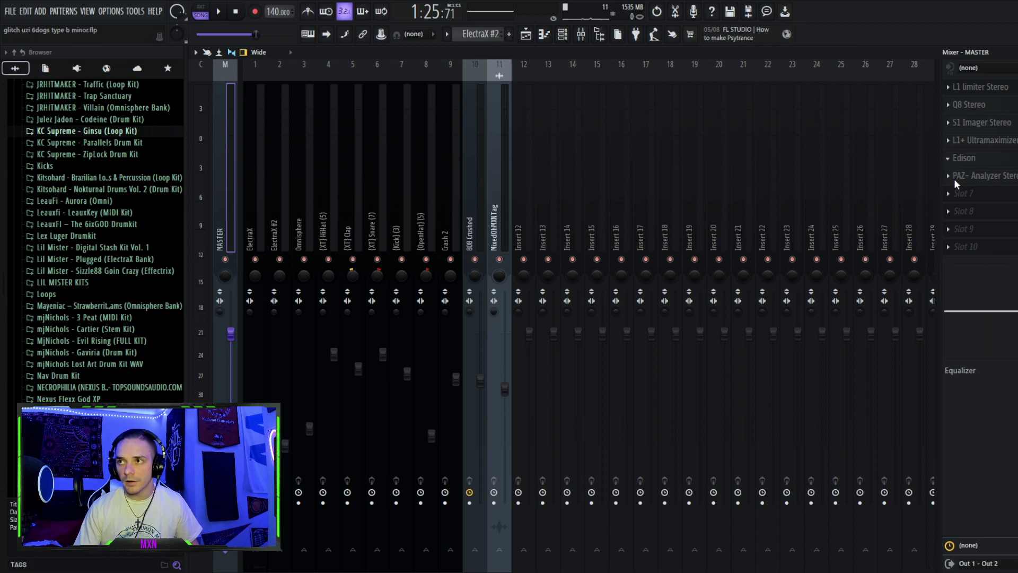
{"action": "left_click", "coordinate": [257, 178]}
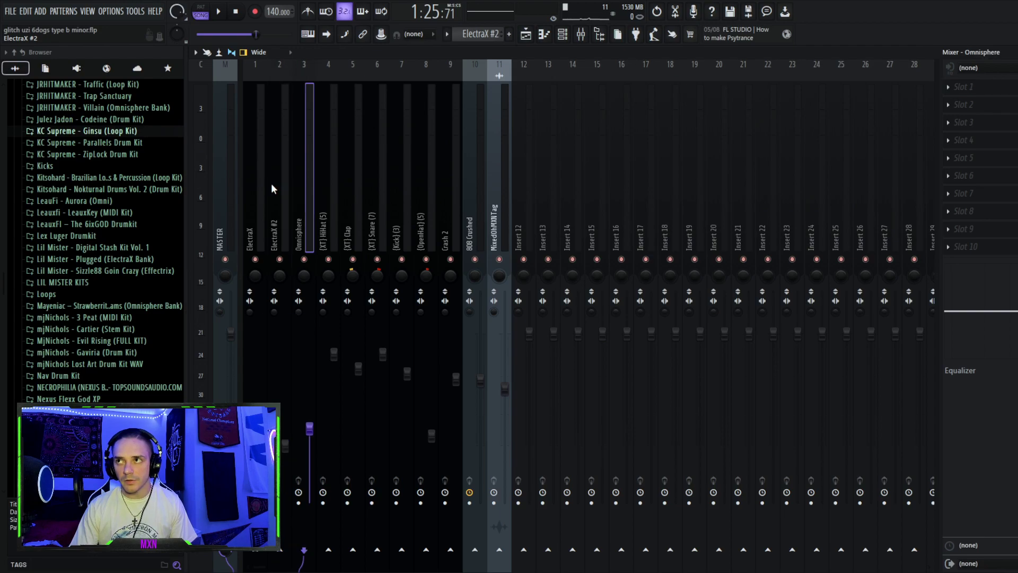
{"action": "left_click", "coordinate": [286, 190]}
{"action": "left_click", "coordinate": [999, 89]}
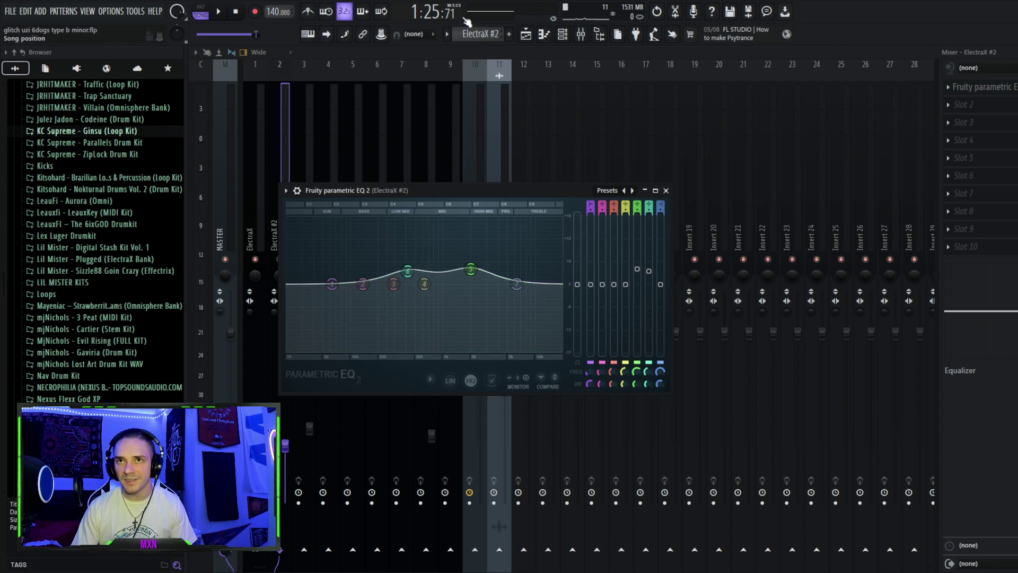
- Solo the ElectraX #2 playlist track, start playback, and reopen its Fruity parametric EQ 2 from the mixer
{"action": "left_click", "coordinate": [525, 34]}
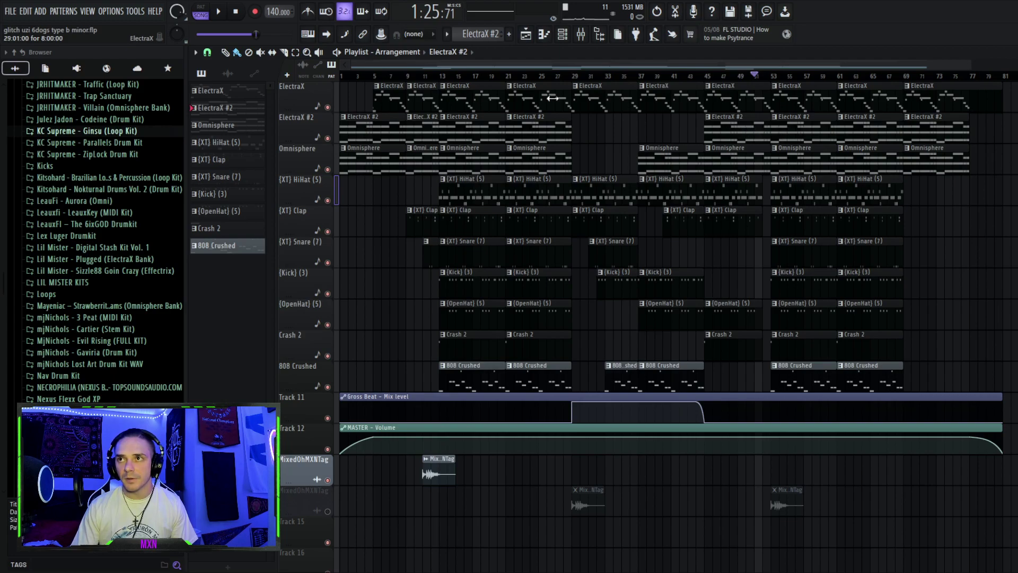
{"action": "right_click", "coordinate": [328, 138]}
{"action": "key", "text": "space"}
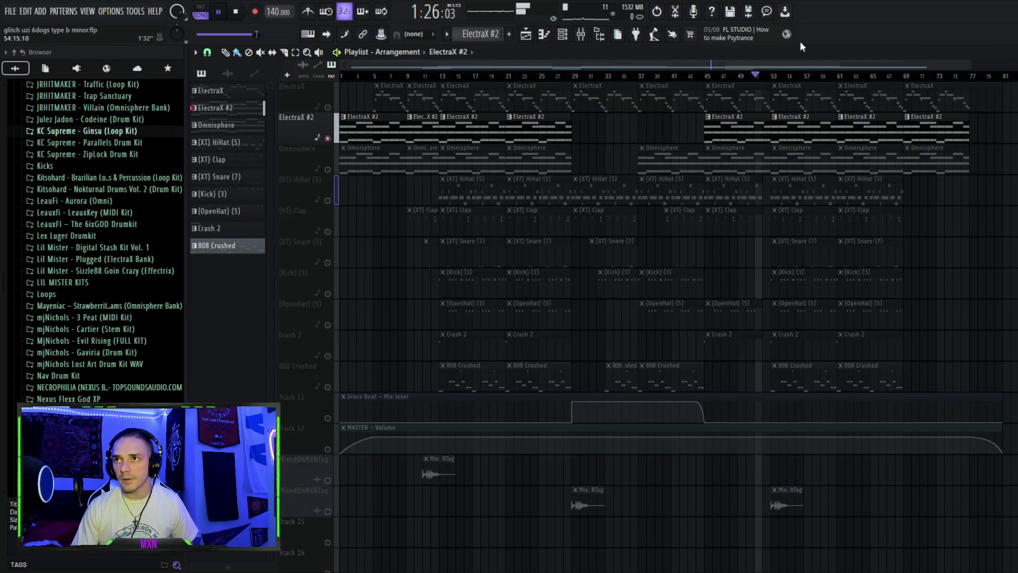
{"action": "left_click", "coordinate": [580, 34]}
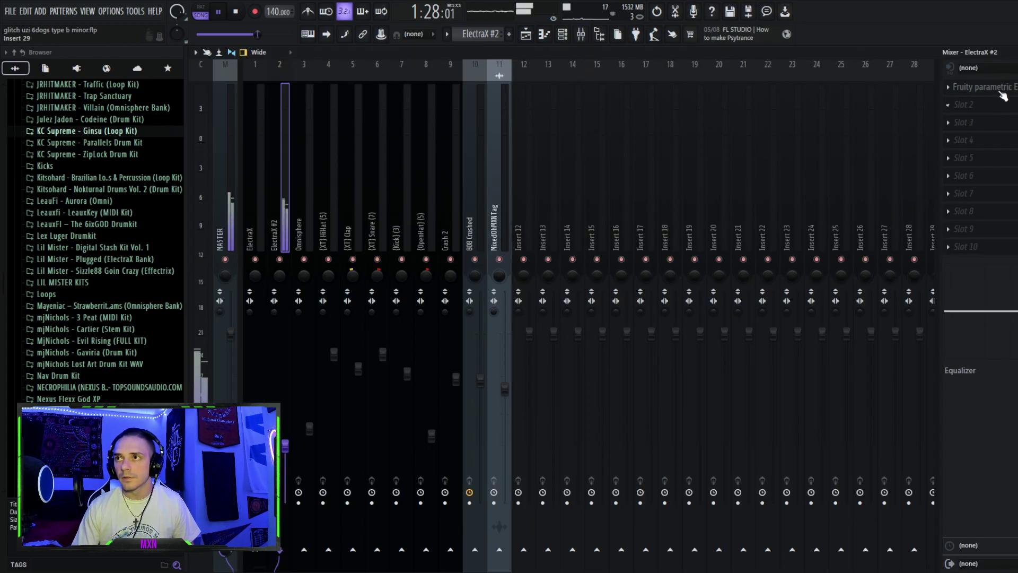
{"action": "left_click", "coordinate": [981, 87]}
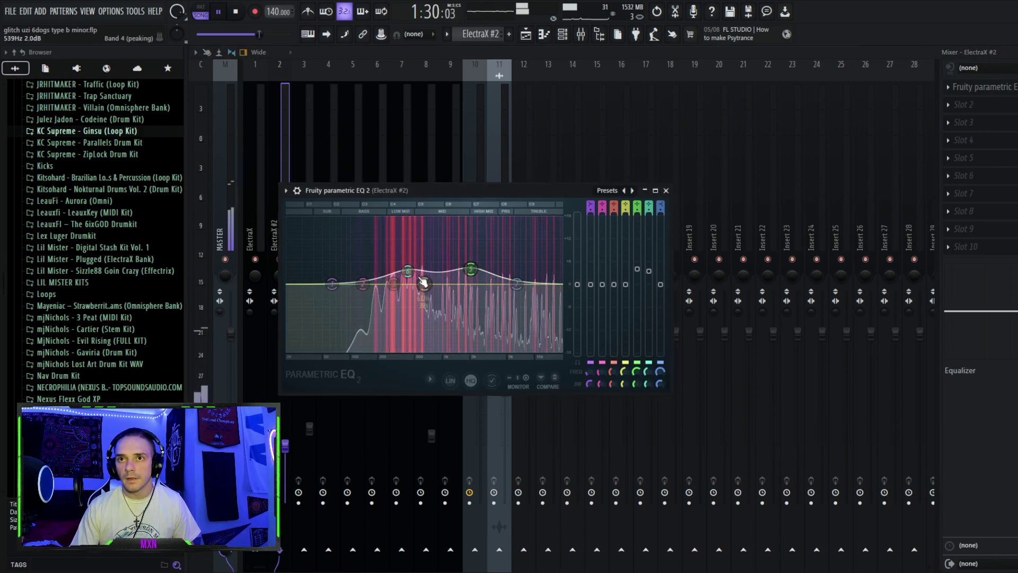
- Exaggerate EQ bands 6 and 5 in turn on ElectraX #2 during playback, undoing each boost, and close the EQ
{"action": "left_click_drag", "start_coordinate": [407, 272], "coordinate": [410, 223]}
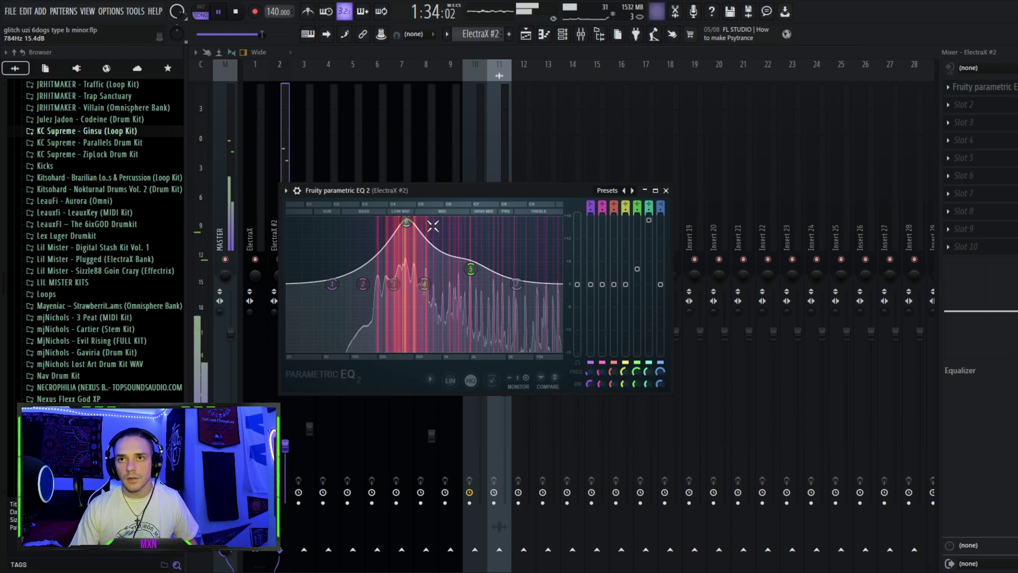
{"action": "key", "text": "ctrl+z"}
{"action": "key", "text": "space"}
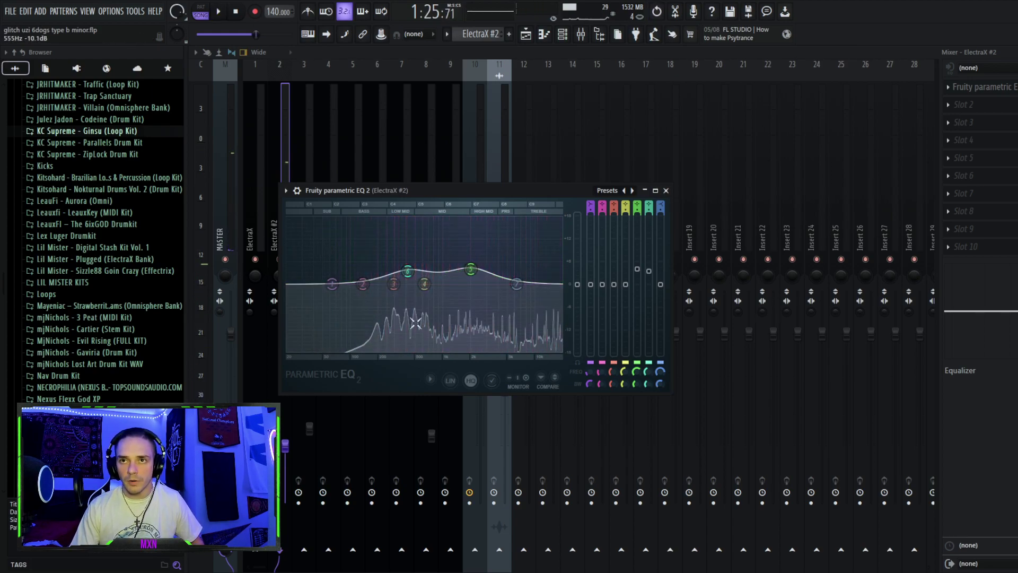
{"action": "left_click_drag", "start_coordinate": [470, 269], "coordinate": [471, 220]}
{"action": "key", "text": "space"}
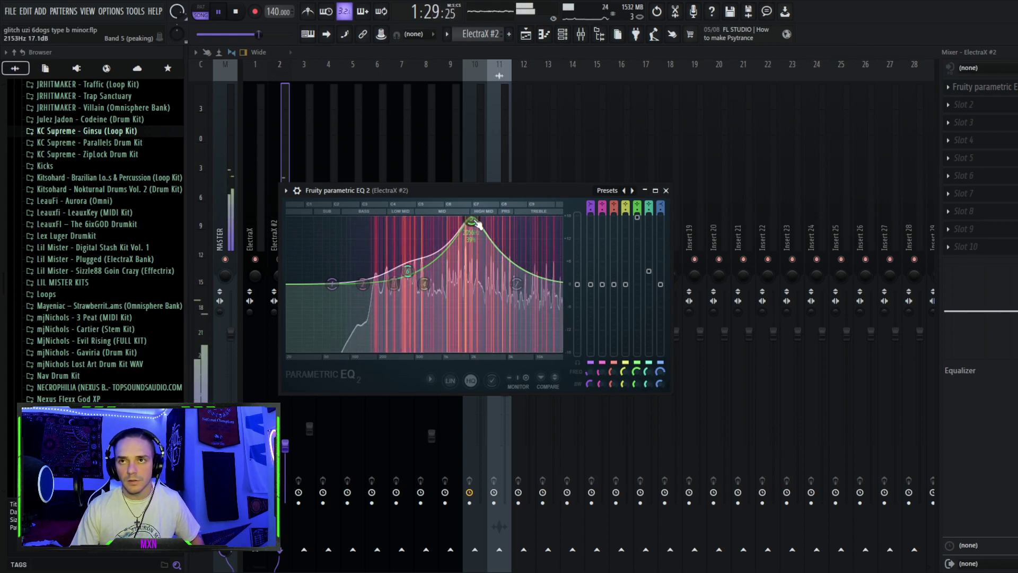
{"action": "key", "text": "ctrl+z"}
{"action": "key", "text": "ctrl+z"}
{"action": "key", "text": "space"}
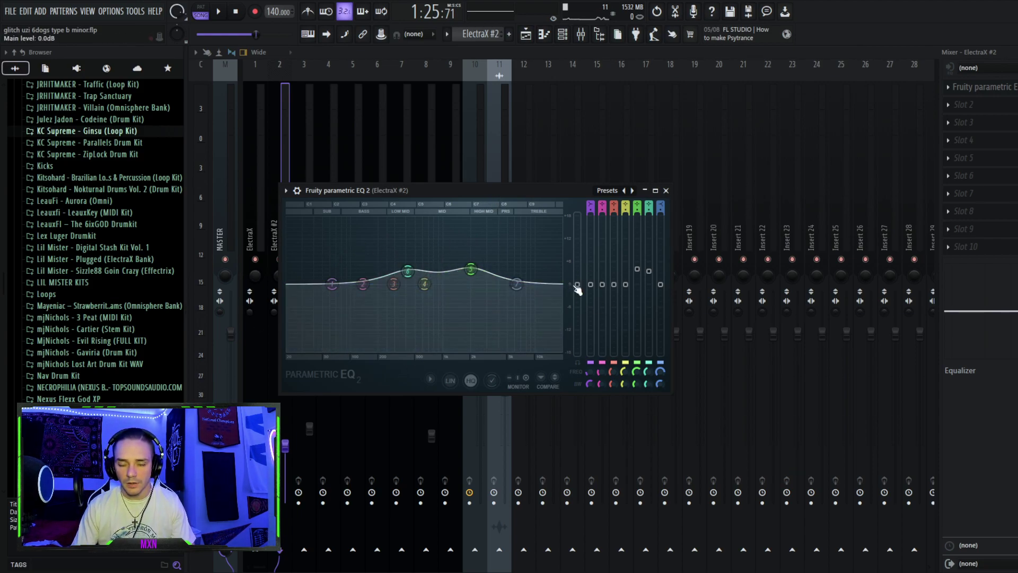
{"action": "left_click", "coordinate": [665, 190]}
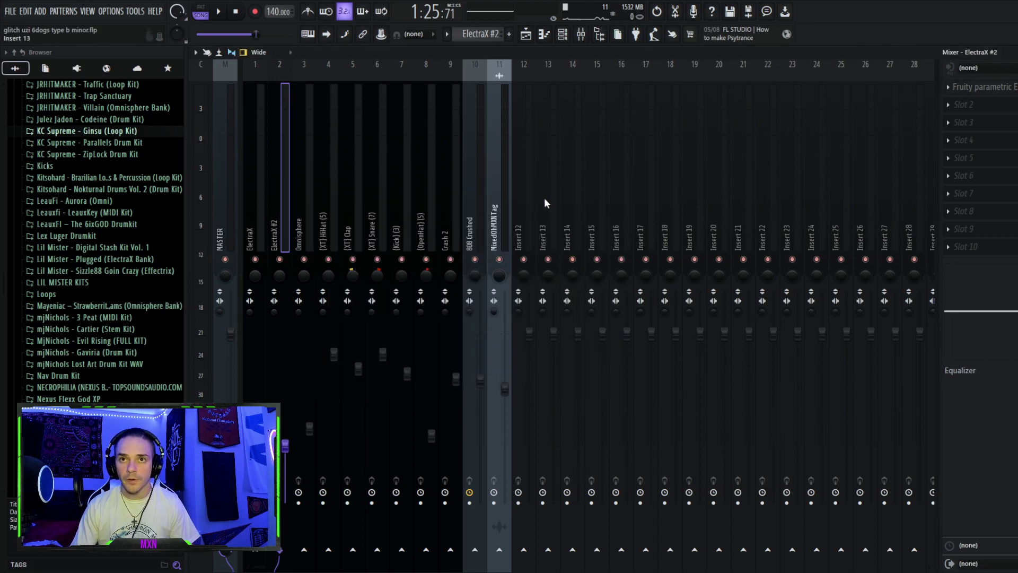
- Review the effect slots of the mixer tracks from Omnisphere through the drums to 808 Crushed
{"action": "key", "text": "Right"}
{"action": "key", "text": "Right"}
{"action": "key", "text": "Right"}
{"action": "key", "text": "Right"}
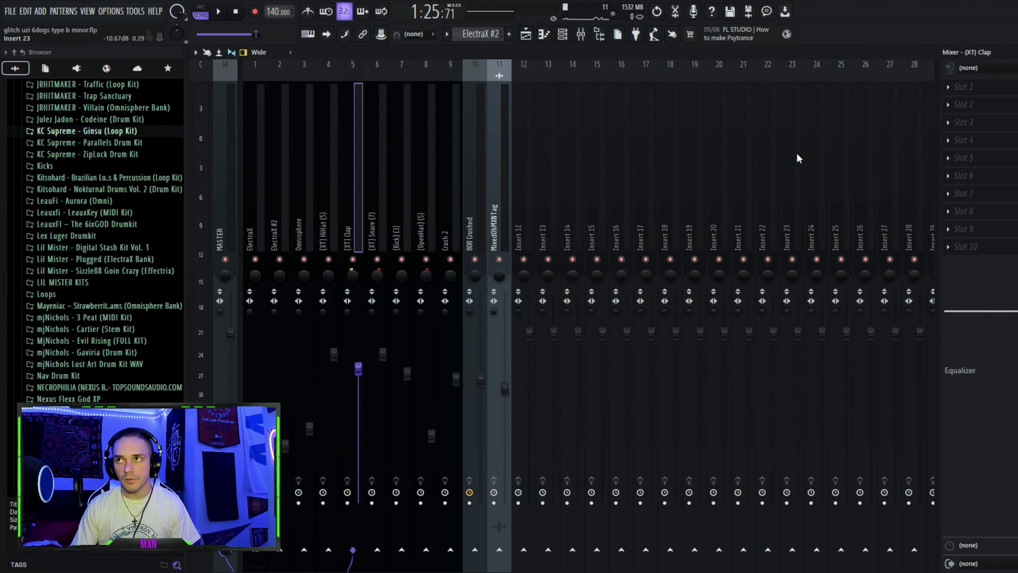
{"action": "key", "text": "Left"}
{"action": "key", "text": "Right"}
{"action": "key", "text": "Right"}
{"action": "key", "text": "Right"}
{"action": "key", "text": "Right"}
{"action": "key", "text": "Right"}
{"action": "key", "text": "Right"}
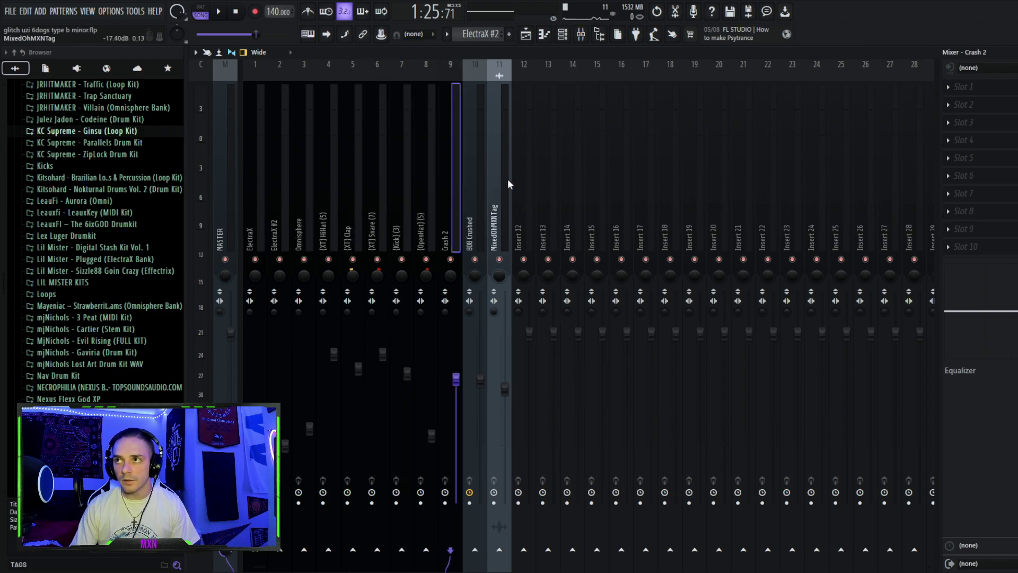
{"action": "key", "text": "Right"}
{"action": "key", "text": "Left"}
{"action": "key", "text": "Left"}
{"action": "key", "text": "Left"}
{"action": "key", "text": "Right"}
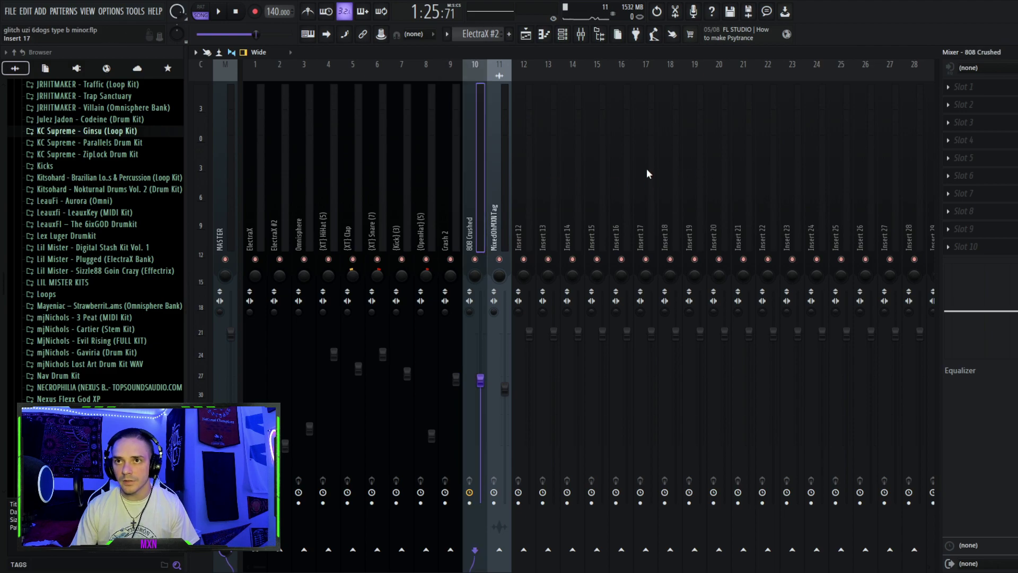
- Open the 808 Crushed channel's FLEX instrument to view its preset, and close it along with the channel rack
{"action": "left_click", "coordinate": [563, 34]}
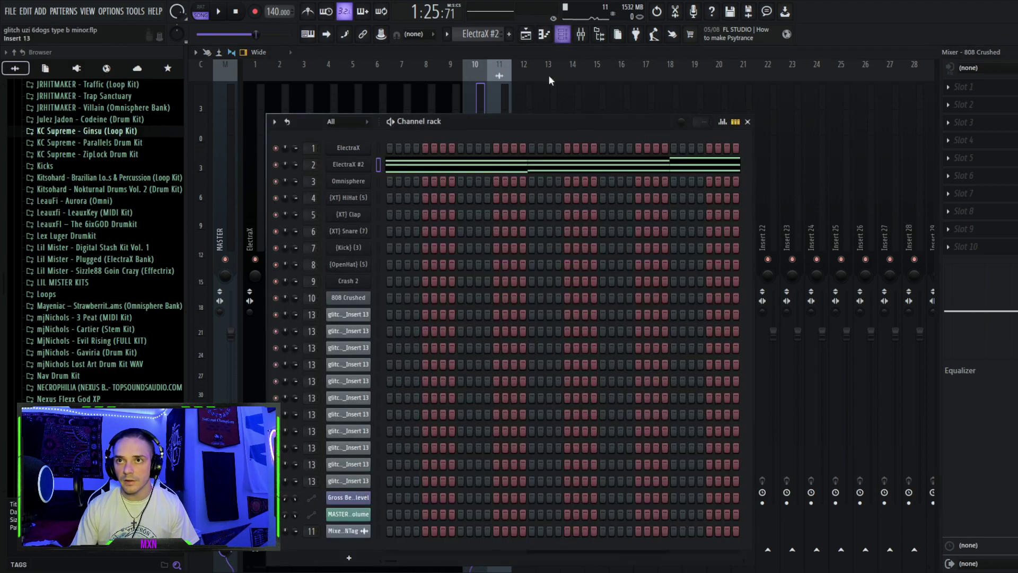
{"action": "left_click", "coordinate": [354, 297]}
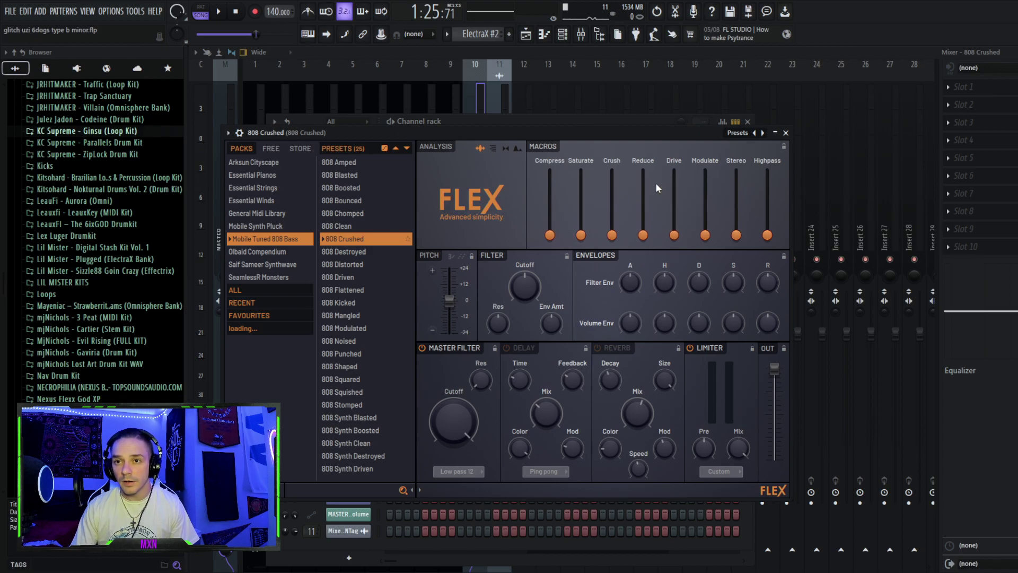
{"action": "left_click", "coordinate": [785, 133]}
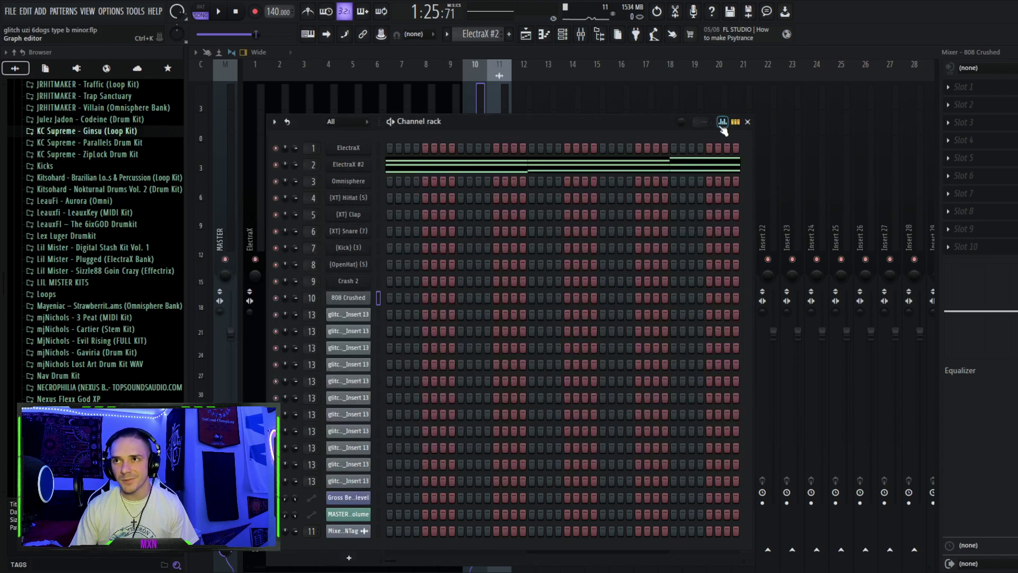
{"action": "left_click", "coordinate": [748, 121]}
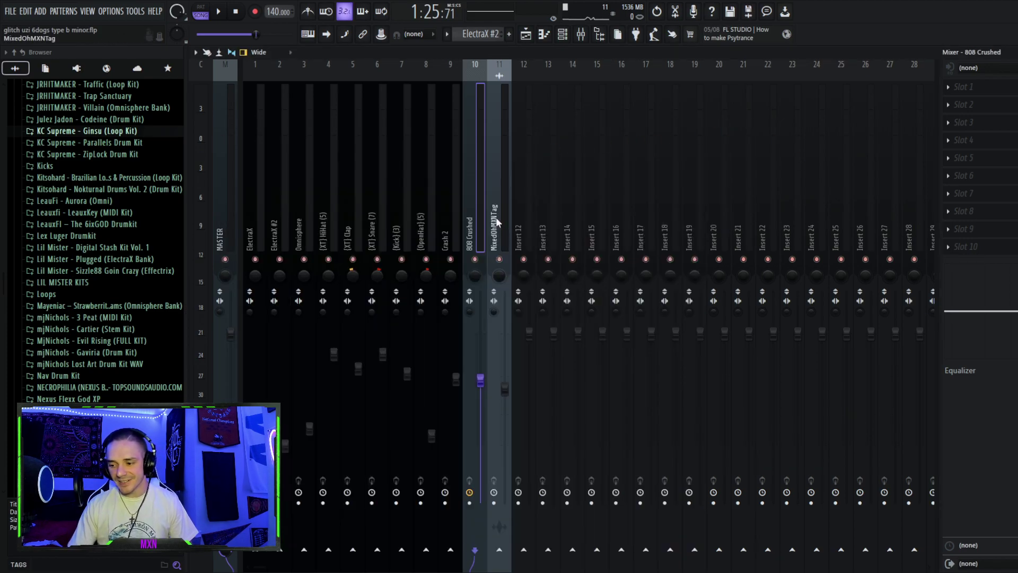